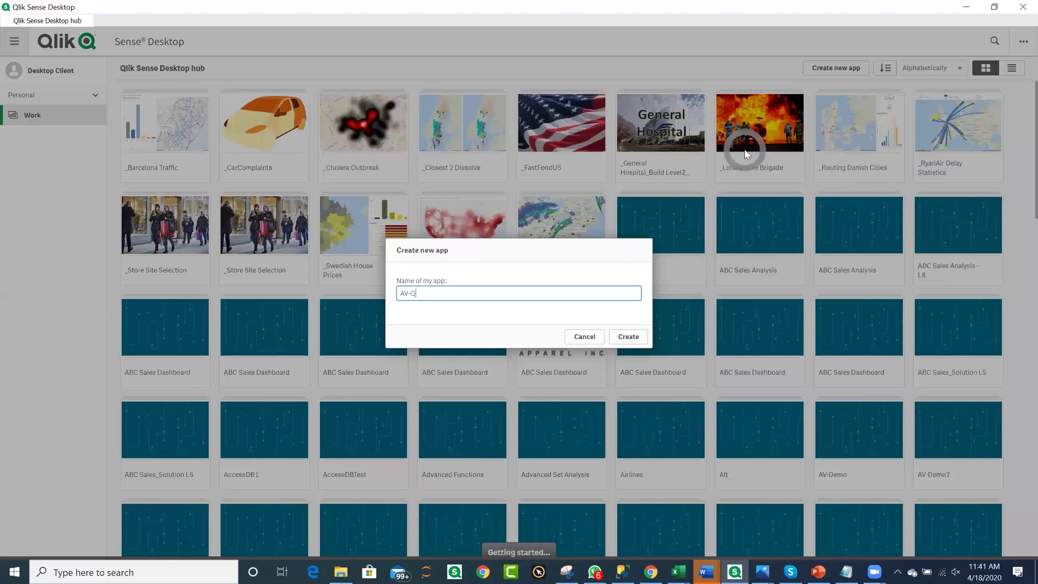
- Name the new app AV-QS-Demo and create it
type("-Demo")
key("Return")
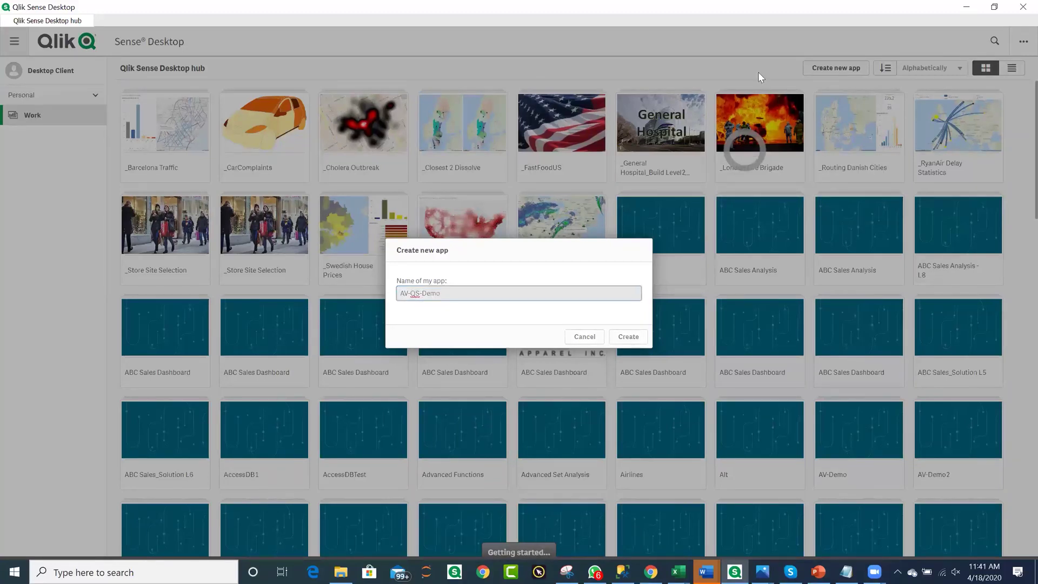
left_click(623, 335)
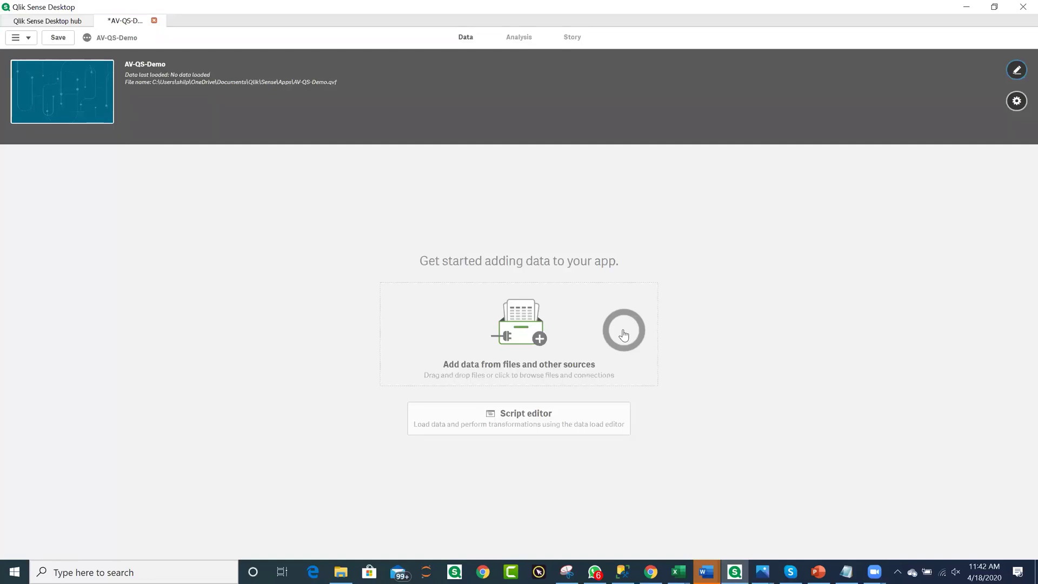
- Load all fields of Customers.qvd from the QVDFiles folder on the C: drive into the app and dismiss the load message
left_click(534, 335)
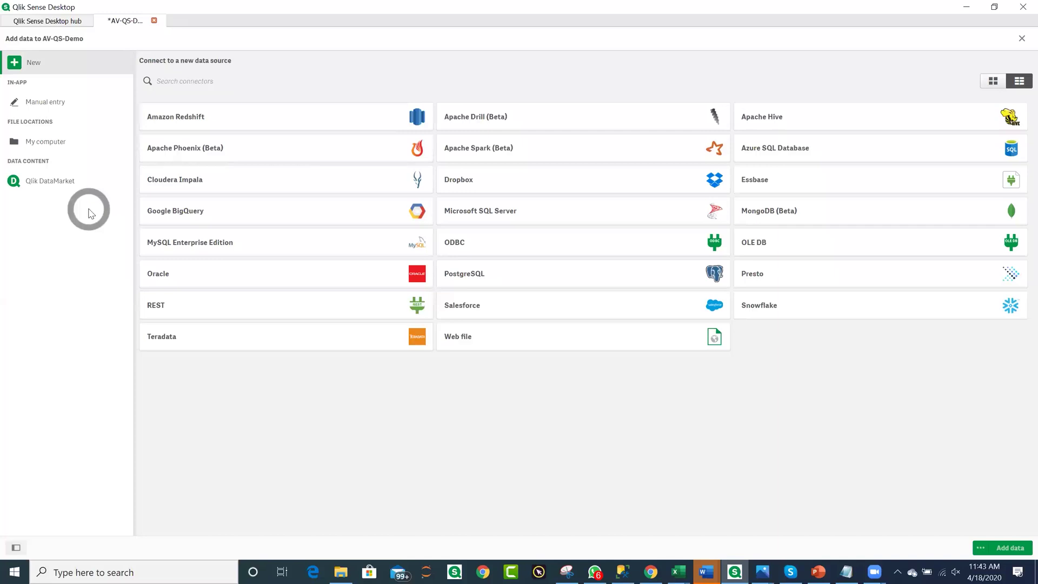
left_click(36, 148)
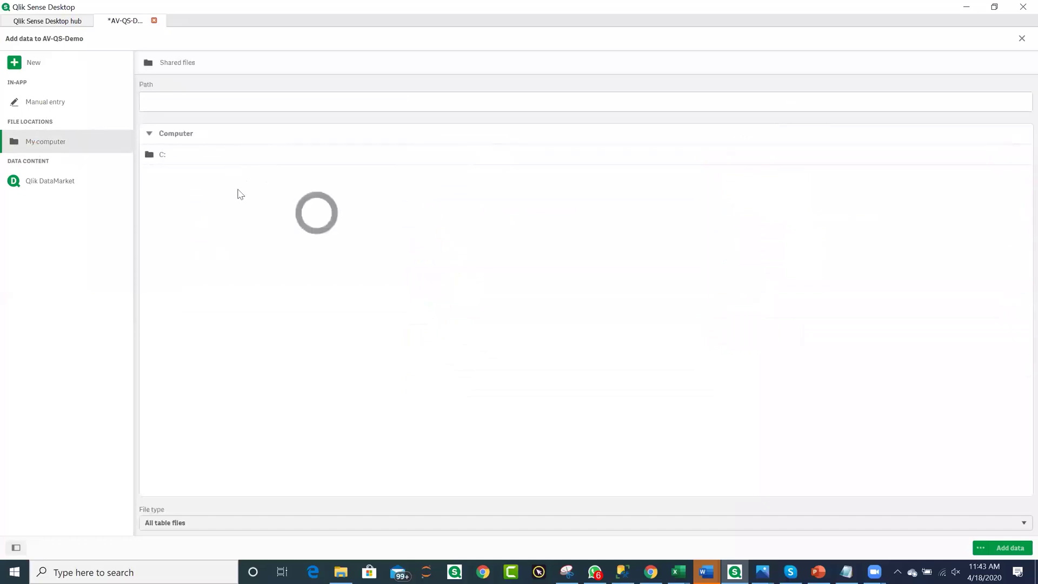
left_click(211, 156)
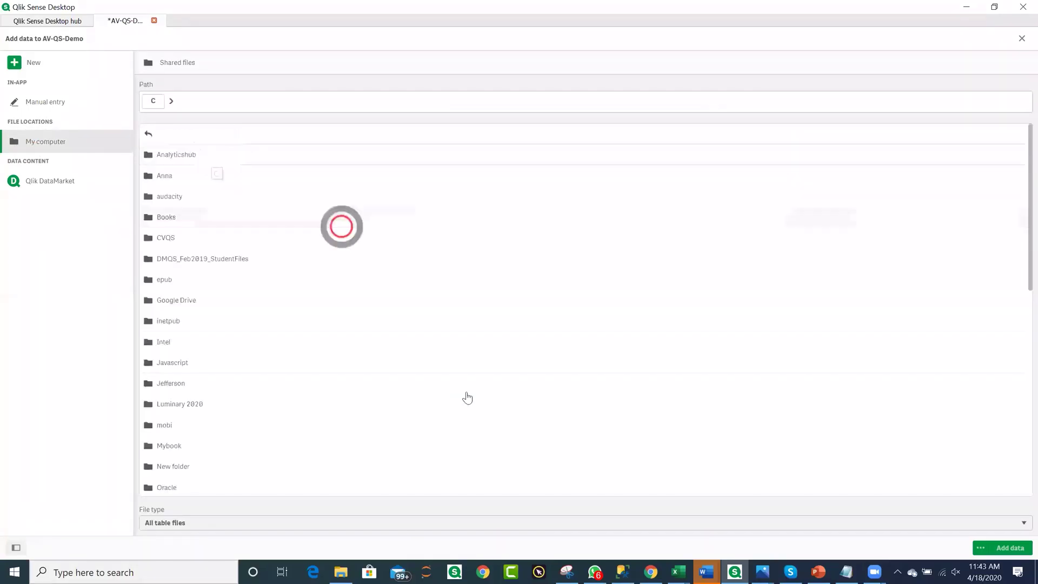
left_click(460, 390)
scroll(460, 393, "down", 5)
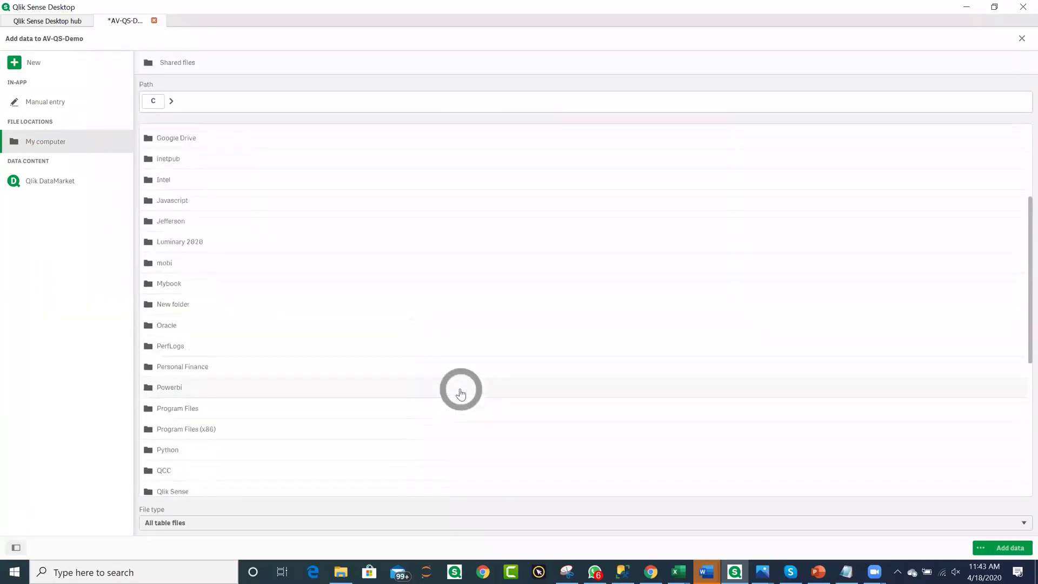
scroll(461, 393, "down", 1)
left_click(248, 431)
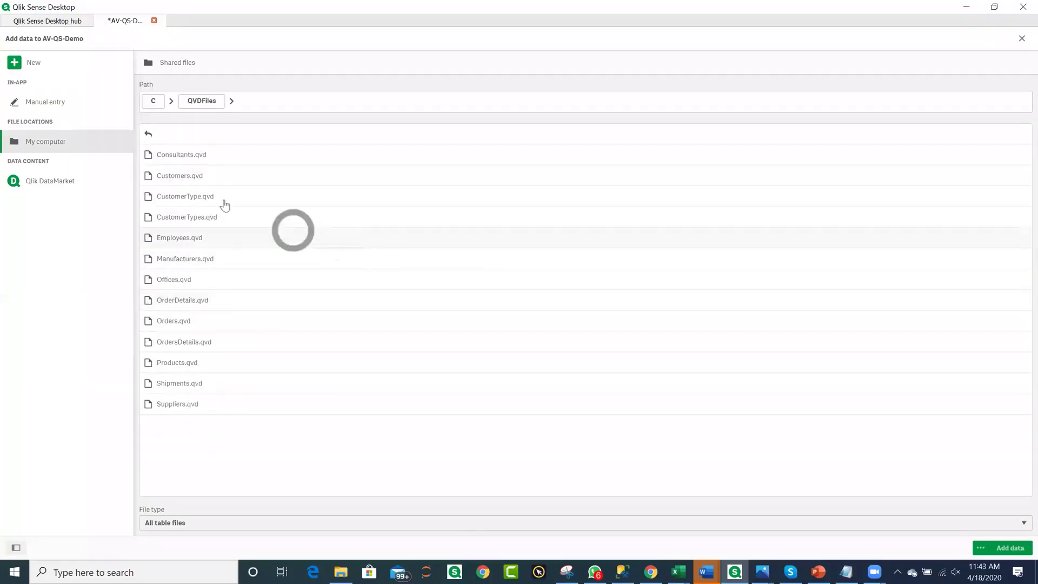
left_click(220, 185)
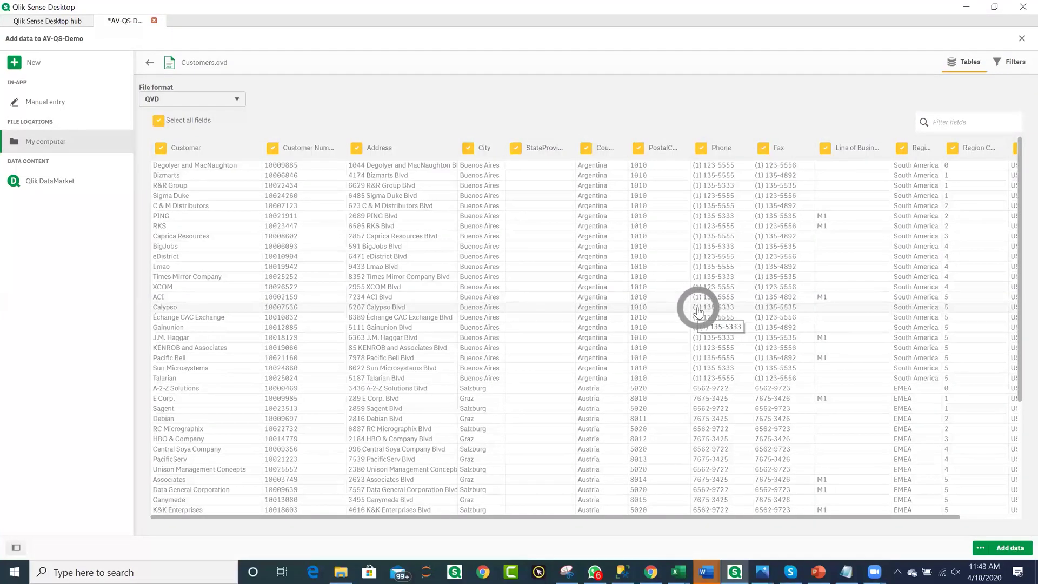
left_click(1009, 548)
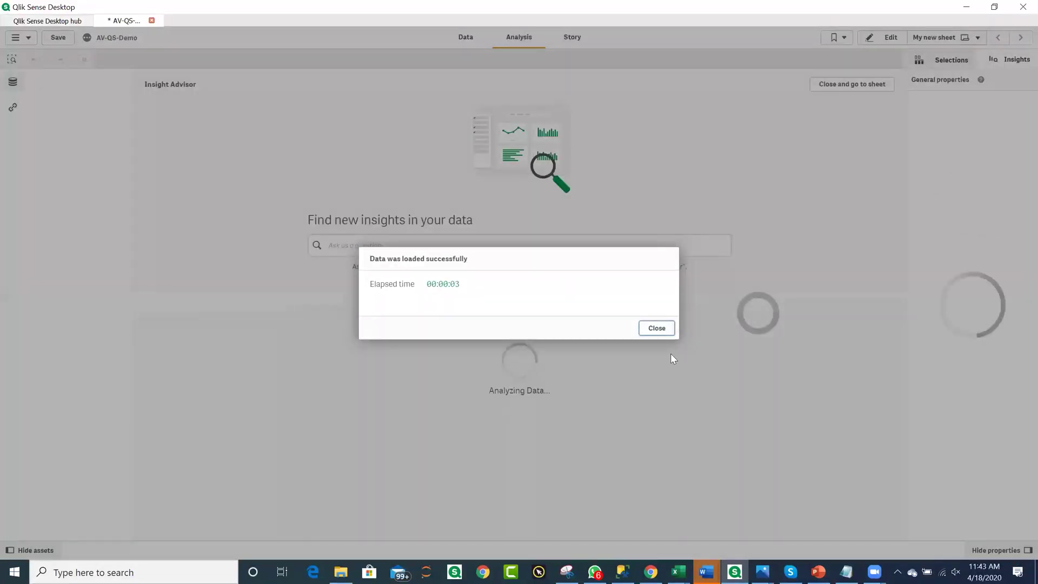
left_click(657, 328)
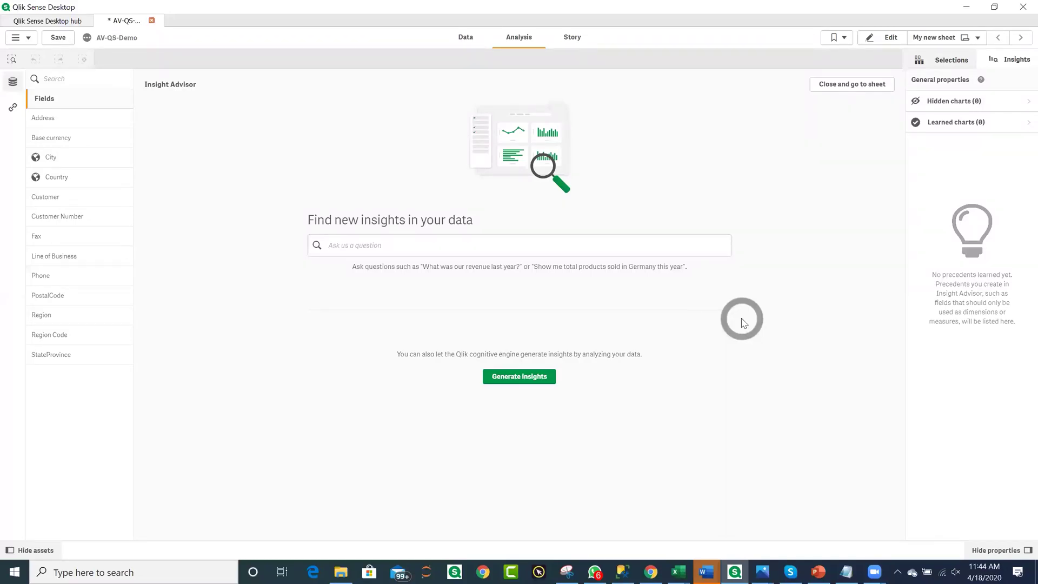
- Ask Insight Advisor for "customer by Country" and generate the insights
type("customer")
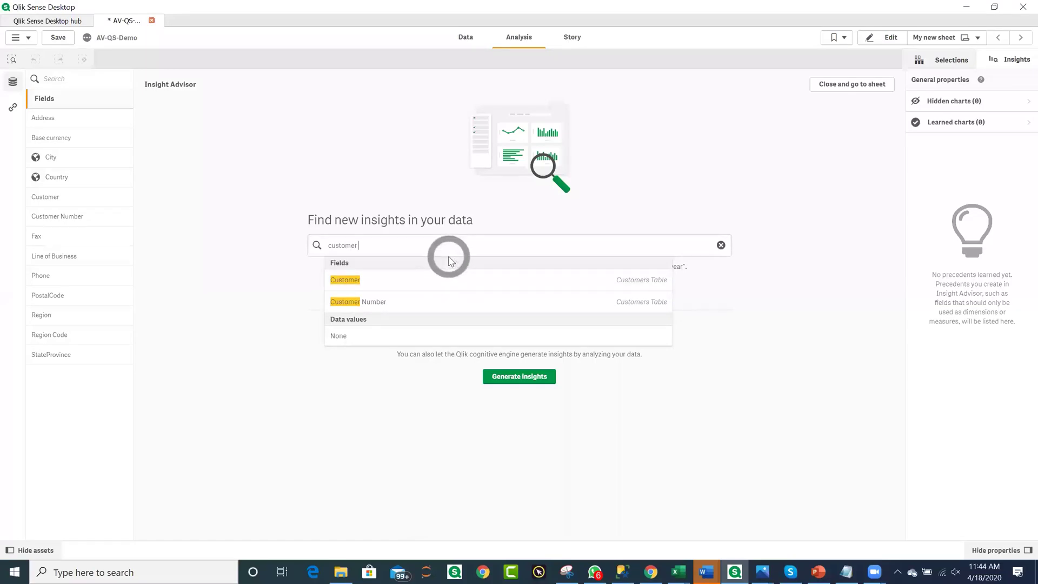
type("by")
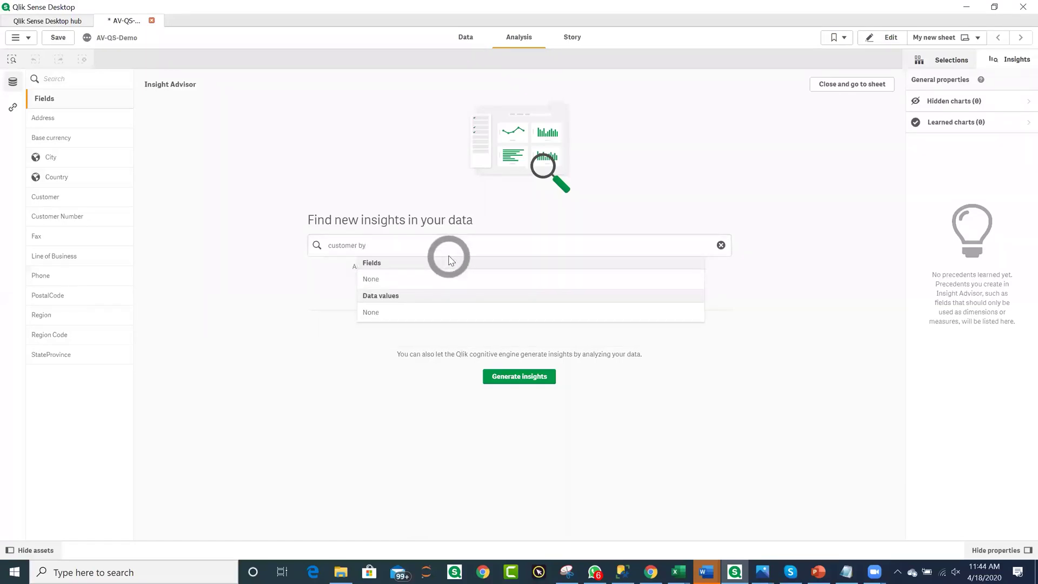
type(" cou")
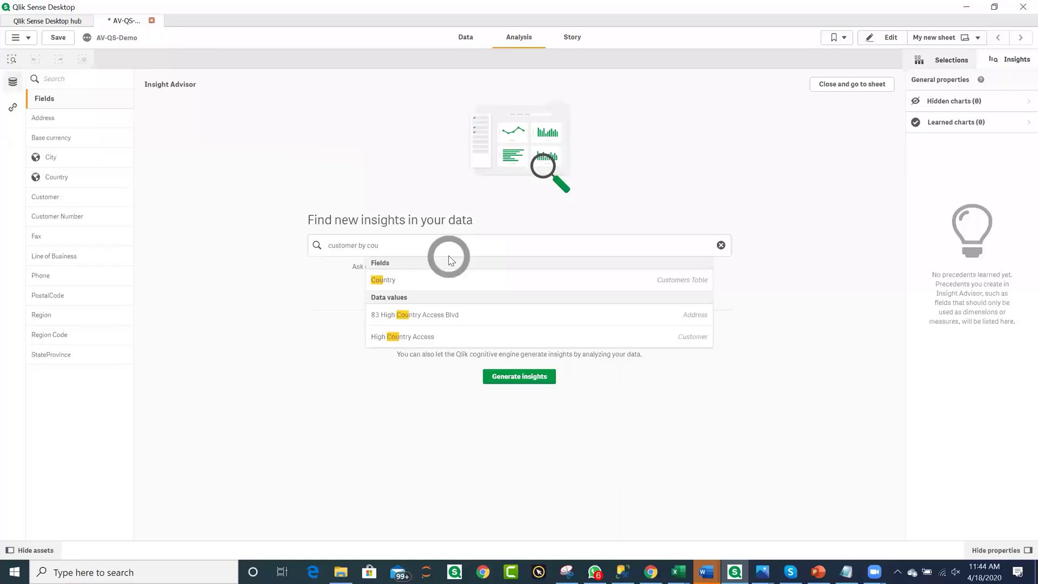
left_click(416, 279)
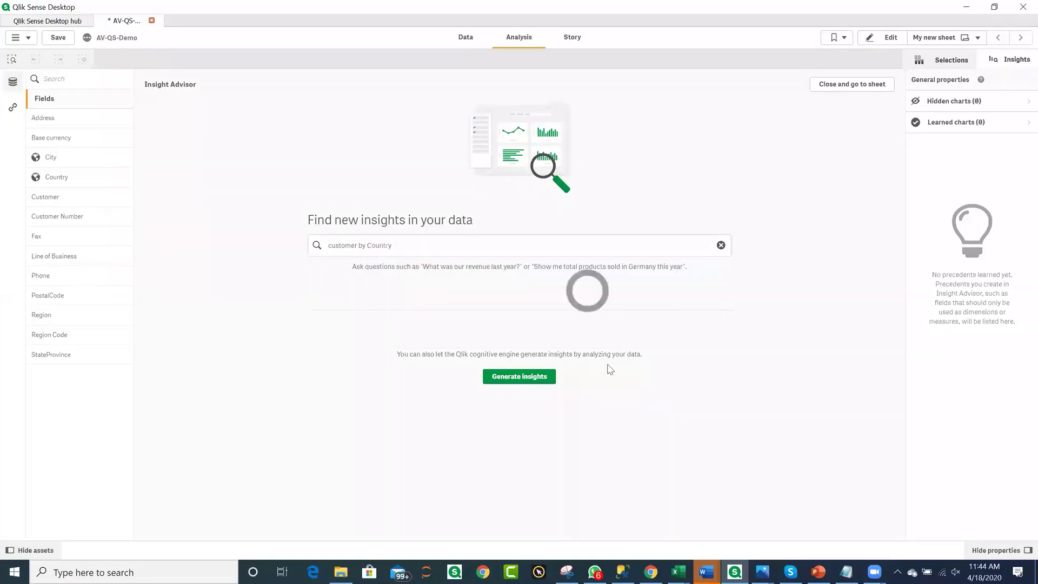
left_click(519, 378)
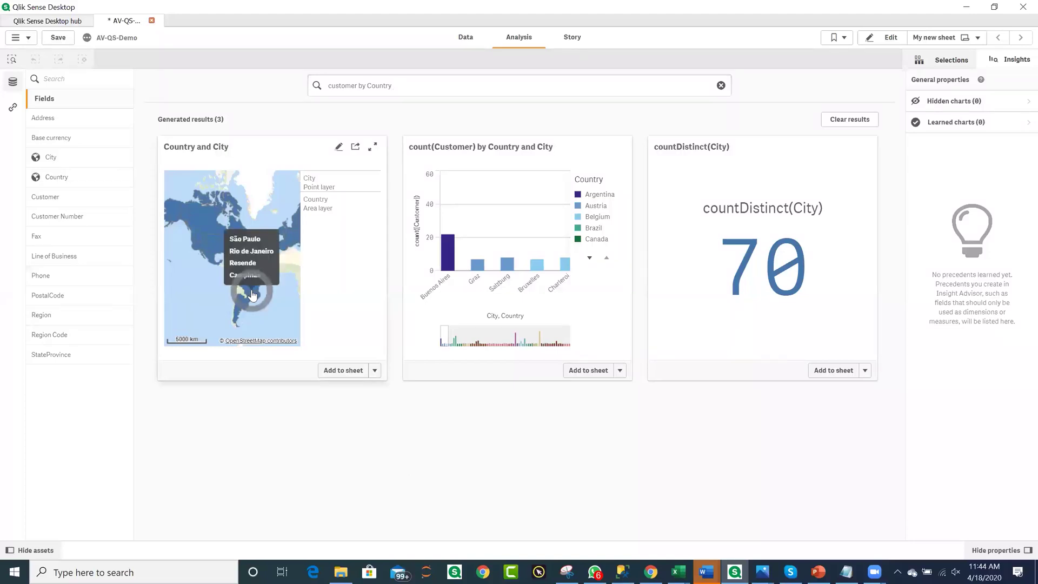
- Add the Country and City map and the countDistinct(City) chart to the sheet My new sheet
left_click(374, 370)
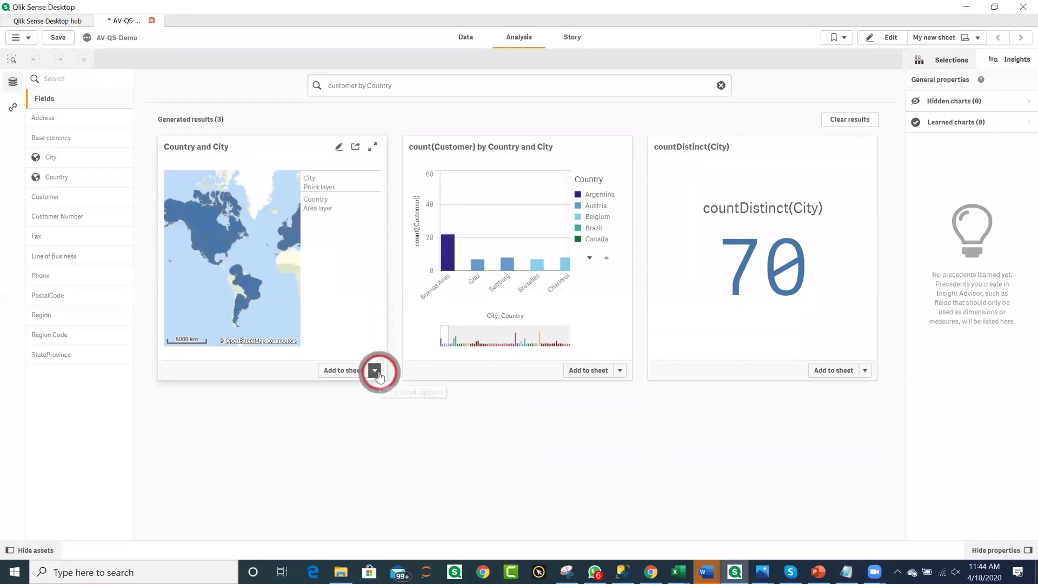
left_click(386, 397)
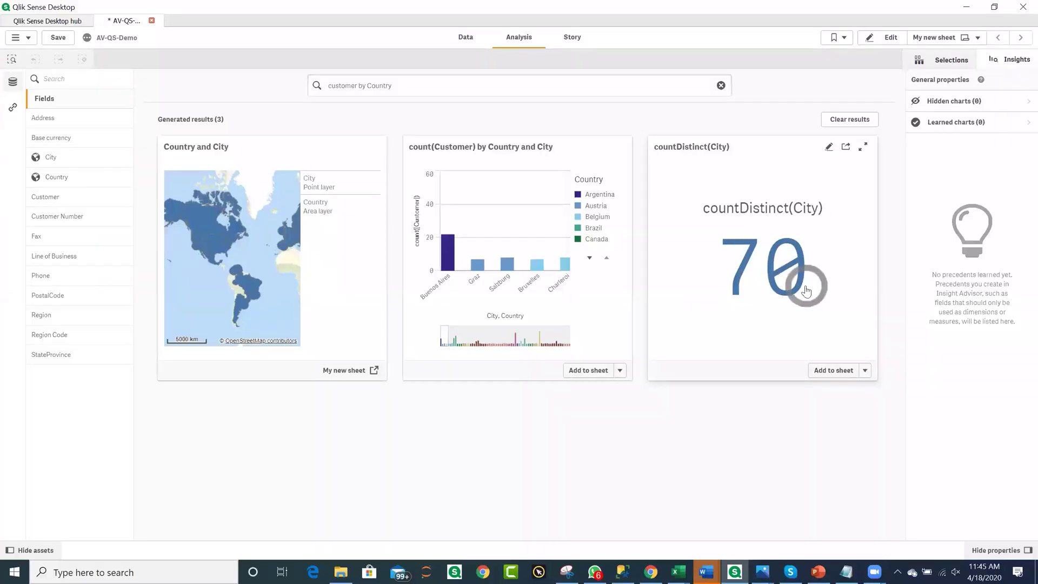
left_click(866, 373)
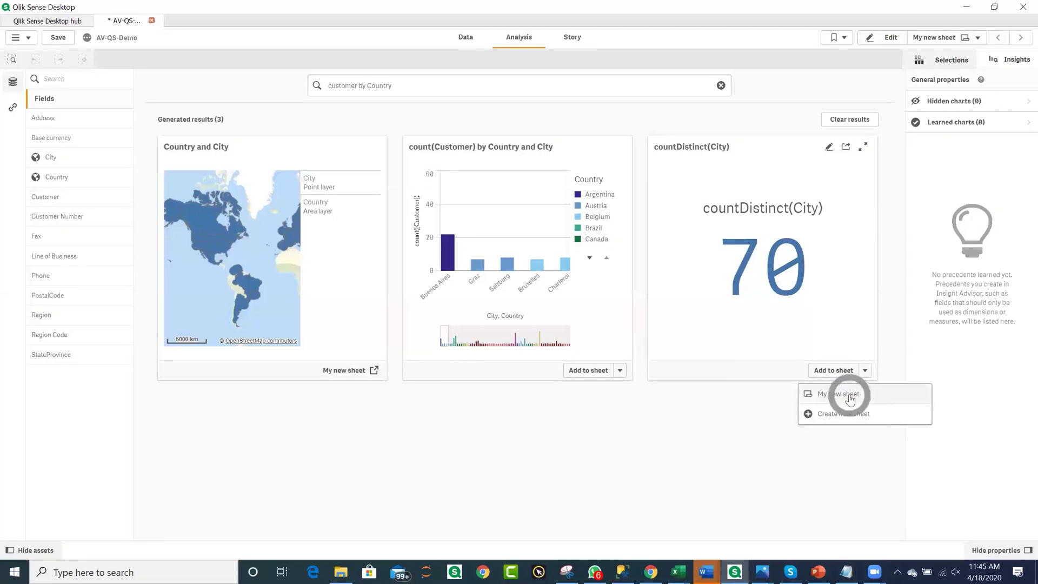
left_click(857, 393)
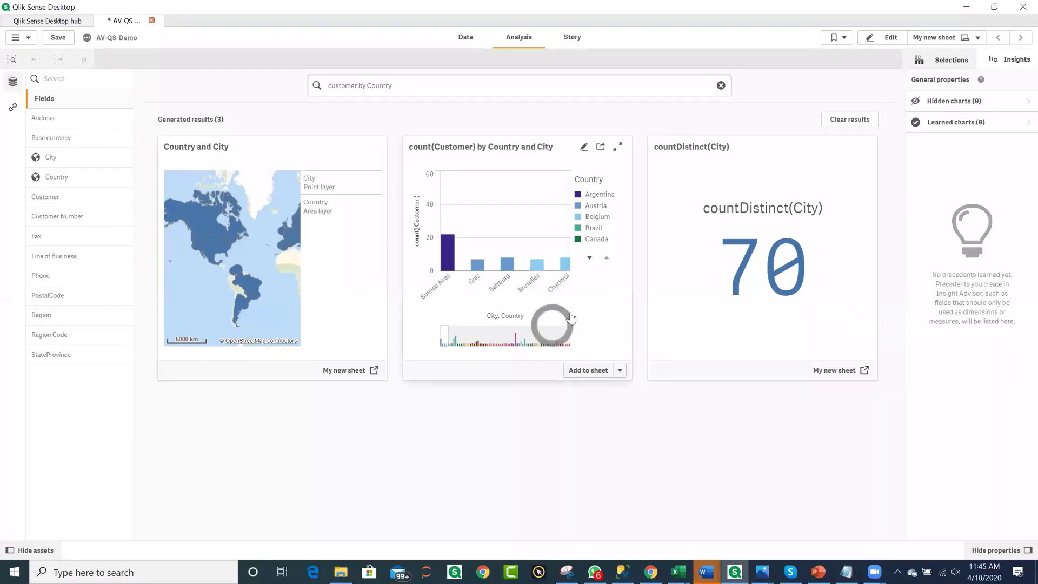
- Add Products.qvd from C:\QVDFiles to the data model with all fields and data profiling enabled, and preview the Products table
left_click(466, 39)
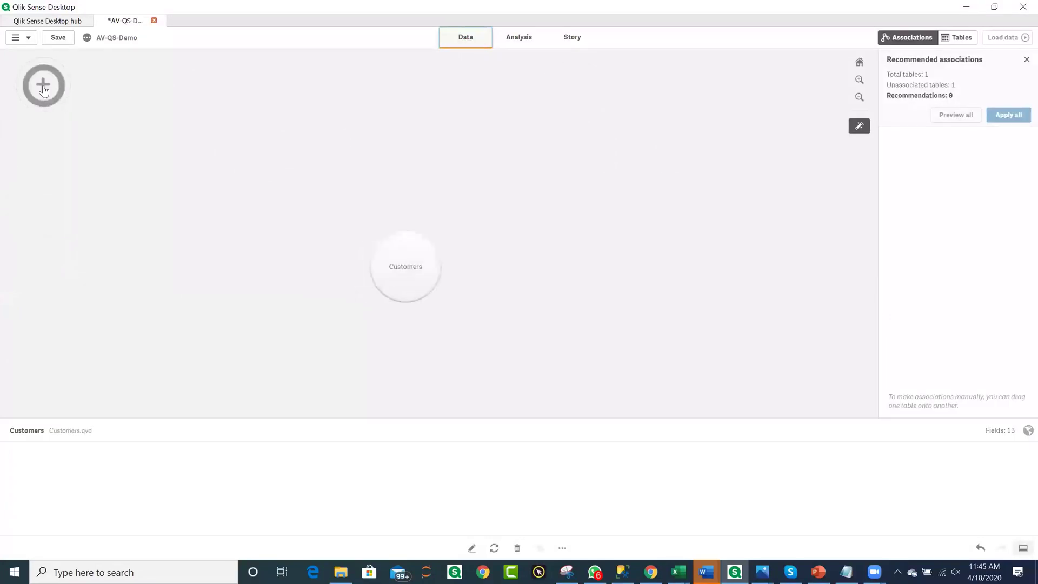
left_click(43, 84)
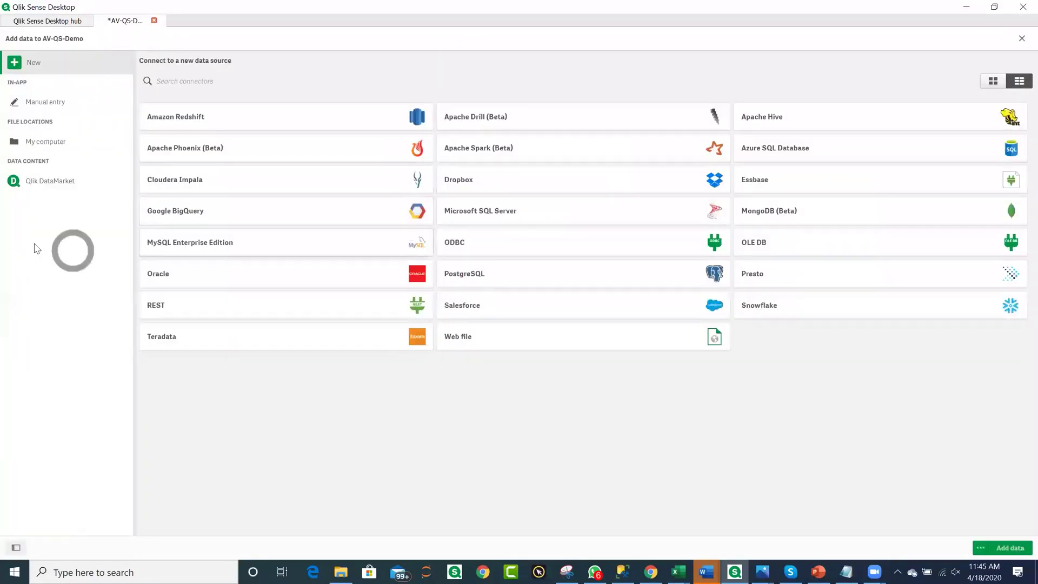
left_click(52, 143)
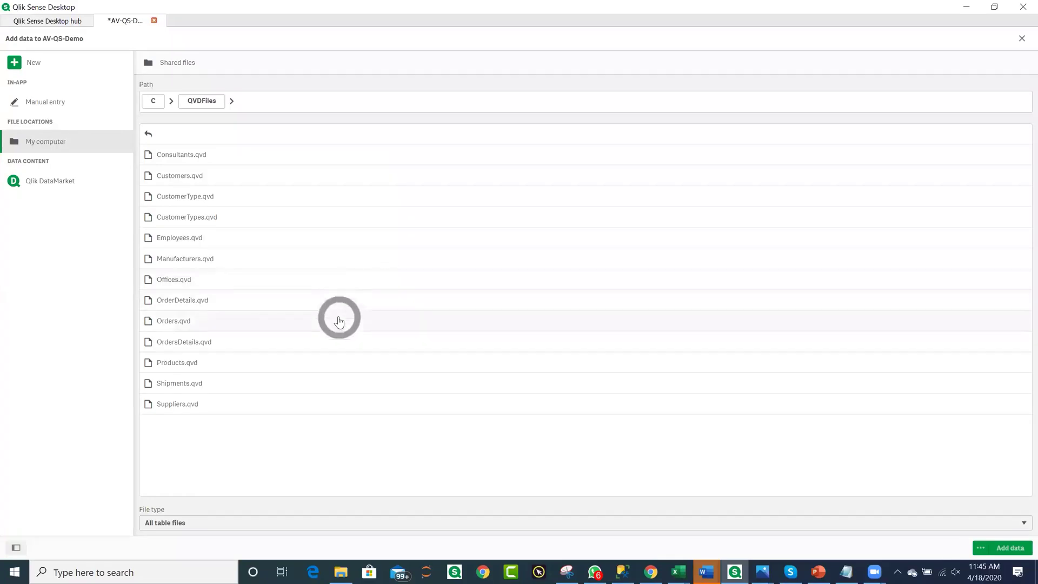
left_click(335, 362)
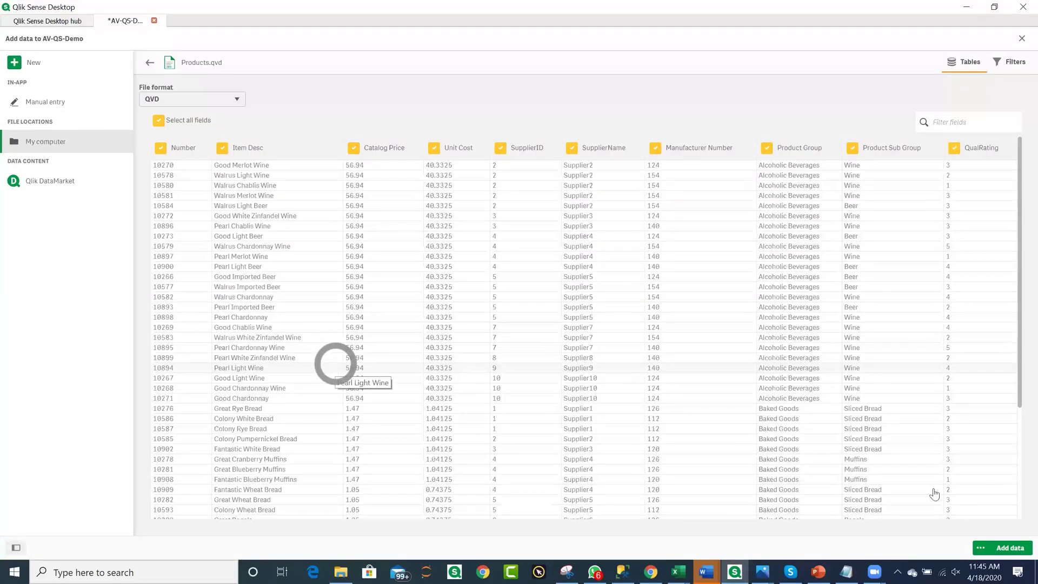
left_click(1000, 551)
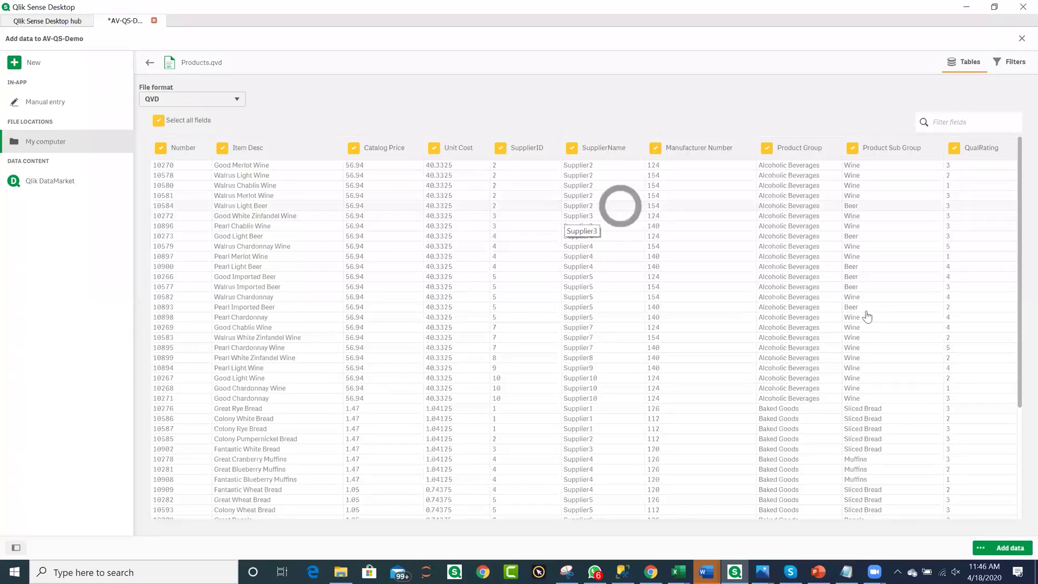
left_click(981, 549)
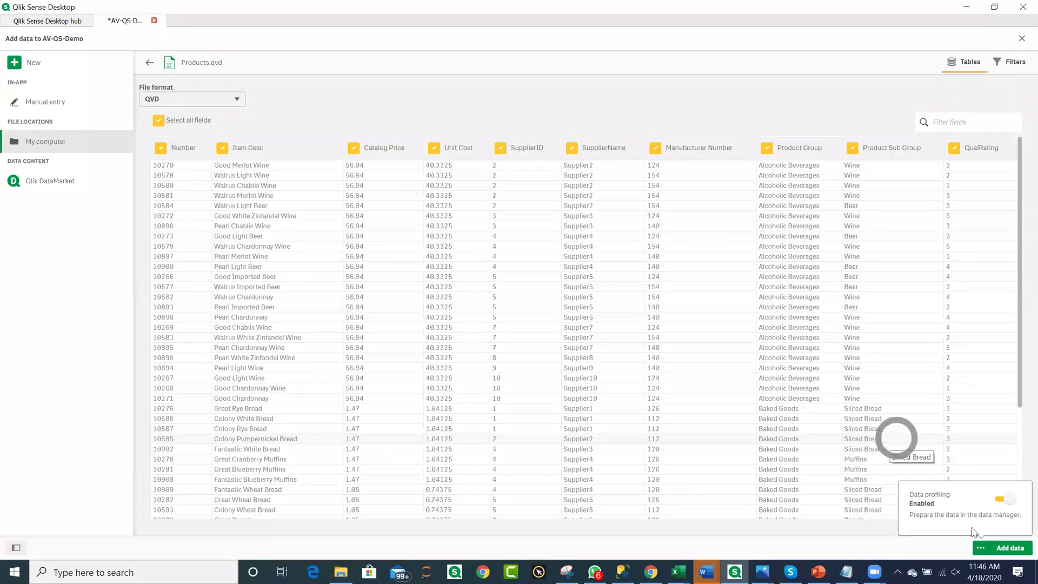
left_click(1009, 548)
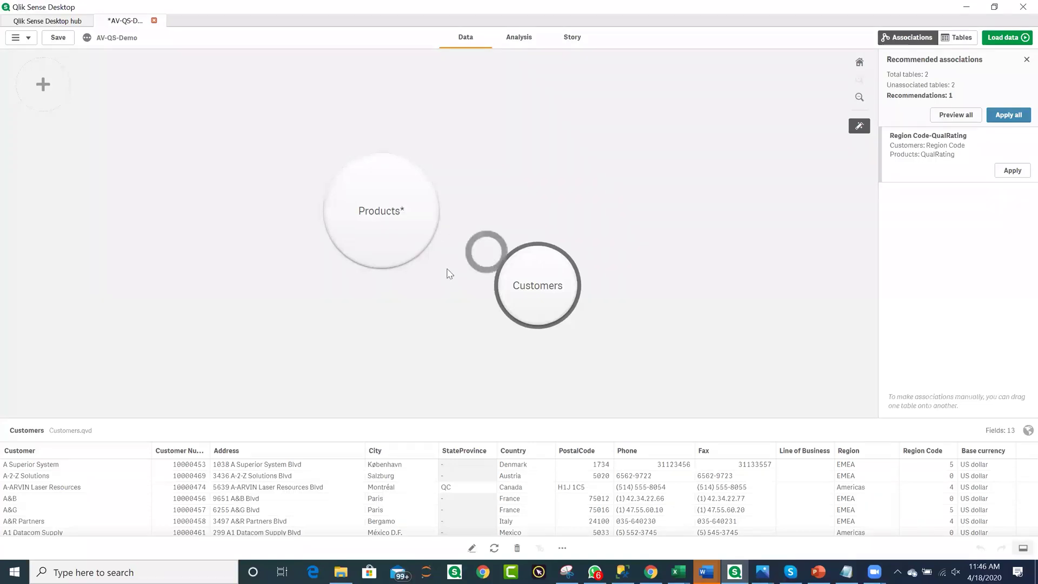
left_click(380, 224)
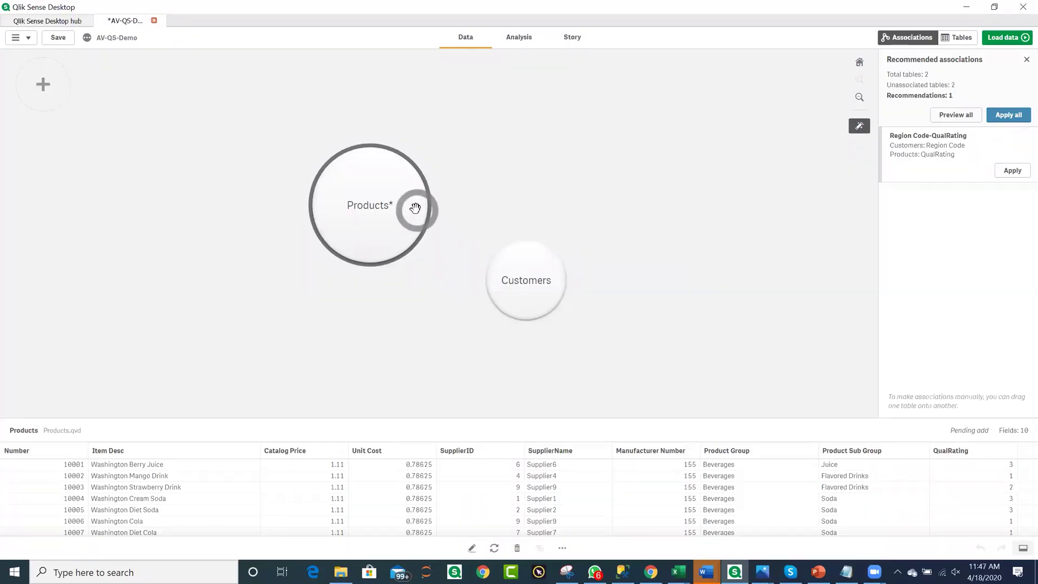
- Add Orders.qvd from the QVDFiles folder to the data model with all its fields
left_click(43, 87)
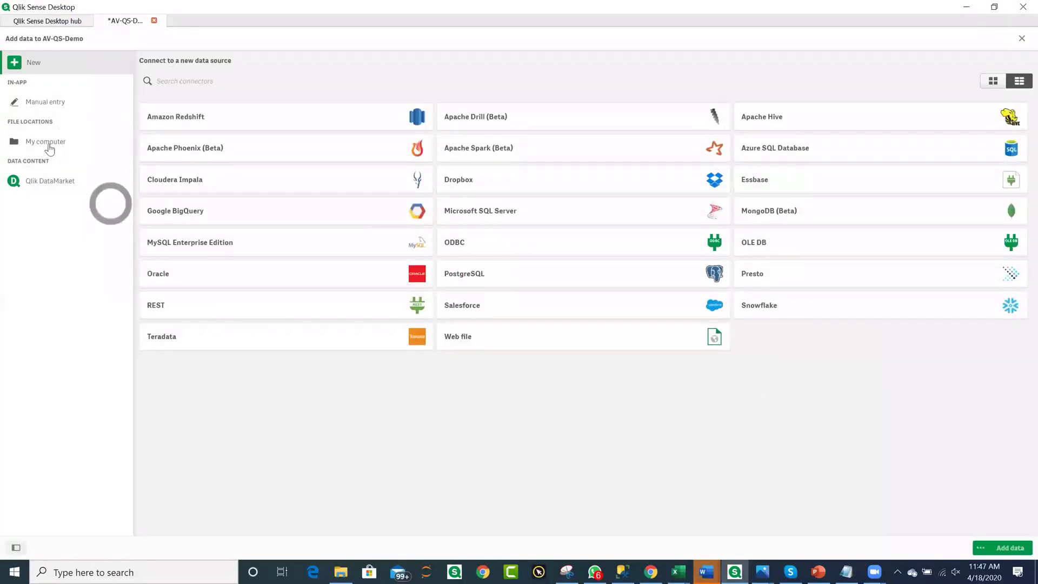
left_click(48, 144)
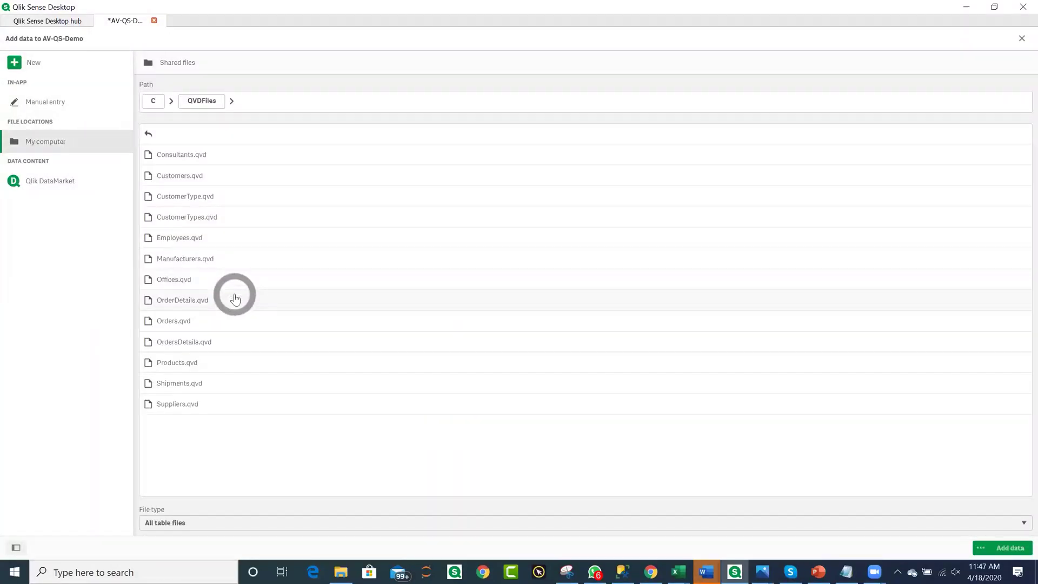
left_click(228, 325)
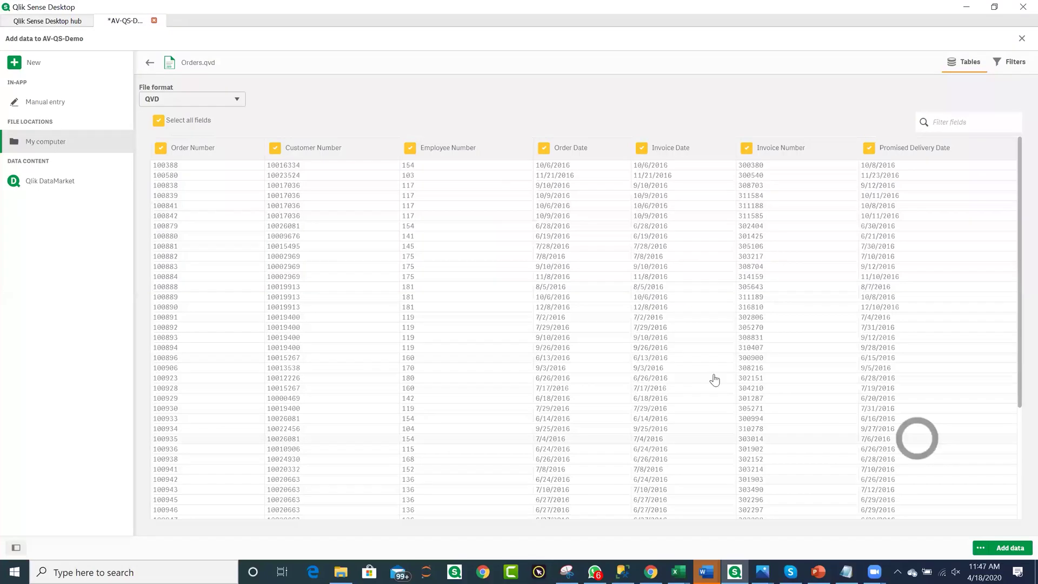
left_click(1007, 548)
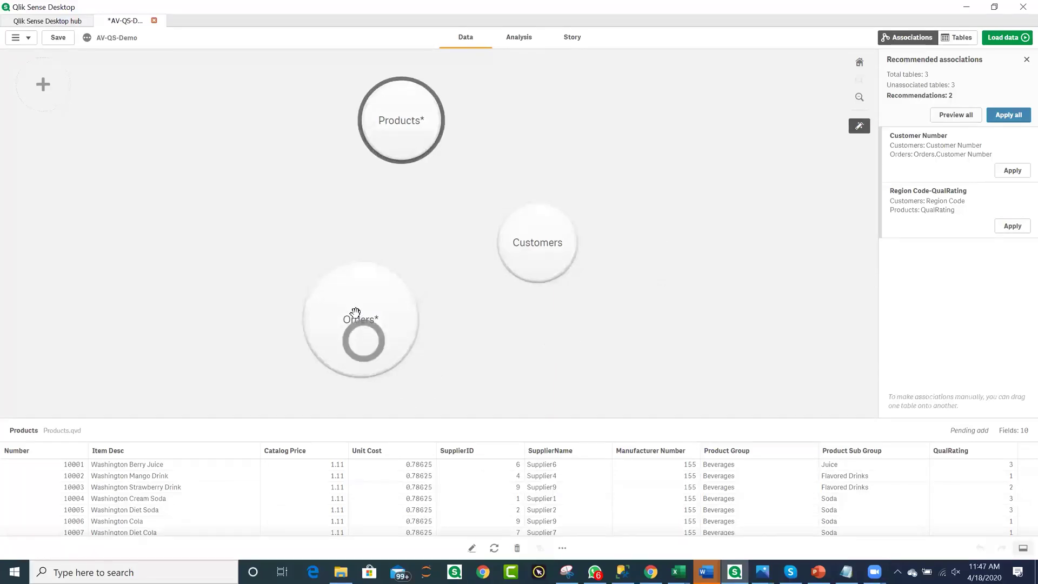
- Check the suggested matches for the Customers table and associate it with the Orders table on Customer Number
left_click_drag(405, 120, 407, 120)
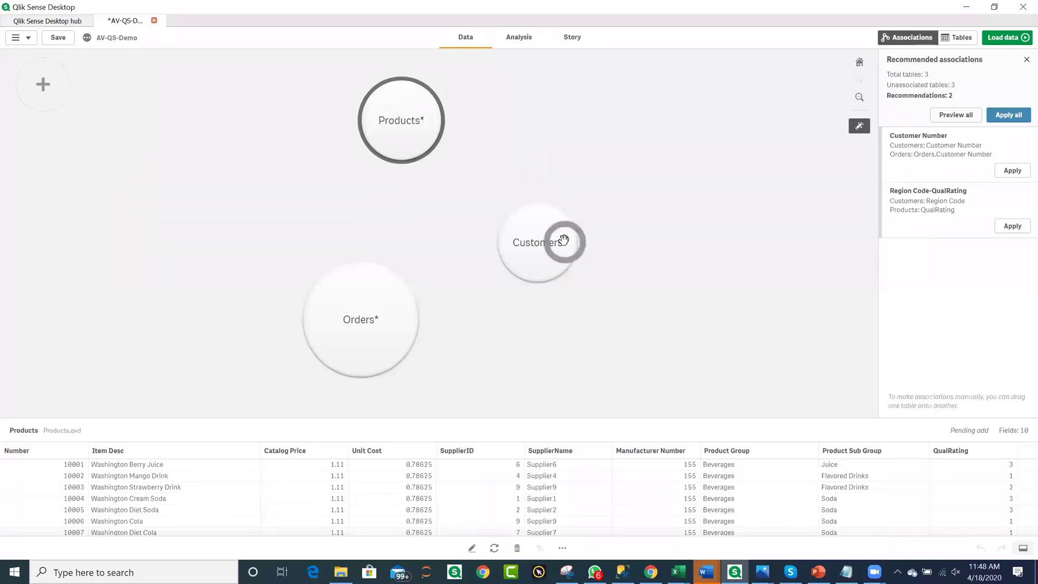
left_click_drag(556, 250, 552, 251)
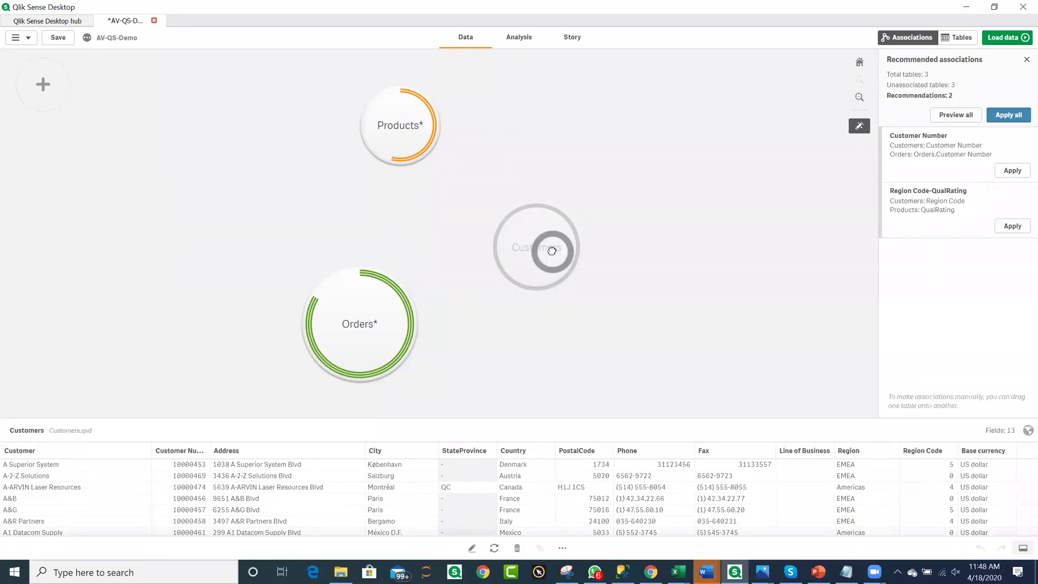
left_click_drag(551, 251, 548, 251)
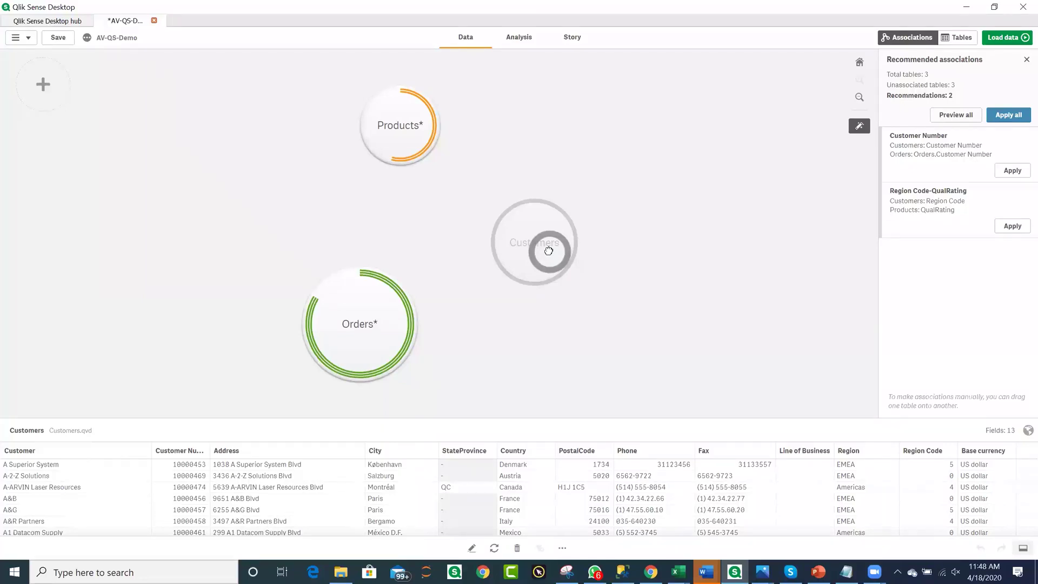
left_click_drag(548, 251, 364, 327)
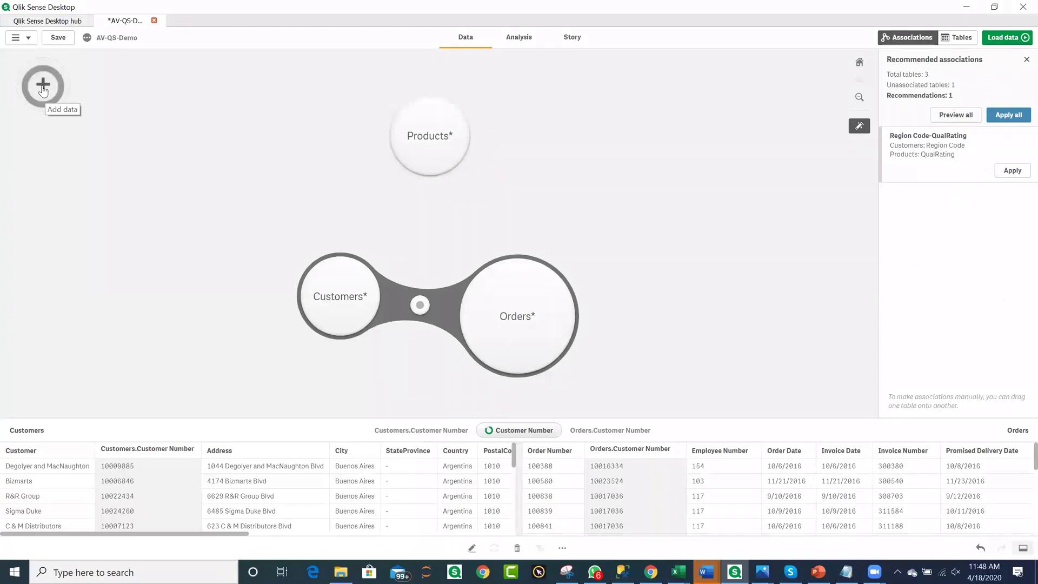
- Add OrdersDetails.qvd from the QVDFiles folder to the data model with all its fields and data profiling disabled
left_click(43, 87)
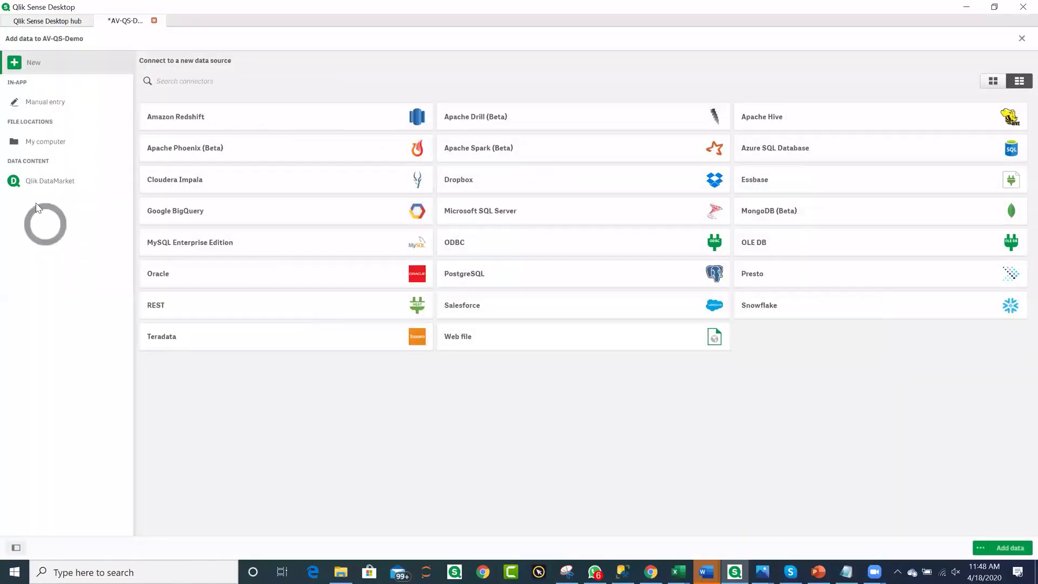
left_click(46, 148)
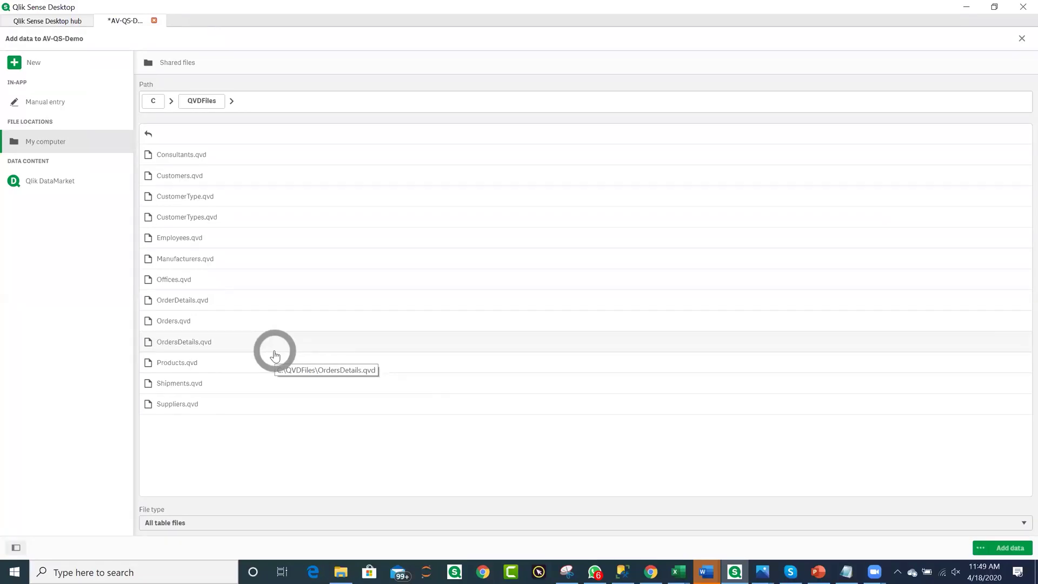
left_click(203, 346)
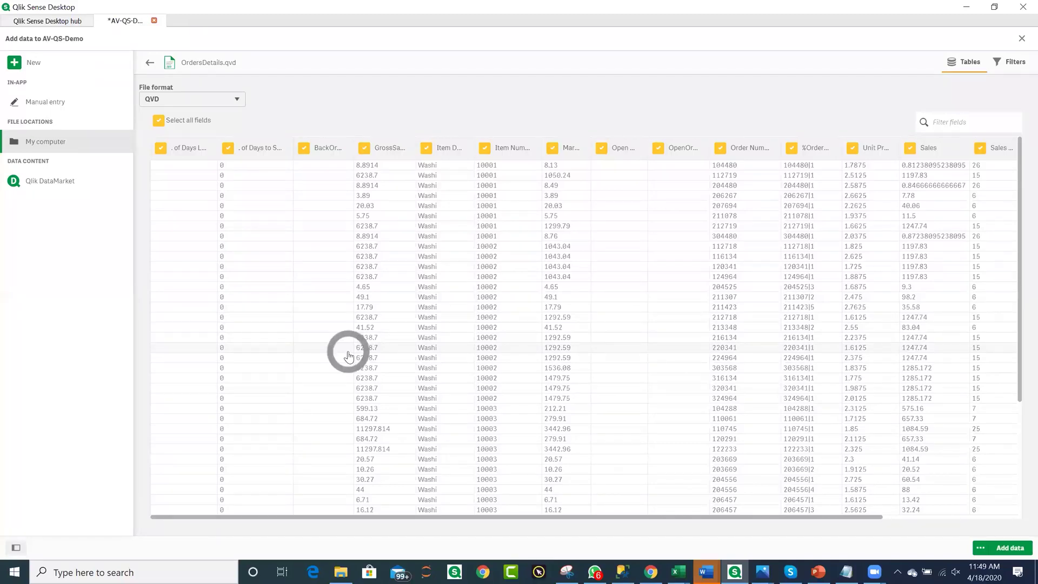
left_click(981, 547)
left_click(998, 500)
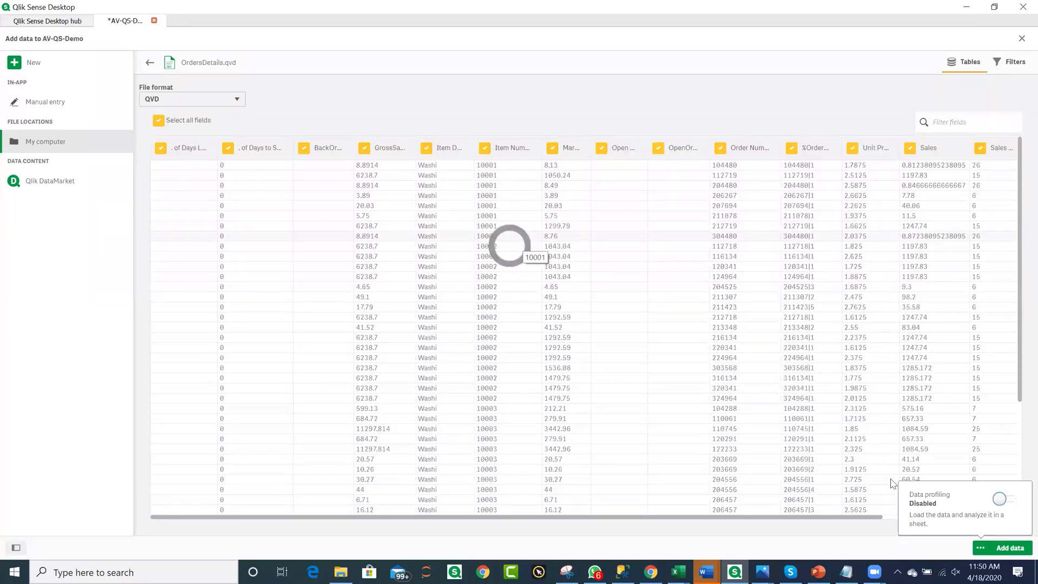
left_click(1009, 556)
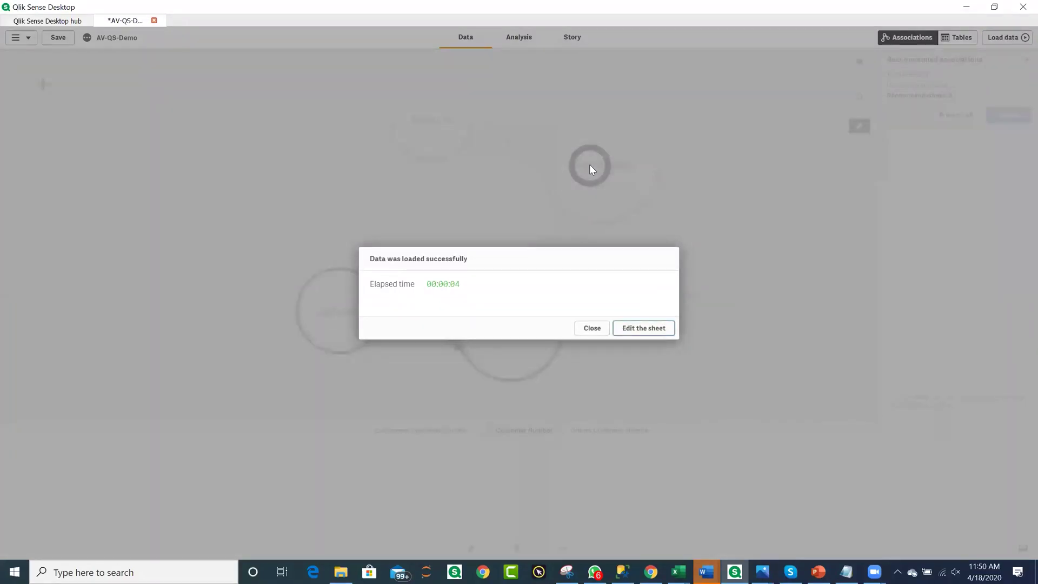
left_click(589, 329)
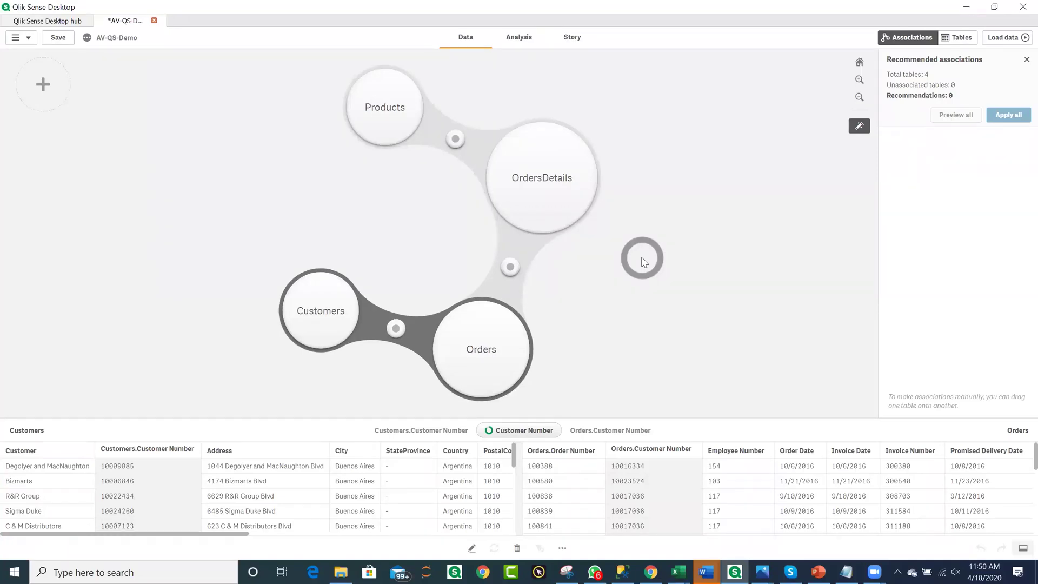
- Review the associations of OrdersDetails with Orders and Products, and break the Item Desc association between Products and OrdersDetails
left_click(509, 273)
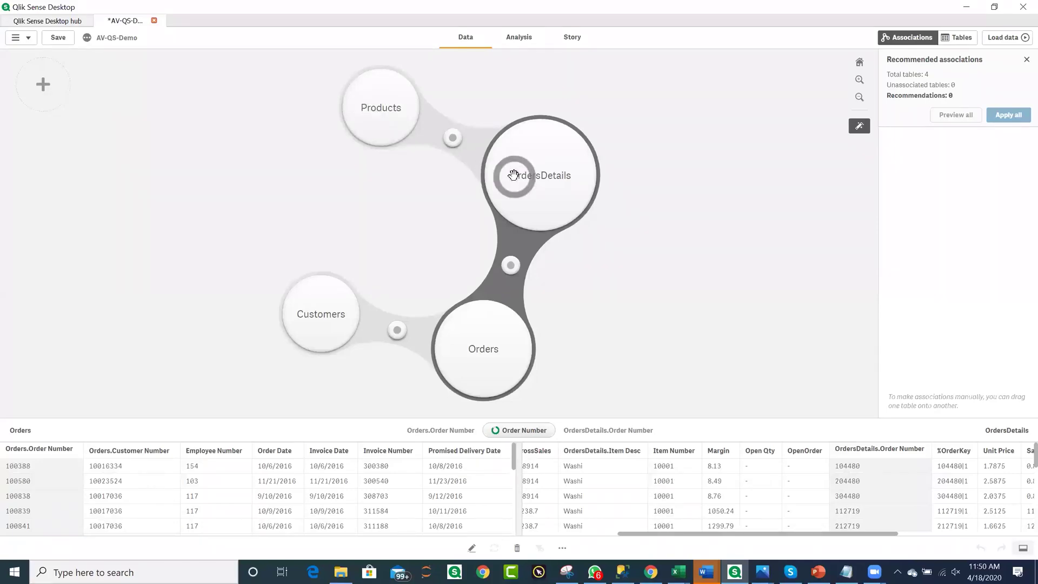
left_click(453, 141)
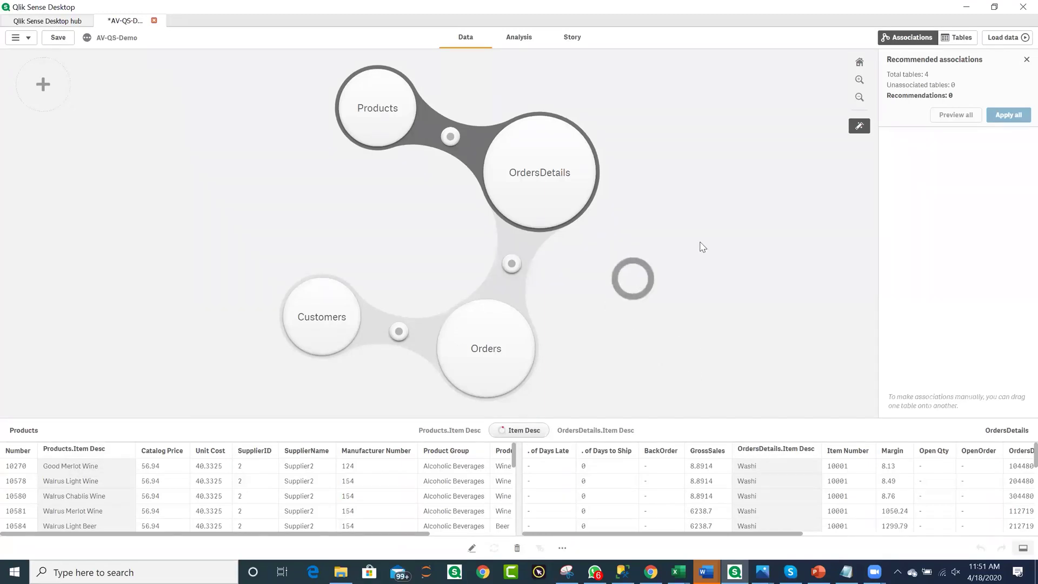
left_click(381, 109)
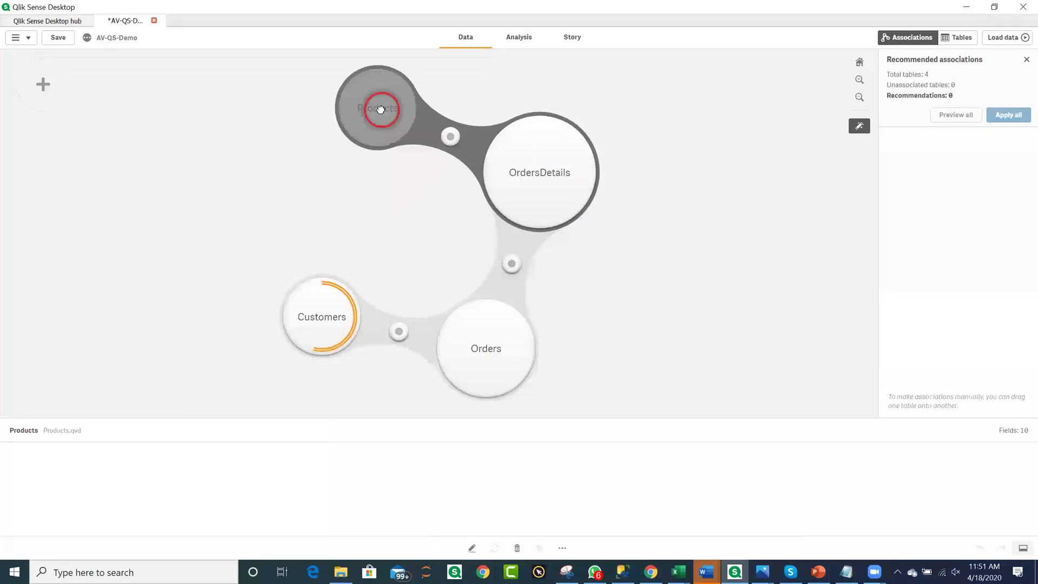
left_click_drag(381, 109, 248, 128)
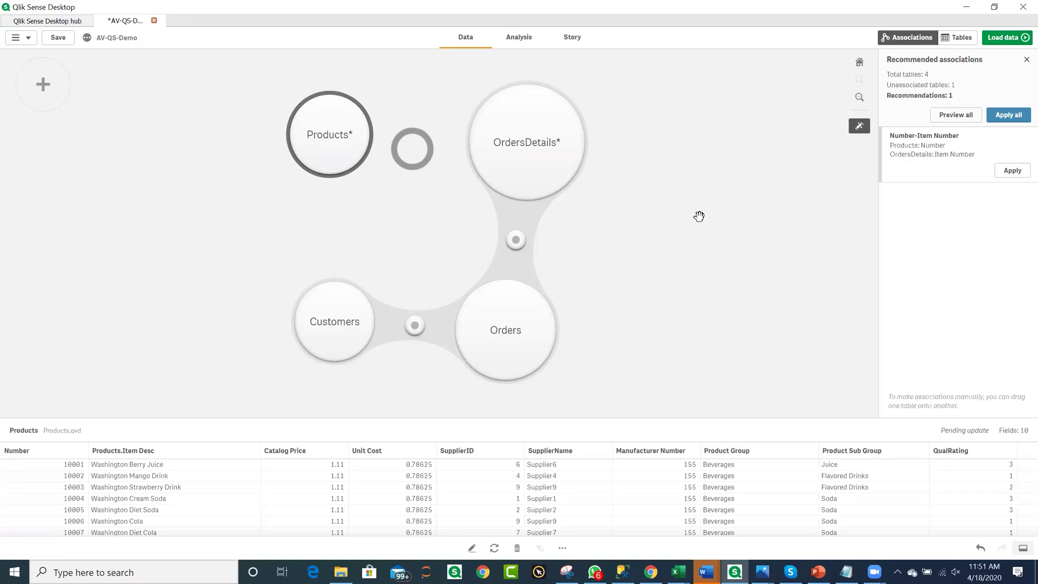
- Apply the recommended association between Number in Products and Item Number in OrdersDetails, and reload the data
left_click(928, 154)
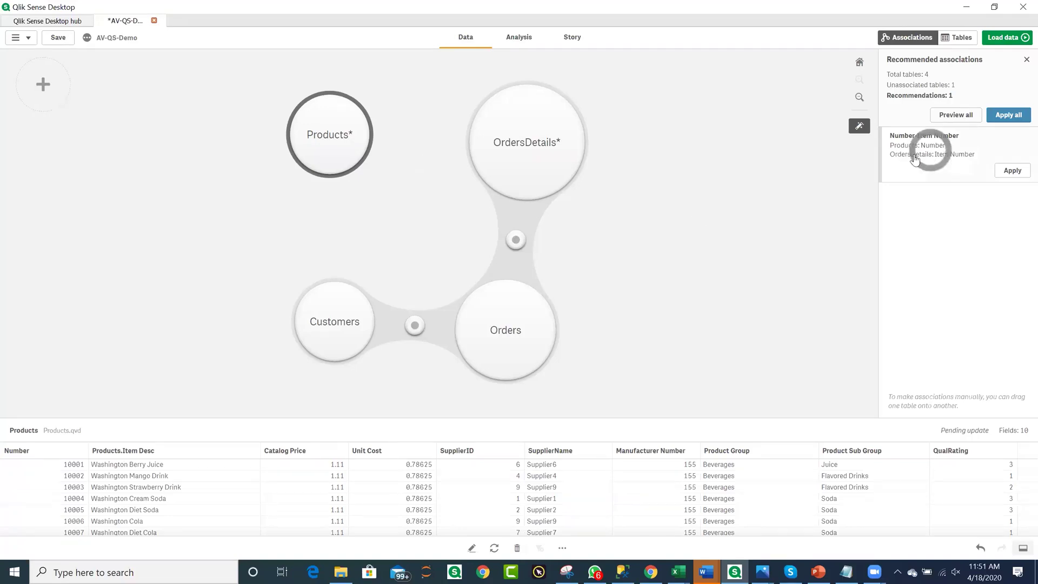
left_click(914, 156)
left_click(920, 156)
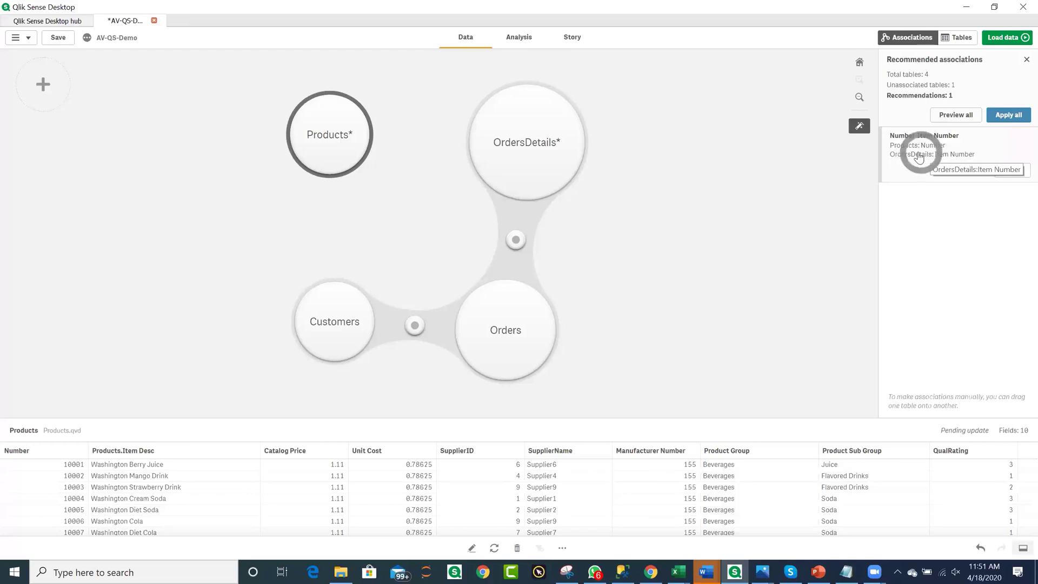
left_click(919, 156)
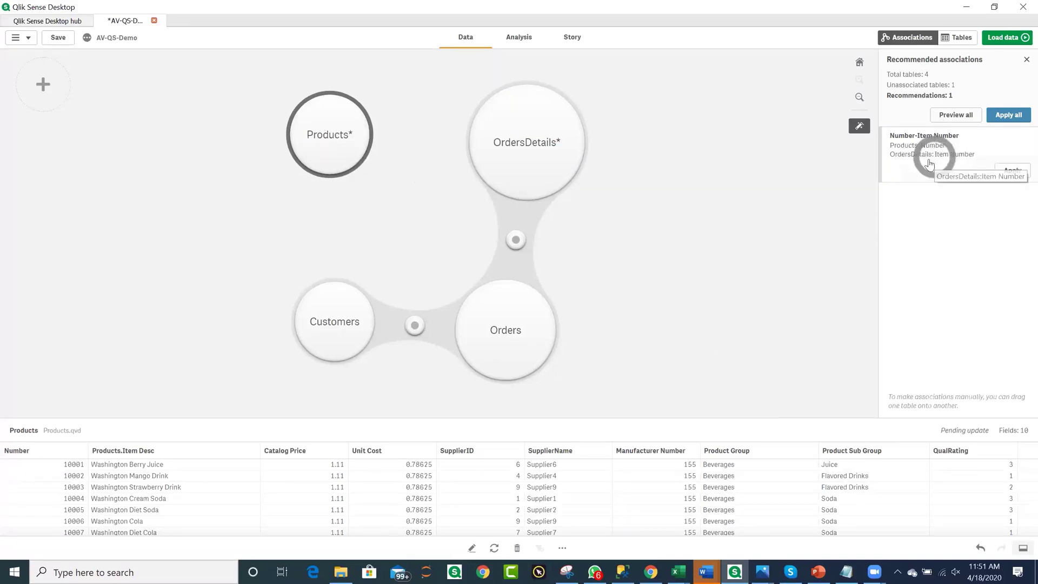
left_click(1012, 170)
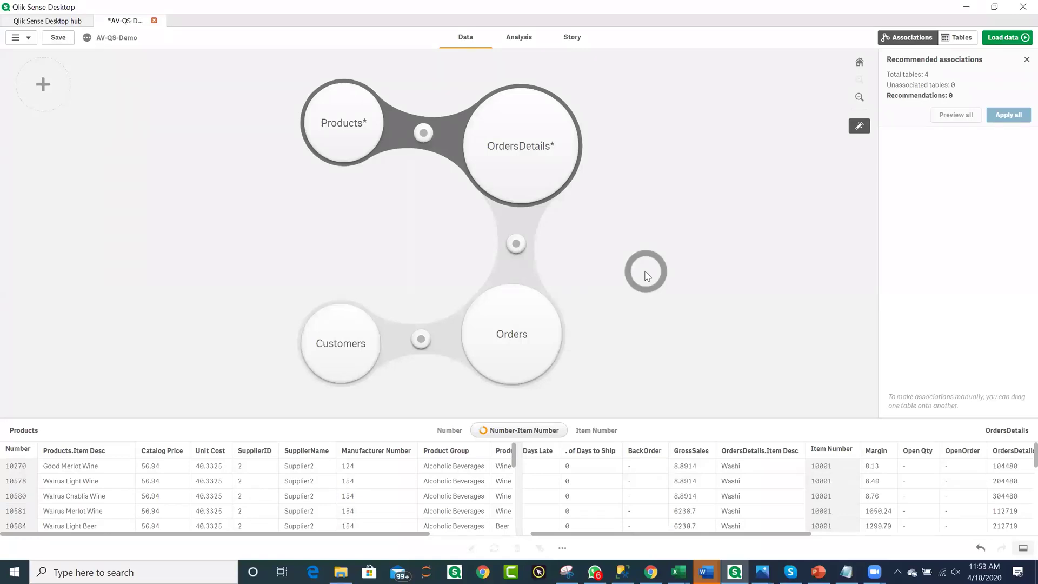
left_click(998, 39)
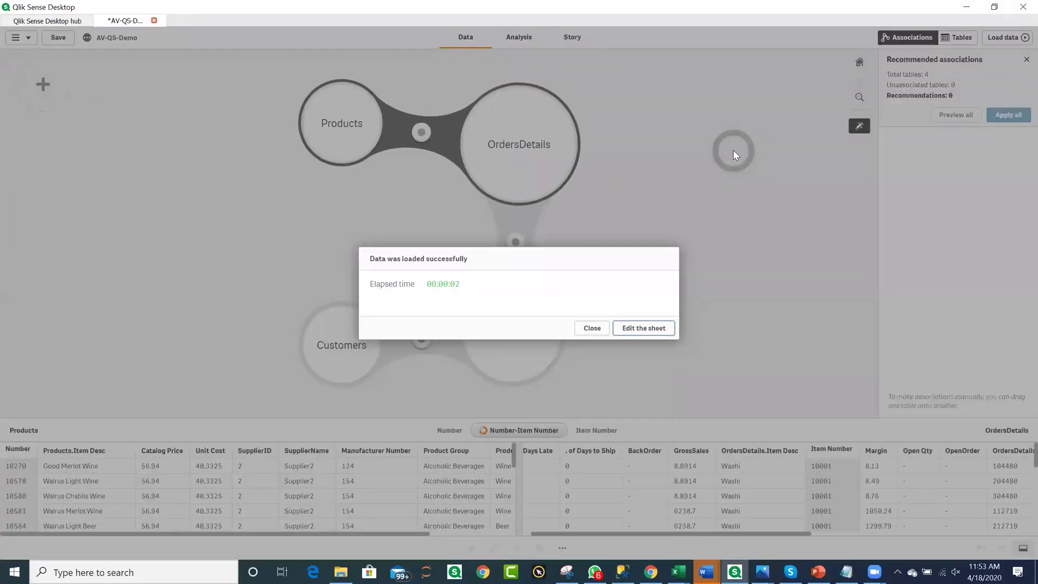
left_click(592, 328)
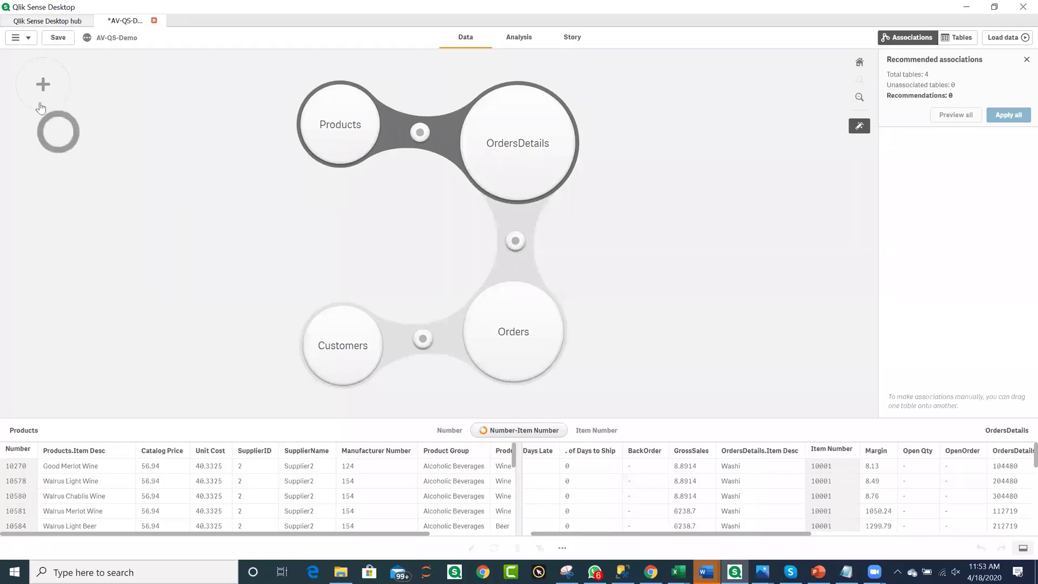
- Open the data model viewer and preview the Number-Item Number key field of the Products table
left_click(28, 46)
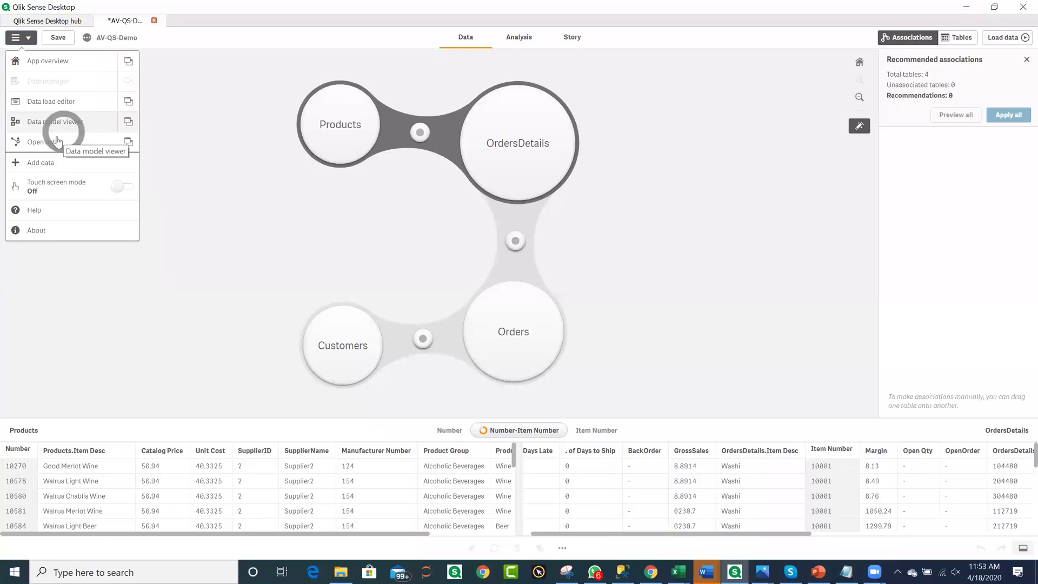
left_click(71, 122)
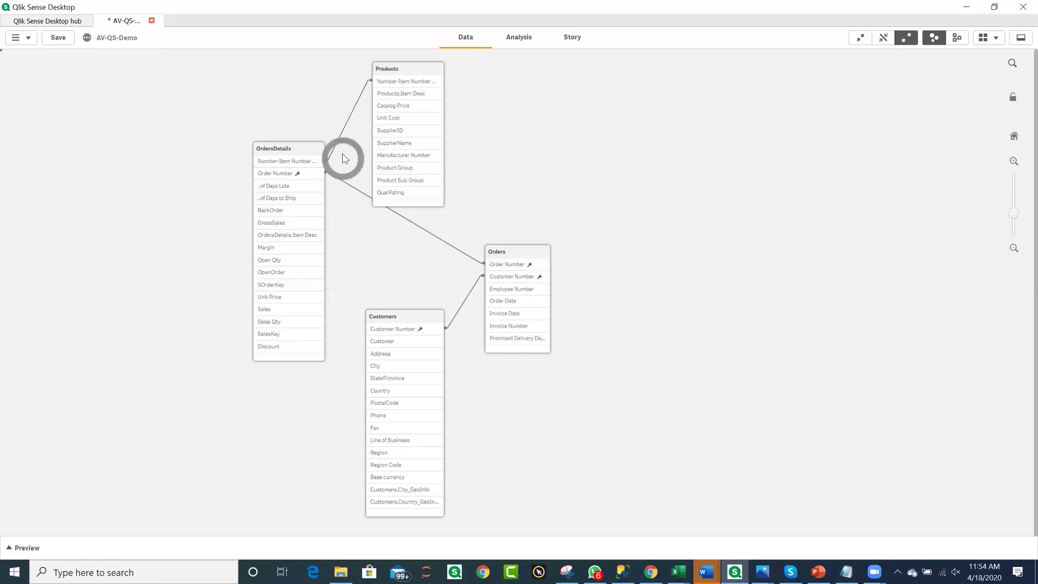
left_click(394, 82)
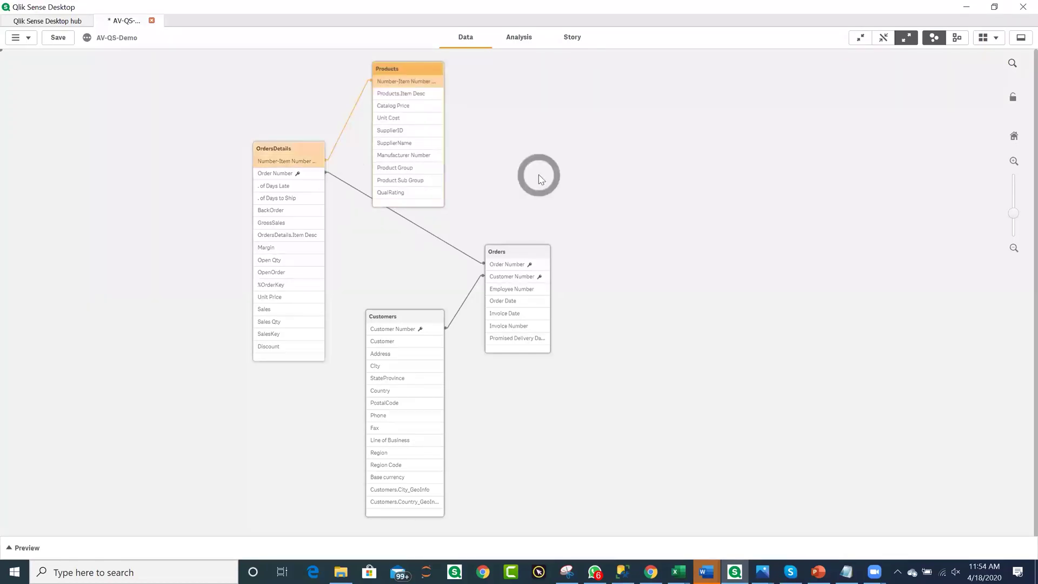
left_click(27, 547)
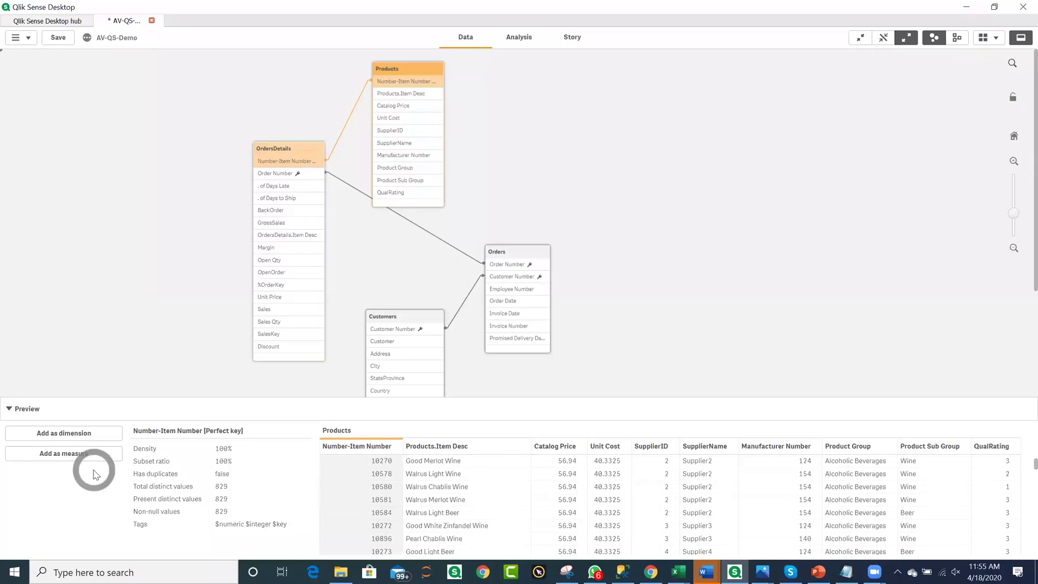
- Create a master measure named Sales from the OrdersDetails Sales field with the expression sum(Sales)
left_click(265, 311)
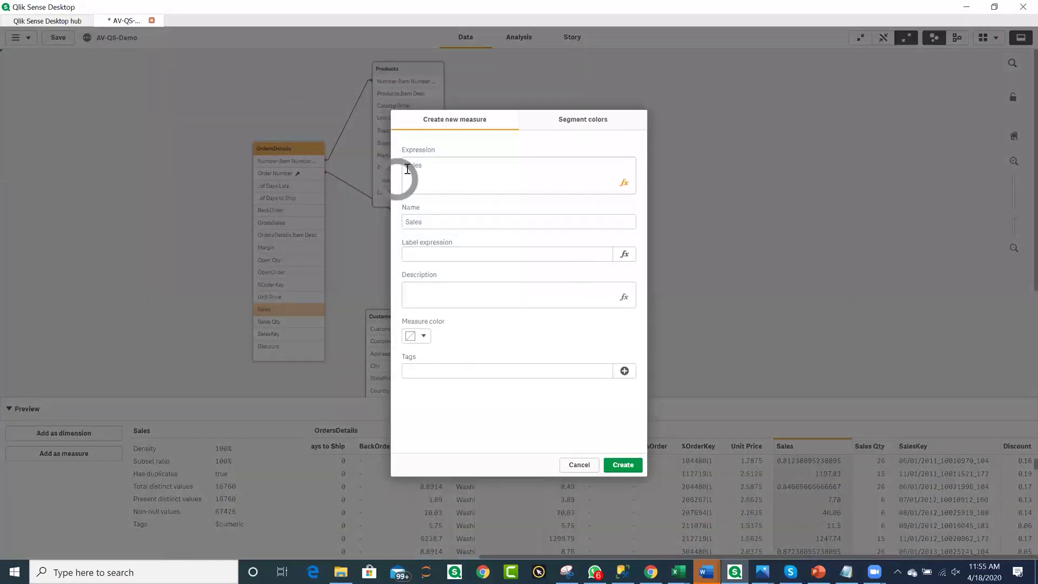
left_click(462, 173)
left_click(462, 173)
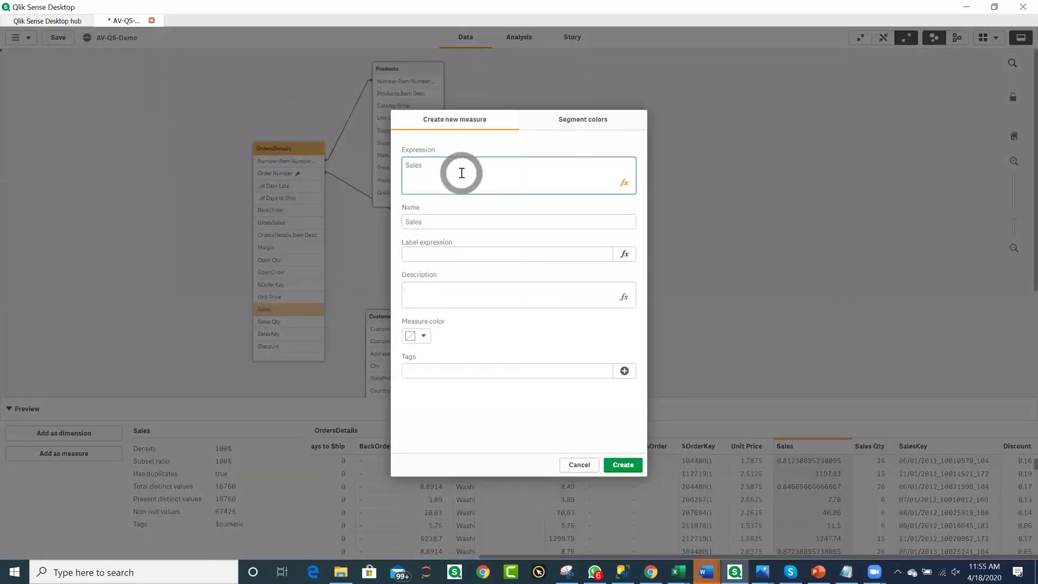
key("Home")
type("sum(")
left_click(455, 166)
type(")")
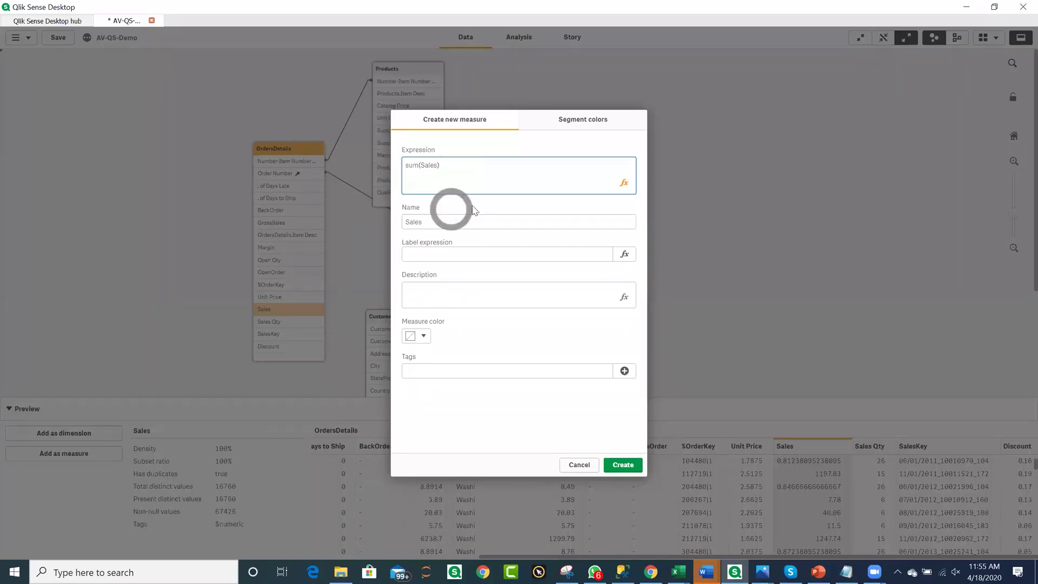
left_click(624, 185)
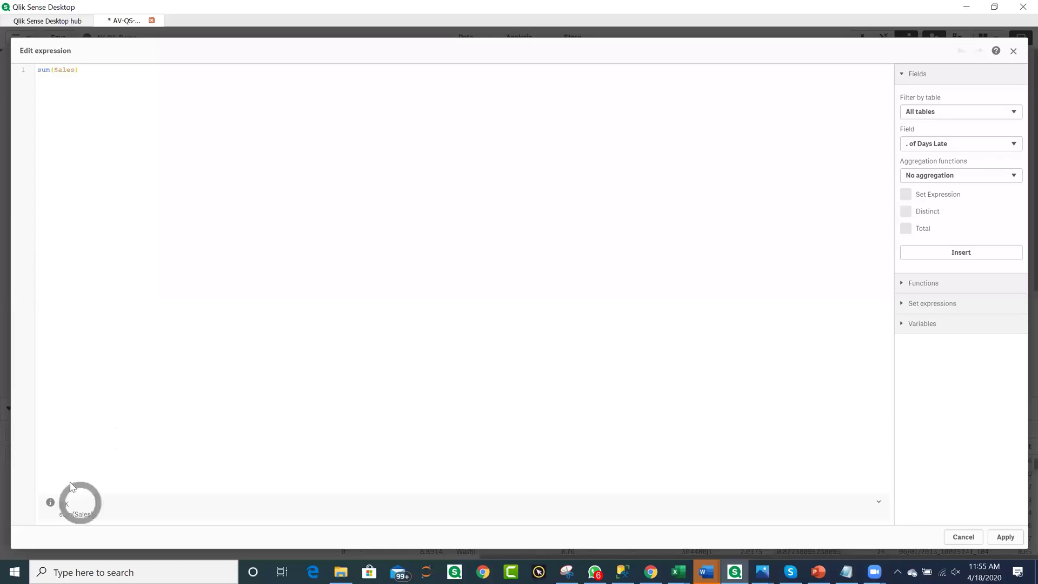
left_click(1005, 544)
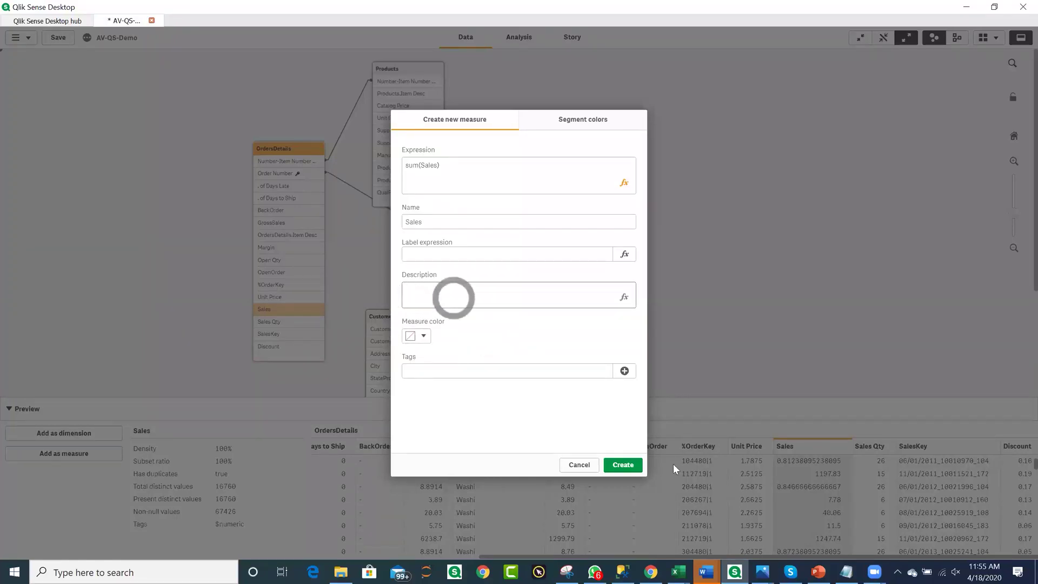
left_click(630, 469)
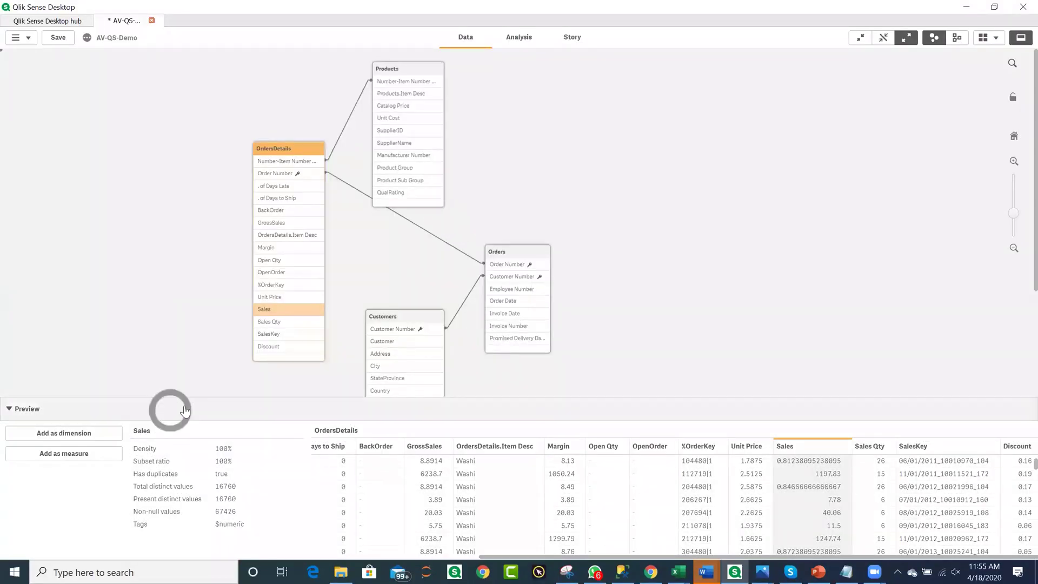
- Create a single master dimension named Product from the Products.Item Desc field
left_click(406, 95)
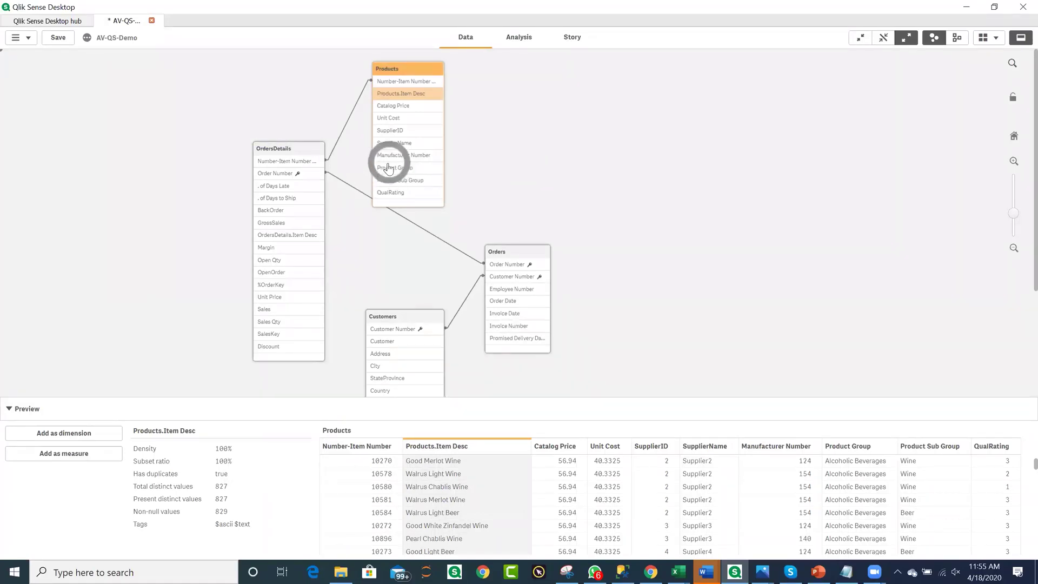
left_click(61, 437)
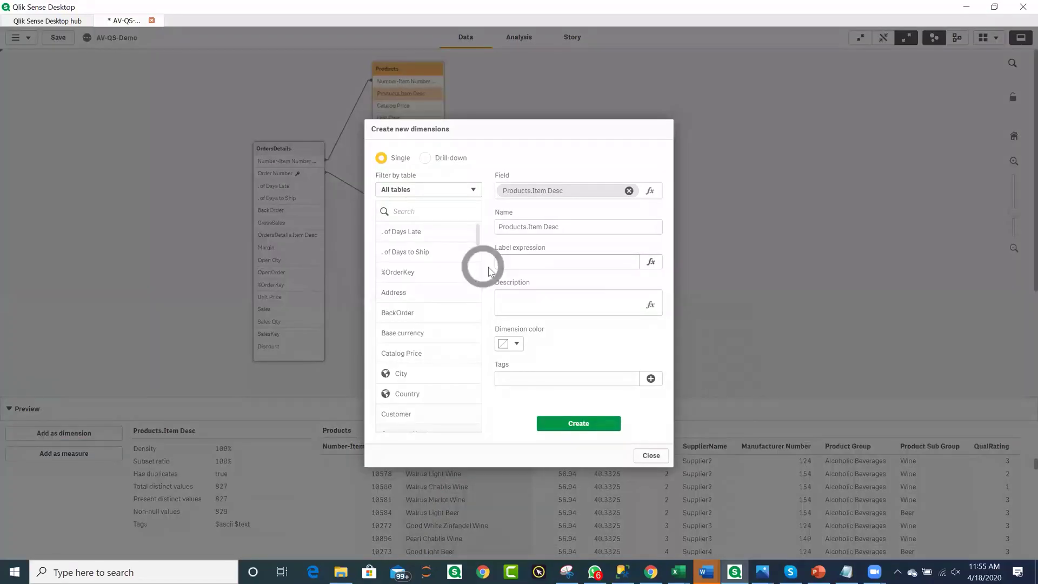
left_click_drag(560, 226, 493, 227)
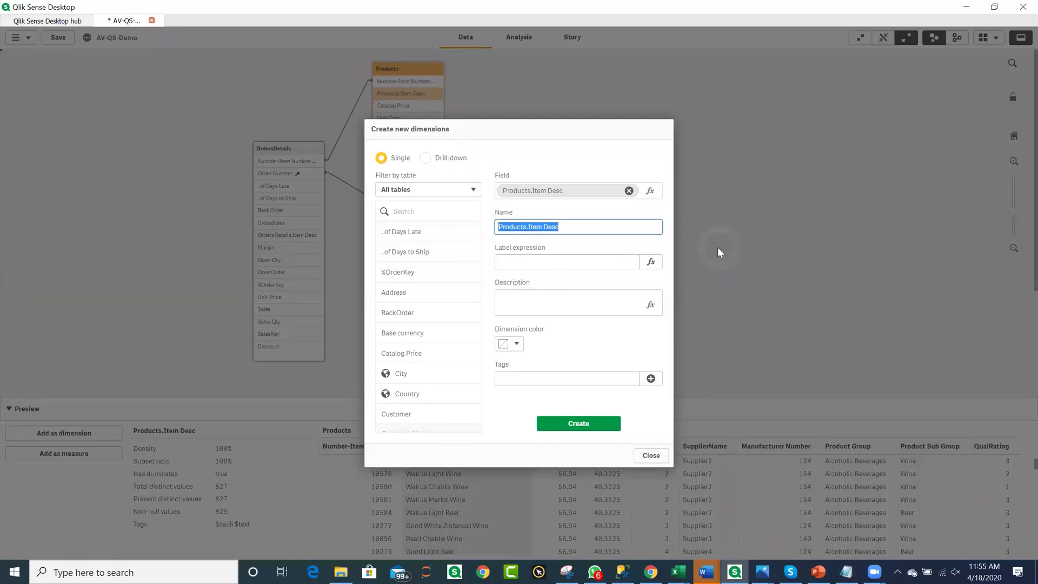
type("Product")
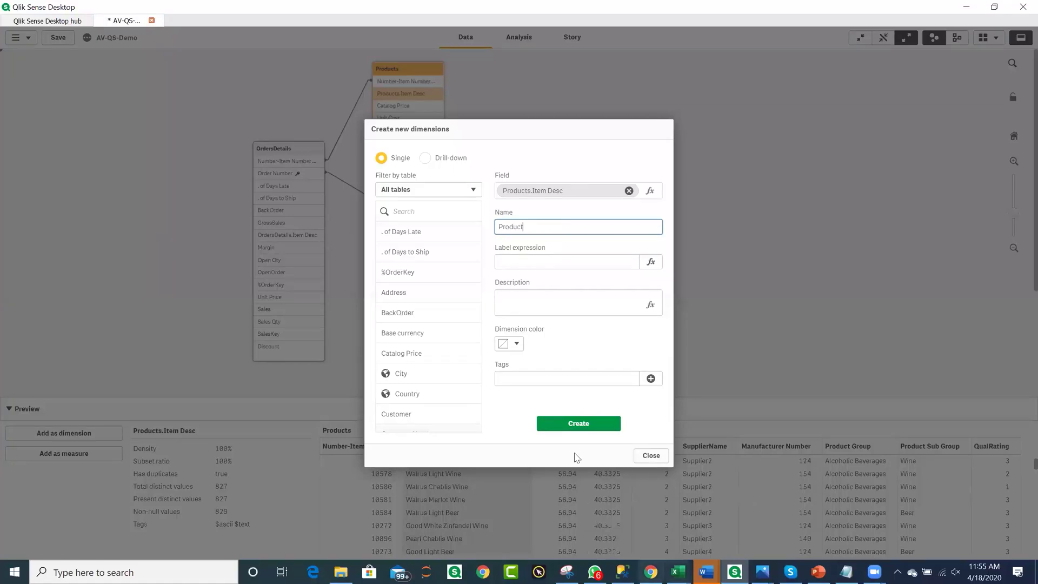
left_click(571, 424)
left_click(576, 295)
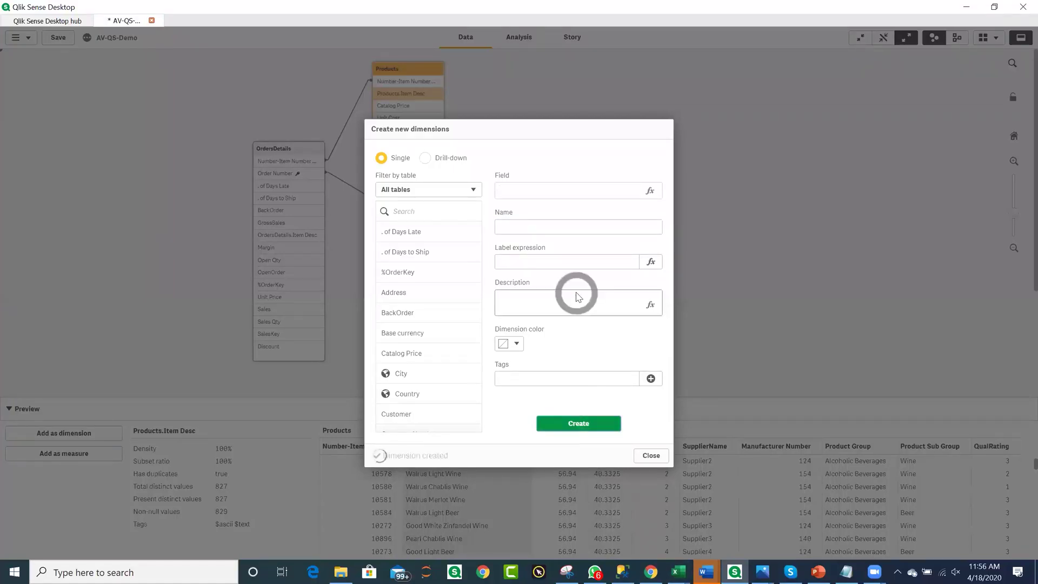
left_click(651, 455)
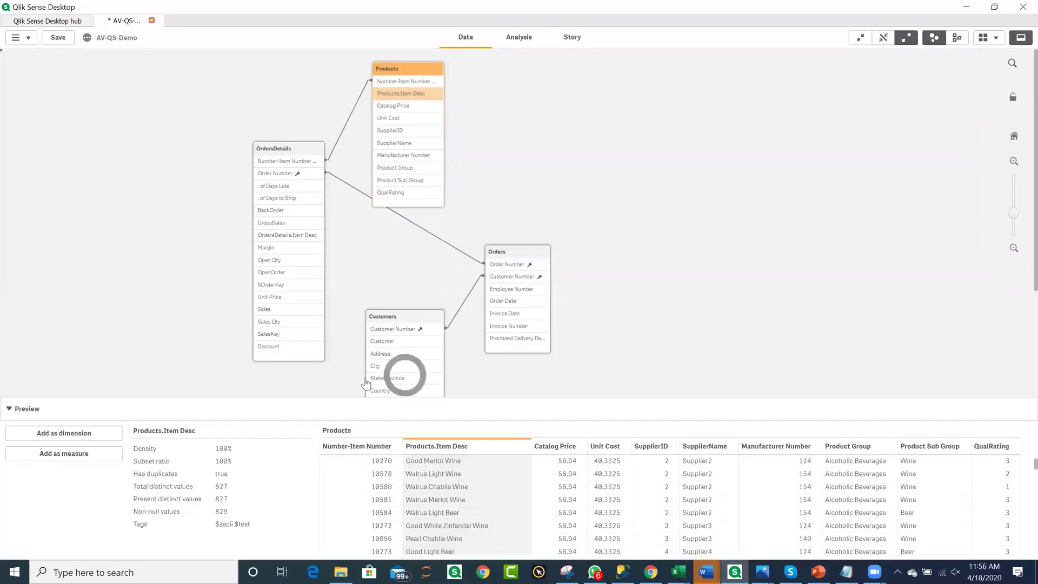
- Create a master measure named Discount from the OrdersDetails Discount field with the expression avg(Discount), checking it in the expression editor
left_click(273, 346)
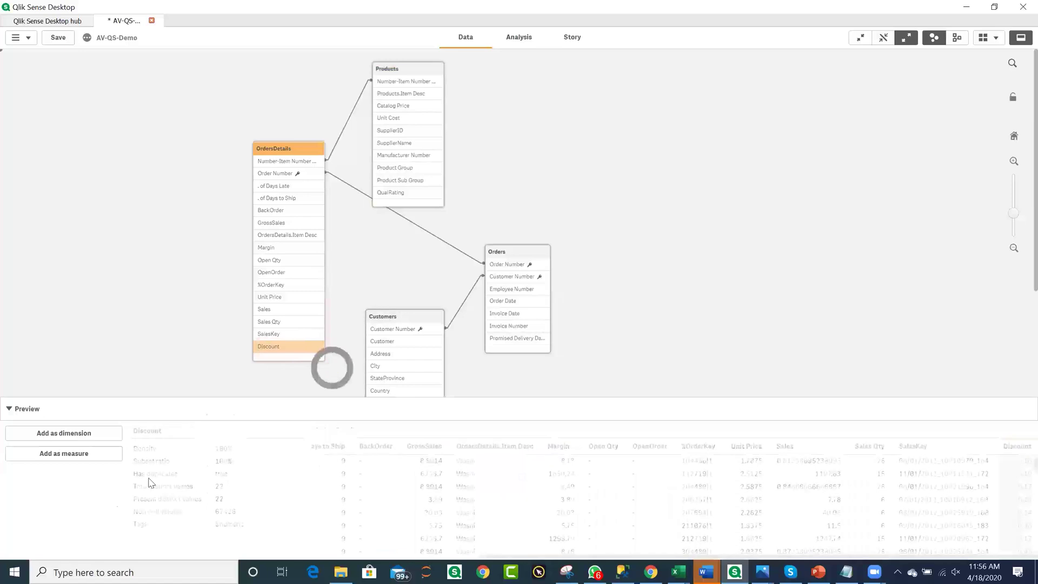
left_click(76, 457)
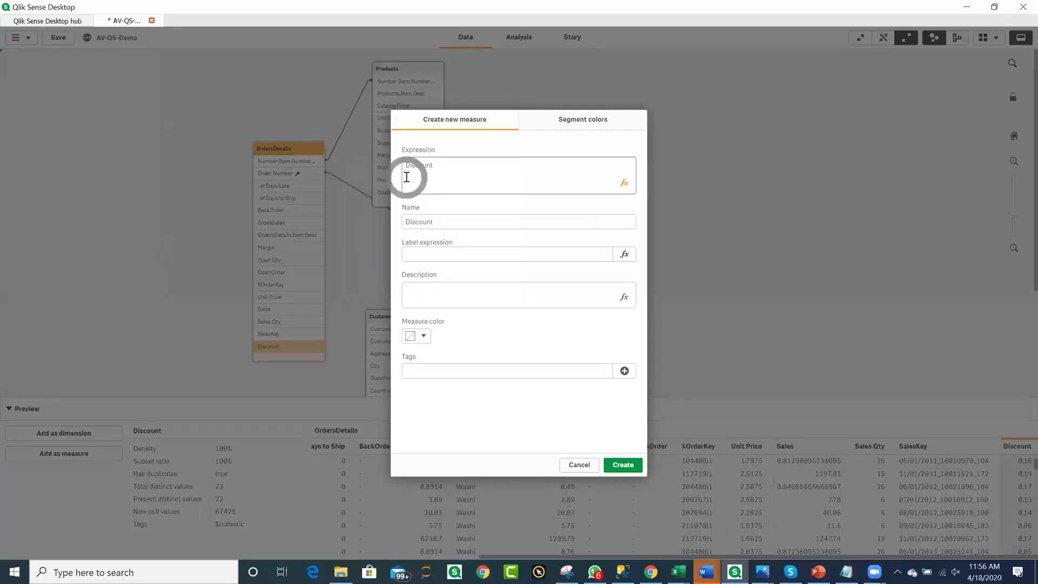
left_click(404, 168)
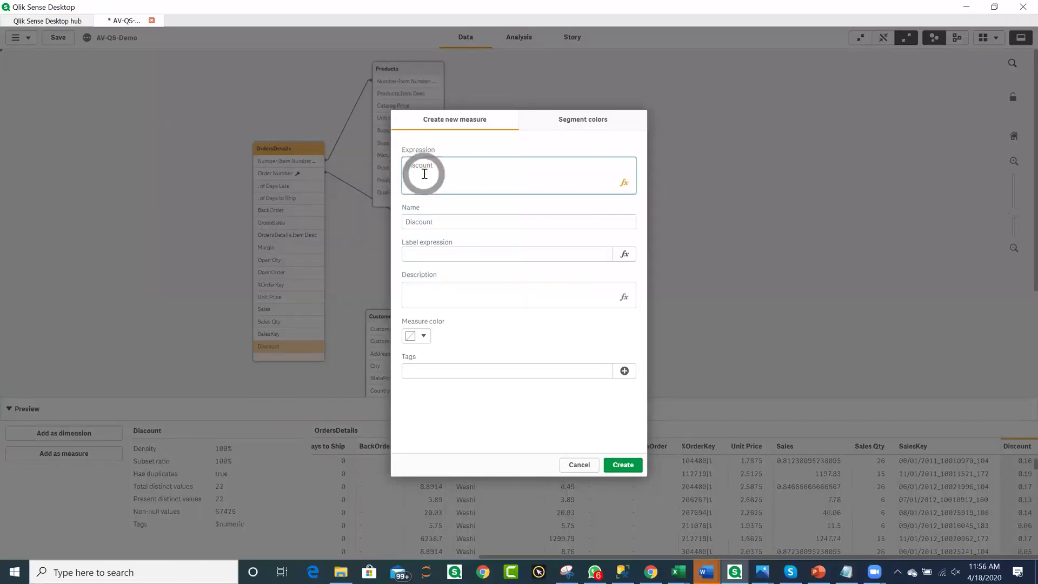
type("Avg")
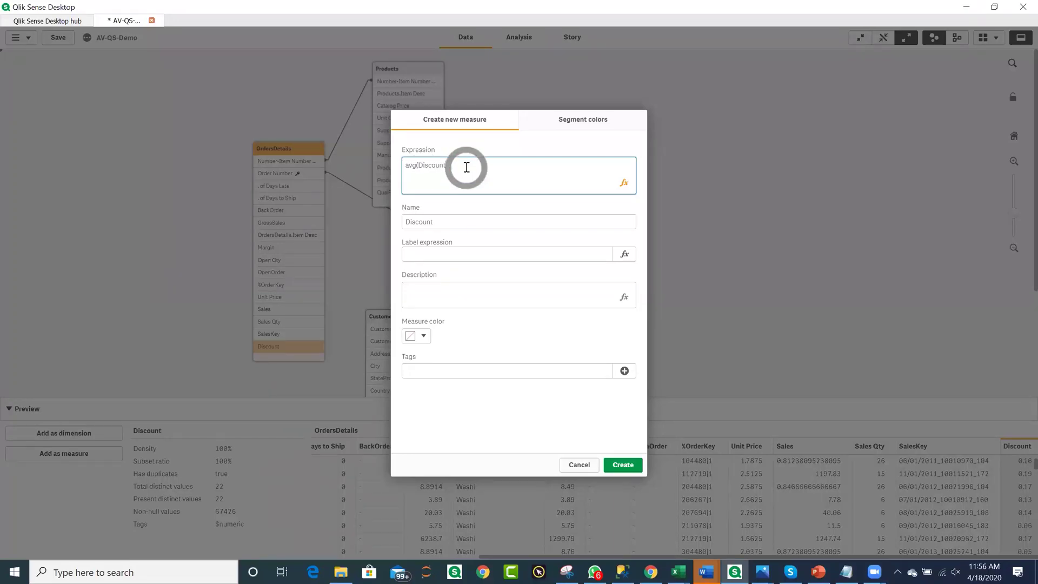
type(")")
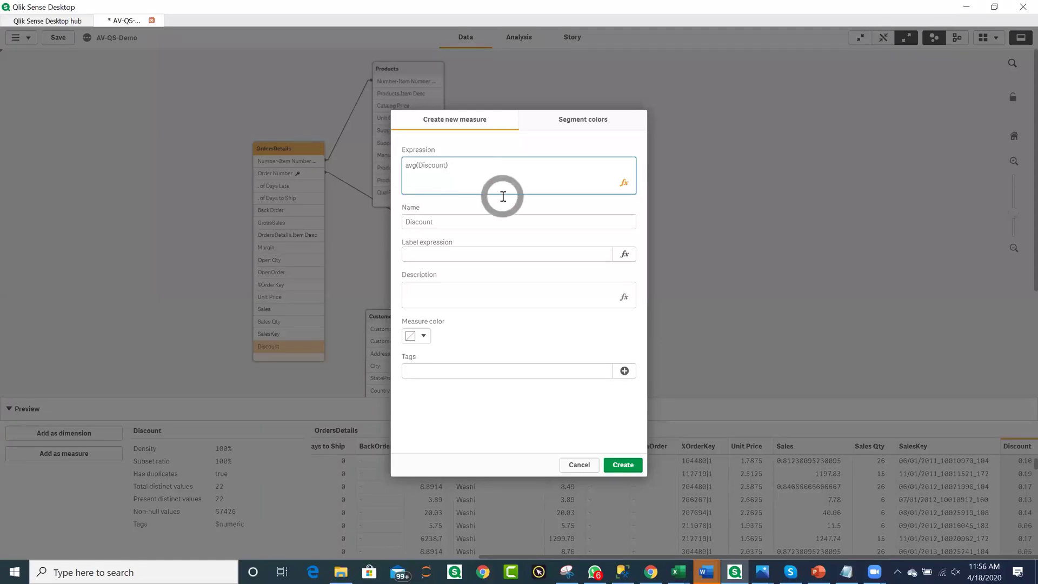
left_click(623, 185)
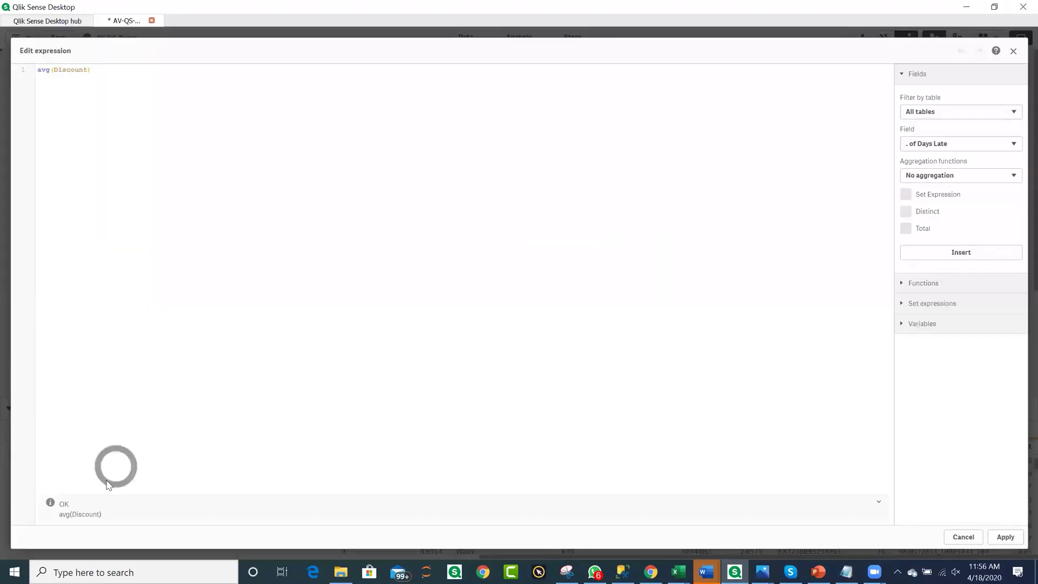
left_click(1004, 537)
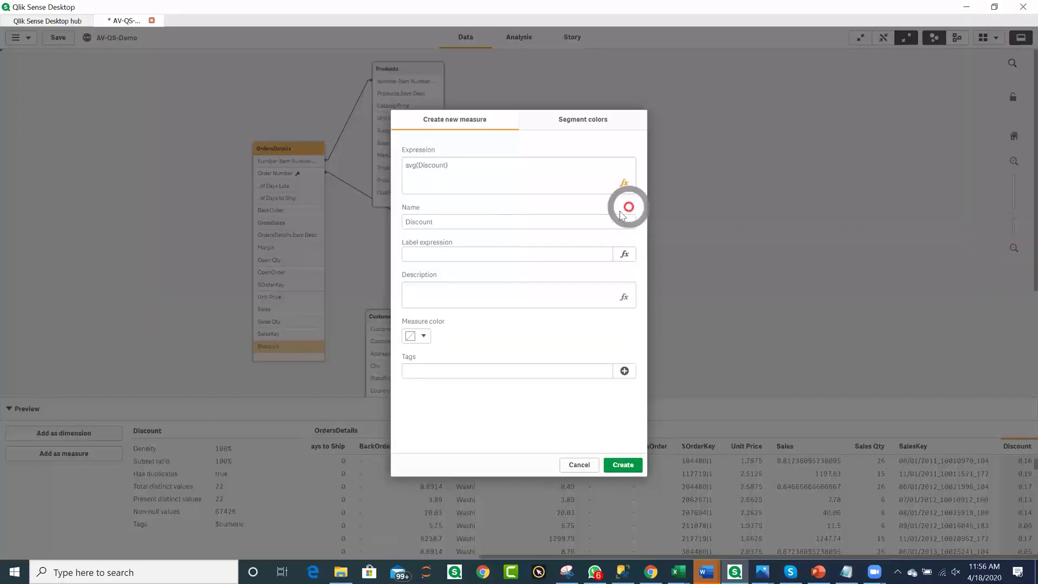
left_click(627, 465)
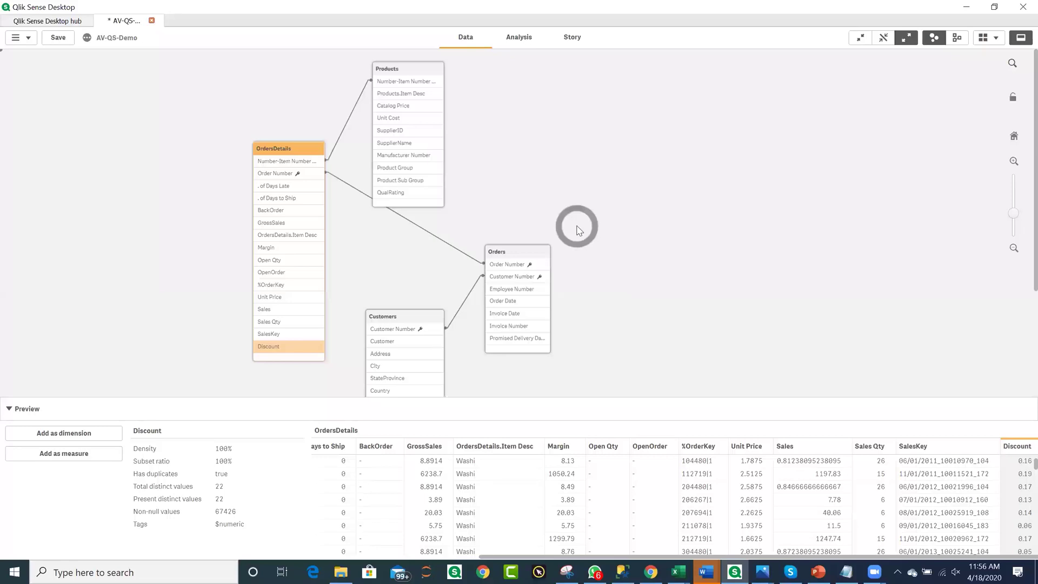
- Generate Insight Advisor charts for the question "Sales, Discount by Customer", using the Sales and Discount master measures and the Customer field
left_click(521, 48)
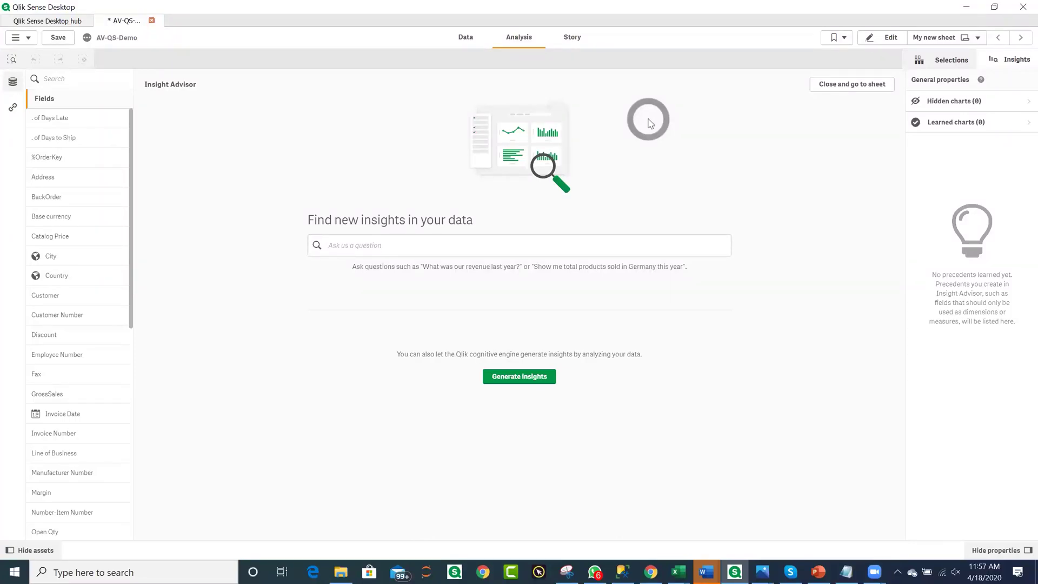
type("sales")
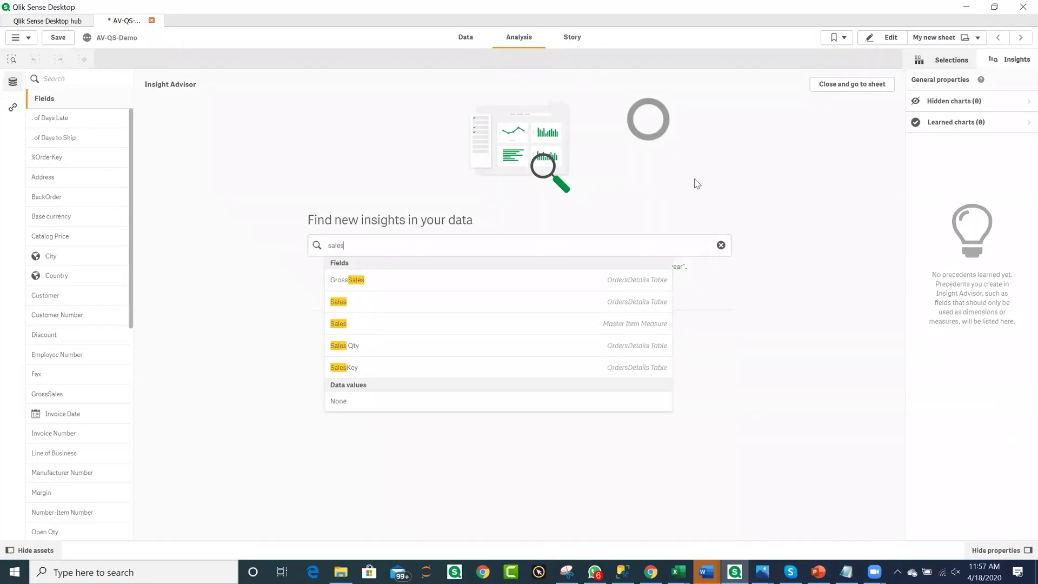
left_click(611, 330)
left_click(476, 245)
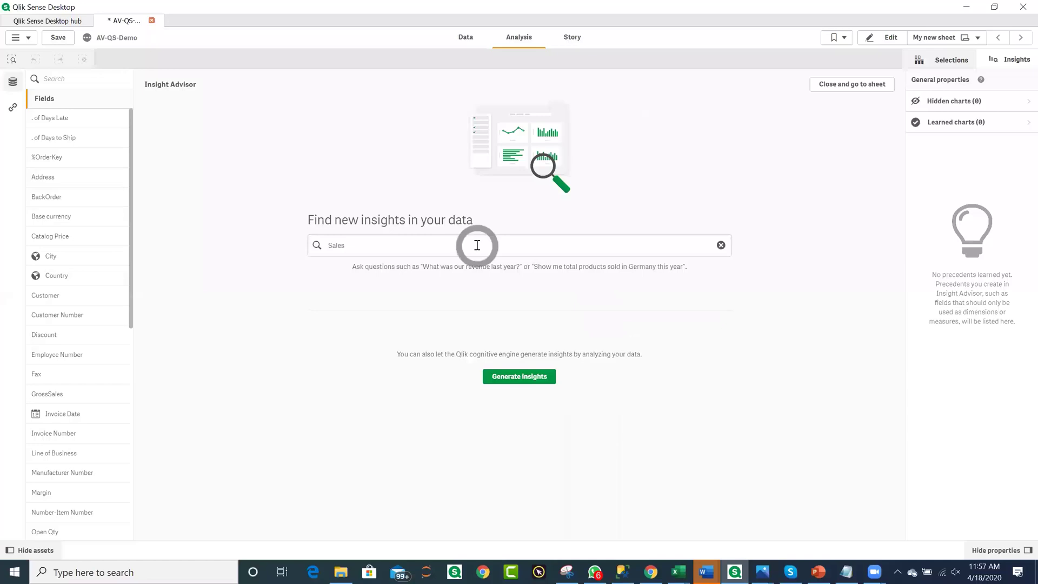
type(",")
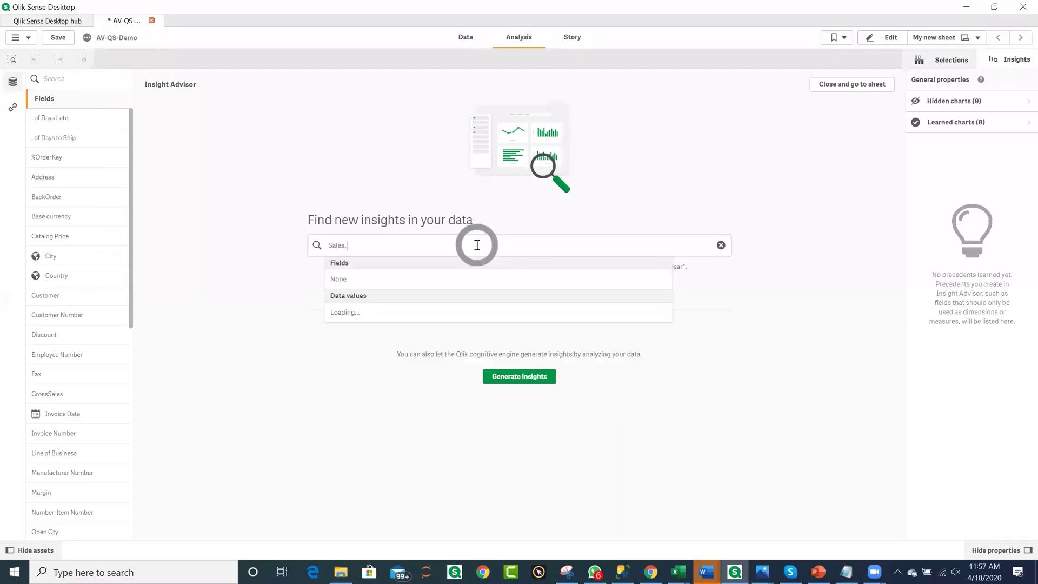
type(" dis")
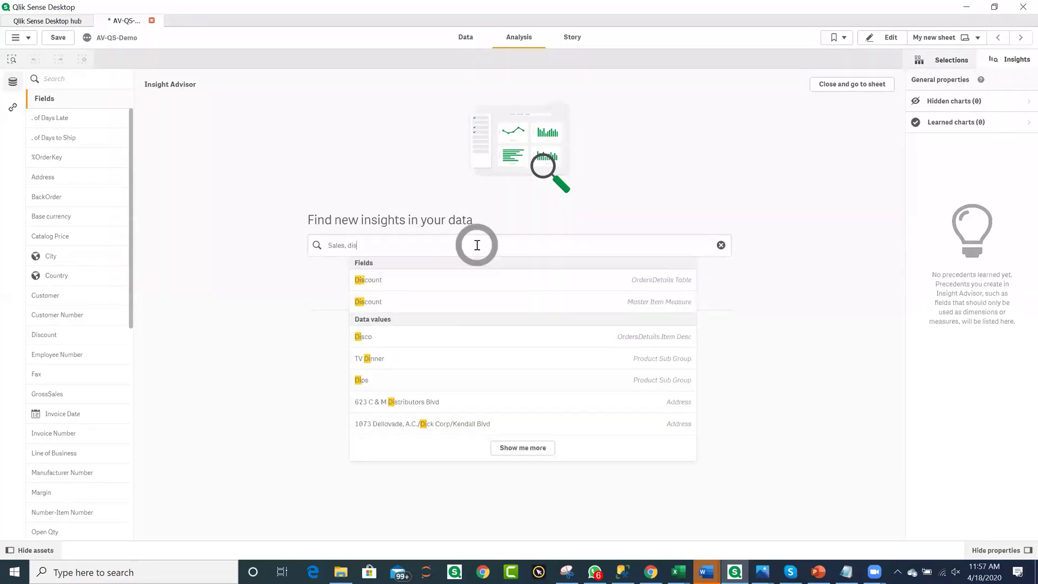
left_click(643, 309)
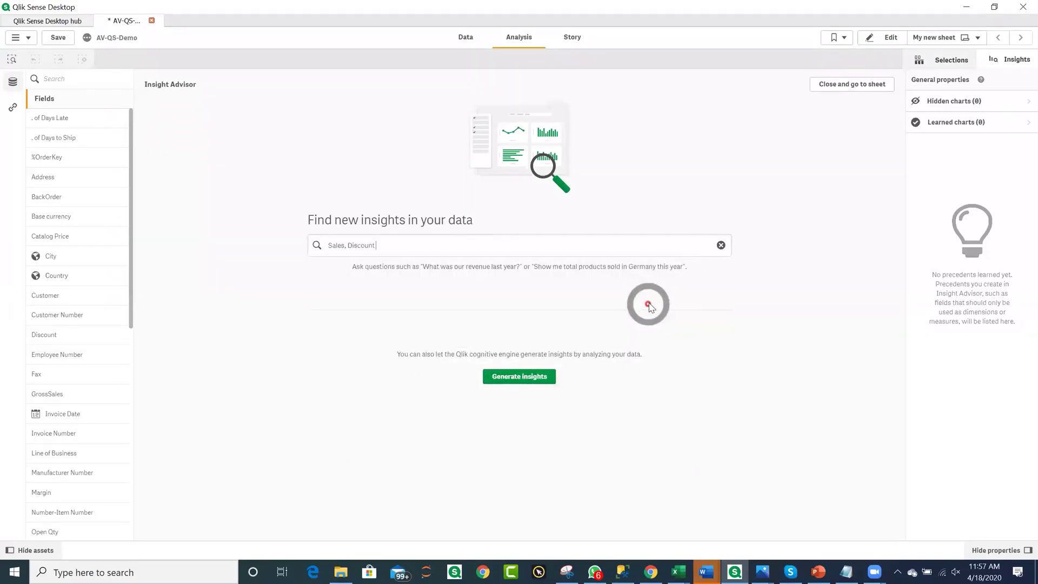
type("by")
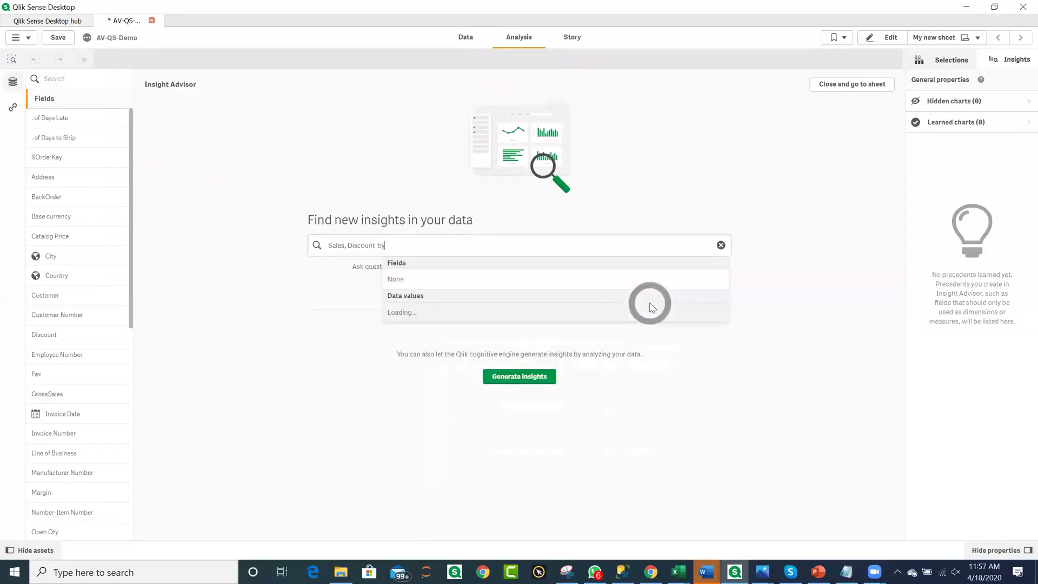
type(" cus")
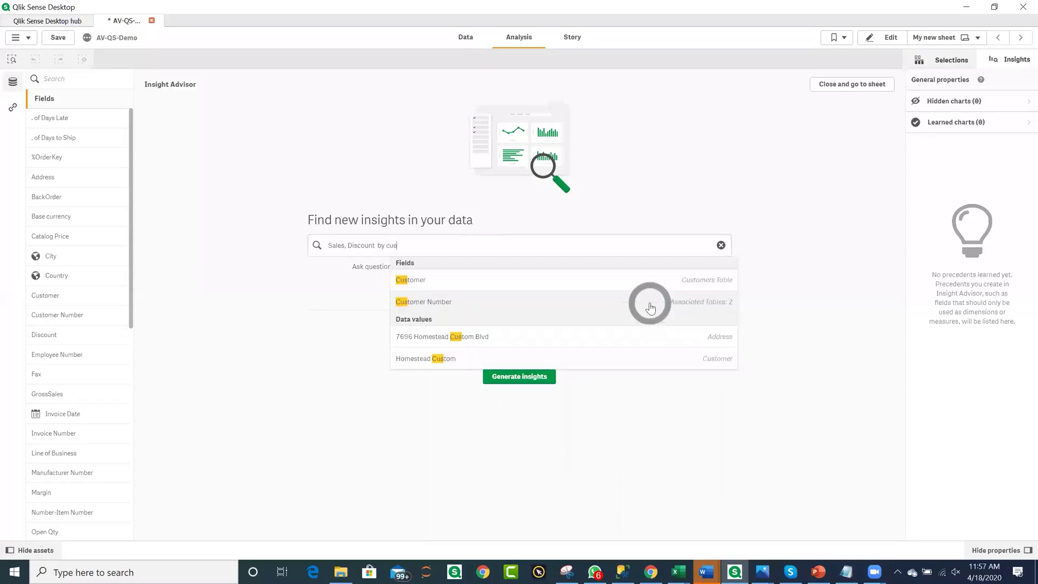
left_click(564, 281)
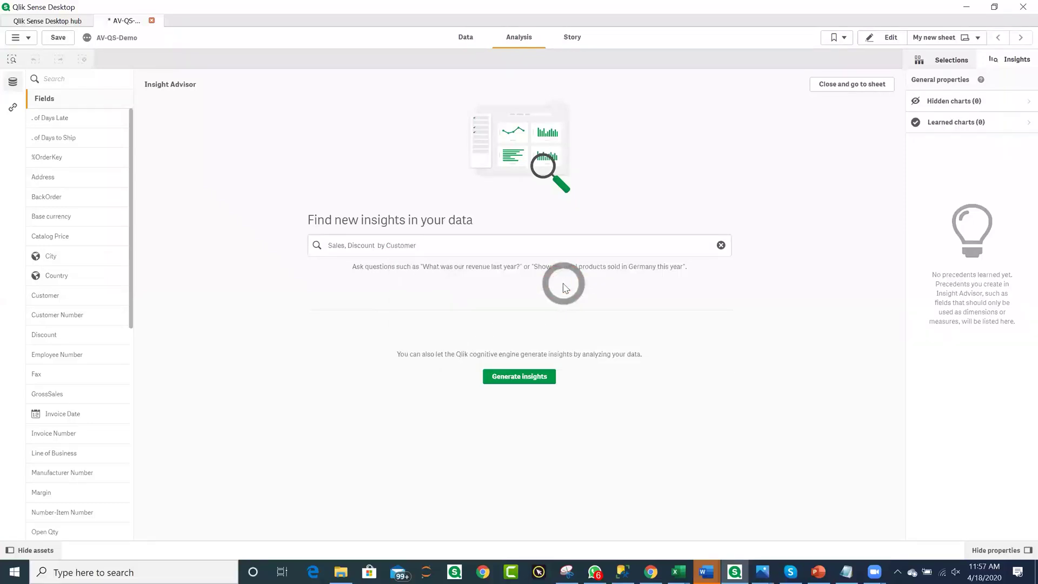
left_click(666, 335)
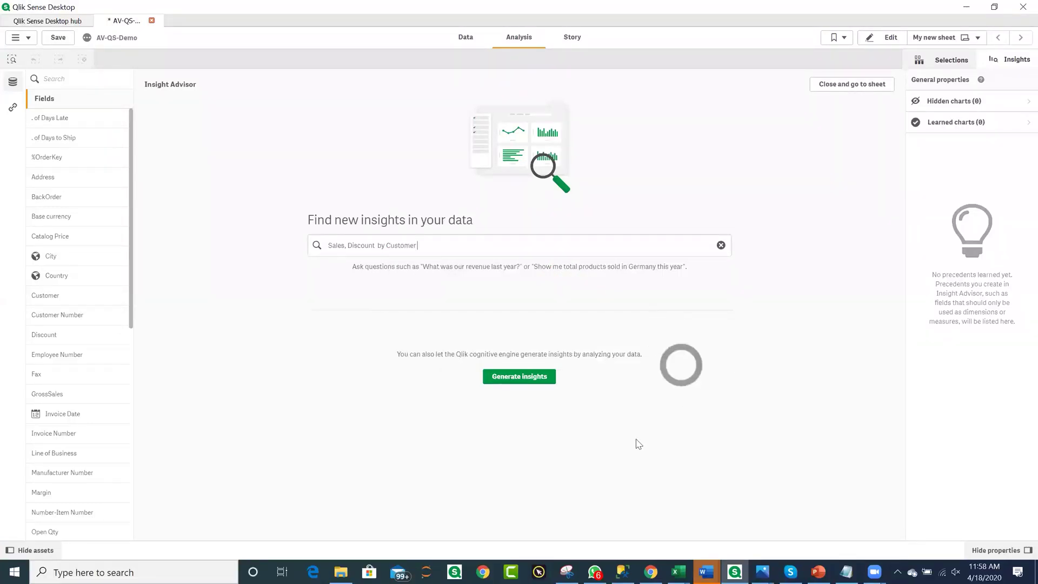
left_click(519, 376)
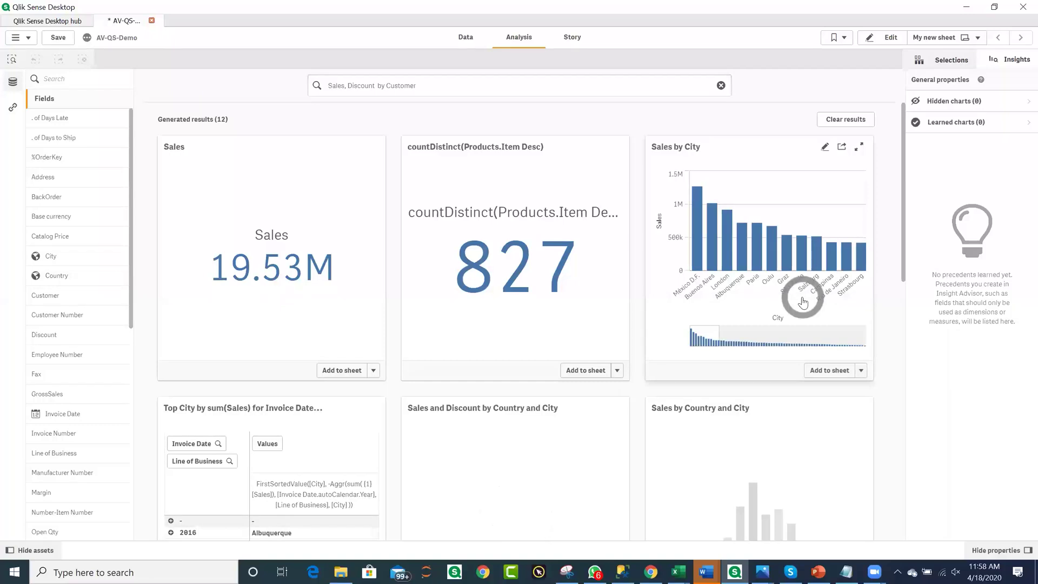
- Add the generated scatter plot comparing Sales, Discount, sum(GrossSales) and sum(Unit Price) for City to My new sheet
scroll(823, 313, "down", 3)
left_click(828, 316)
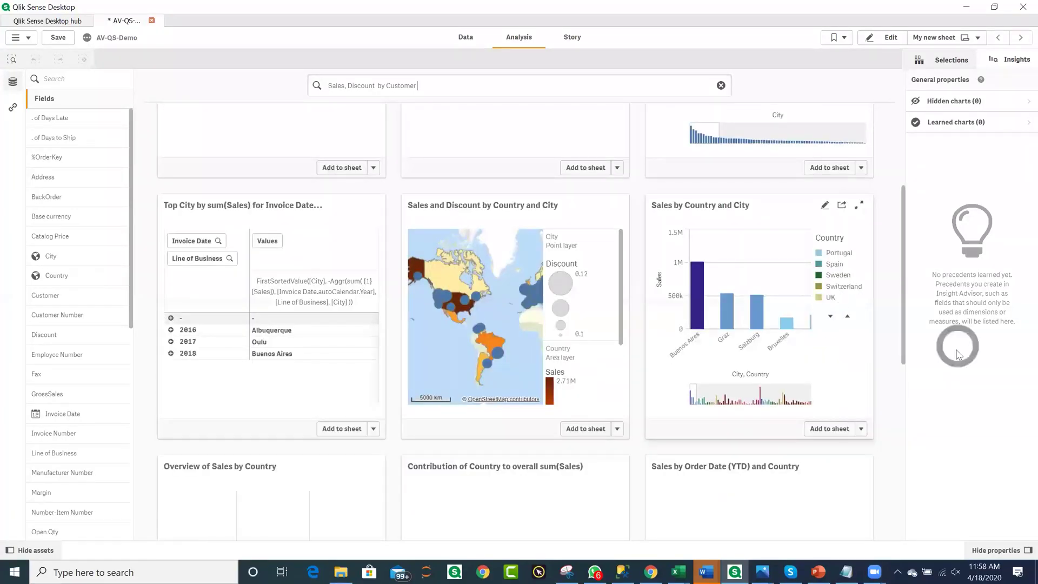
left_click_drag(906, 316, 944, 516)
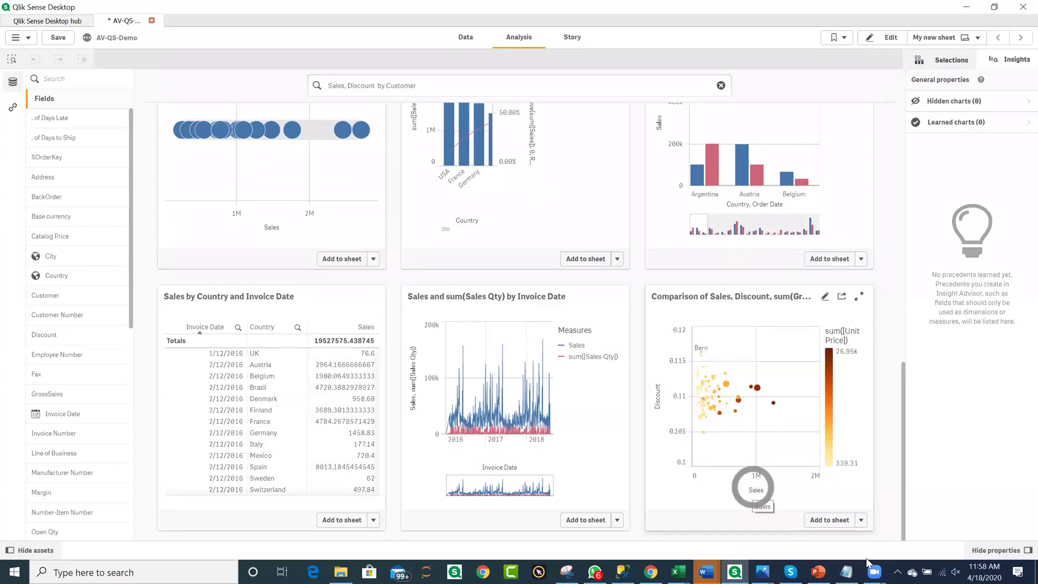
left_click(860, 530)
left_click(860, 520)
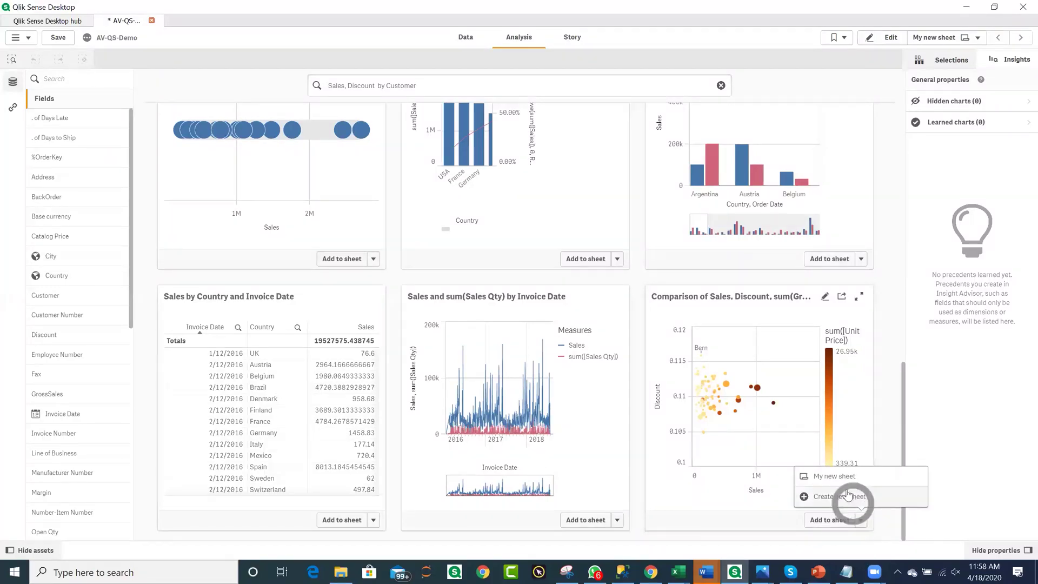
left_click(844, 478)
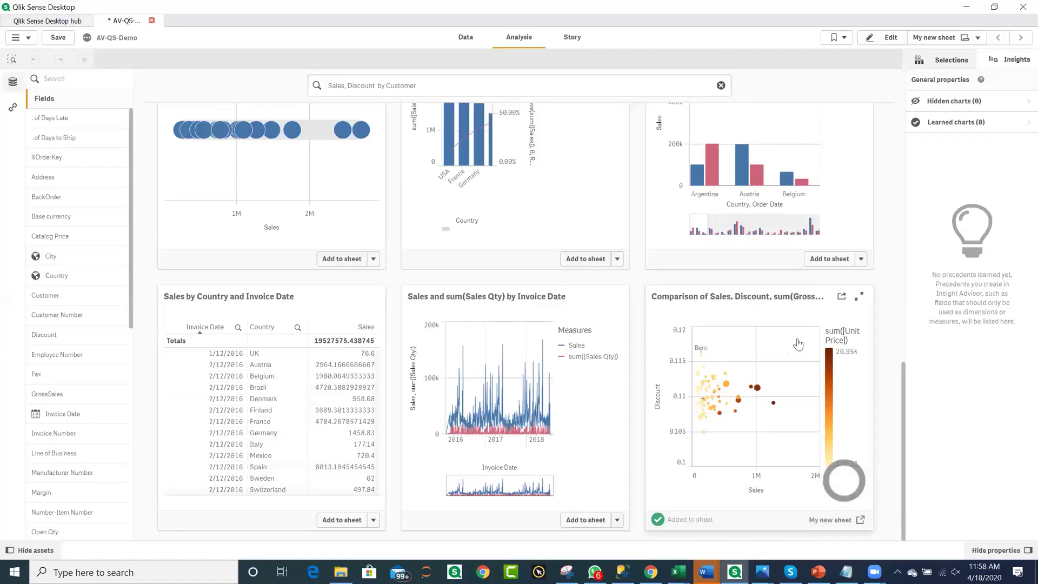
- Add the generated Sales by Country and City bar chart to My new sheet
left_click_drag(904, 412, 894, 329)
scroll(793, 368, "up", 2)
scroll(793, 368, "up", 2)
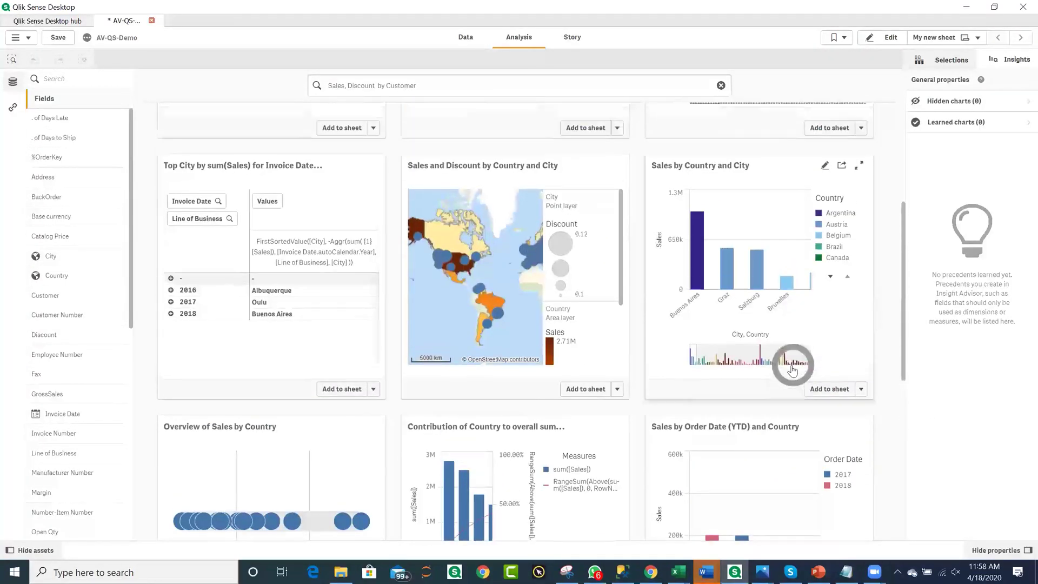
scroll(793, 368, "up", 1)
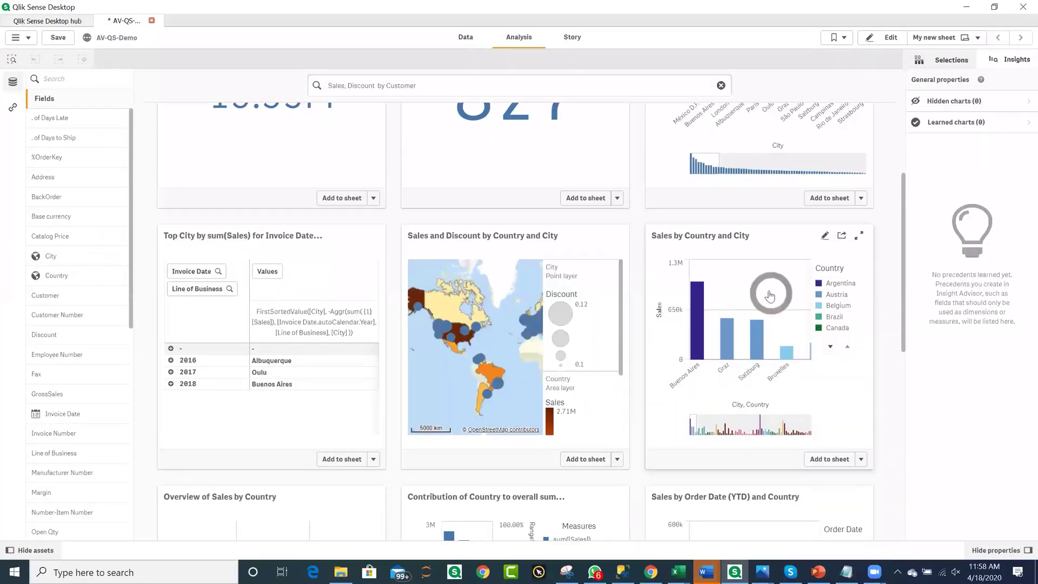
left_click(860, 459)
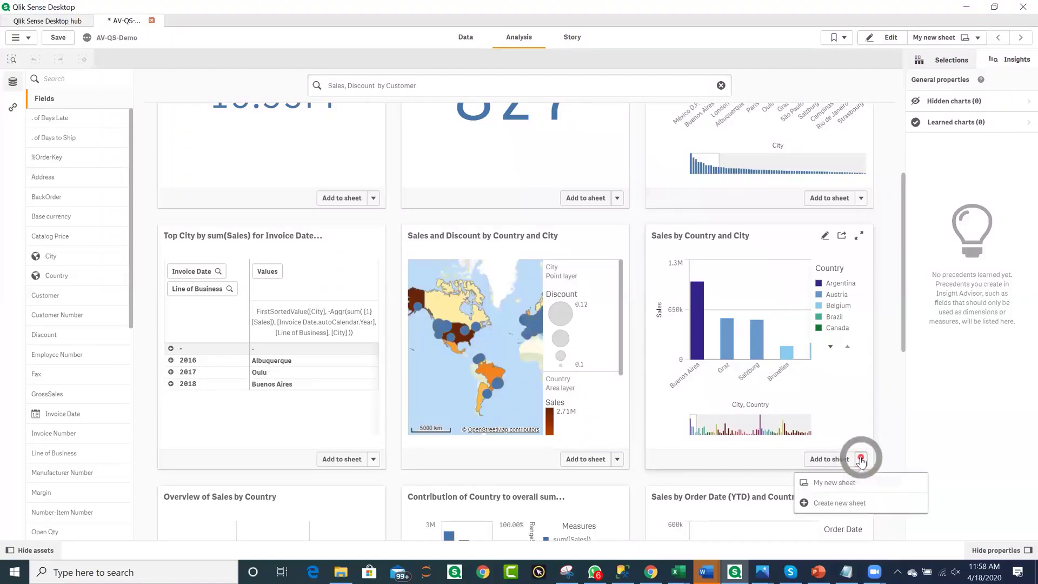
left_click(847, 484)
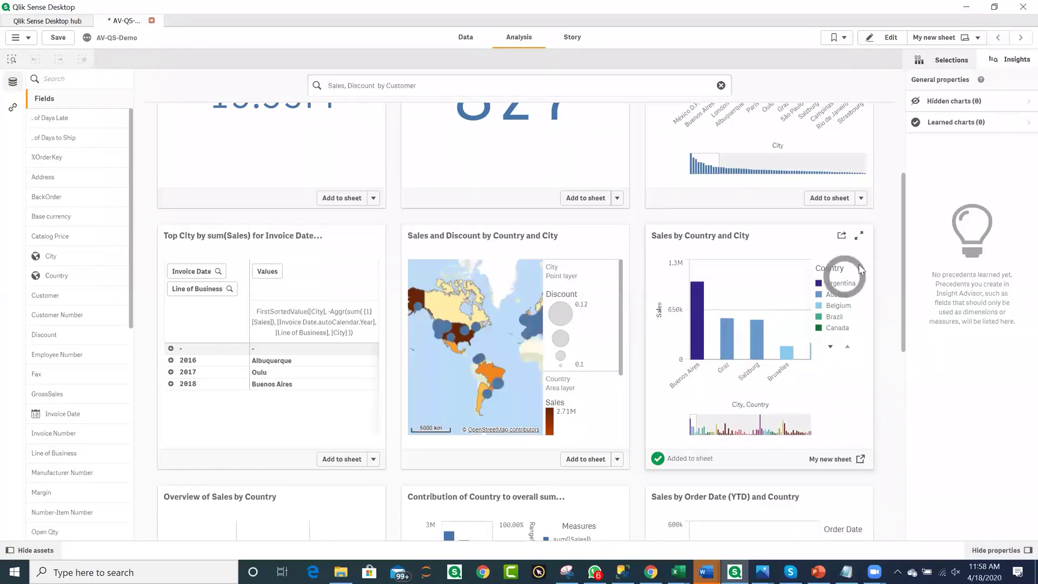
- Add the countDistinct(Products.Item Desc) and Sales KPIs to My new sheet
left_click_drag(904, 281, 904, 220)
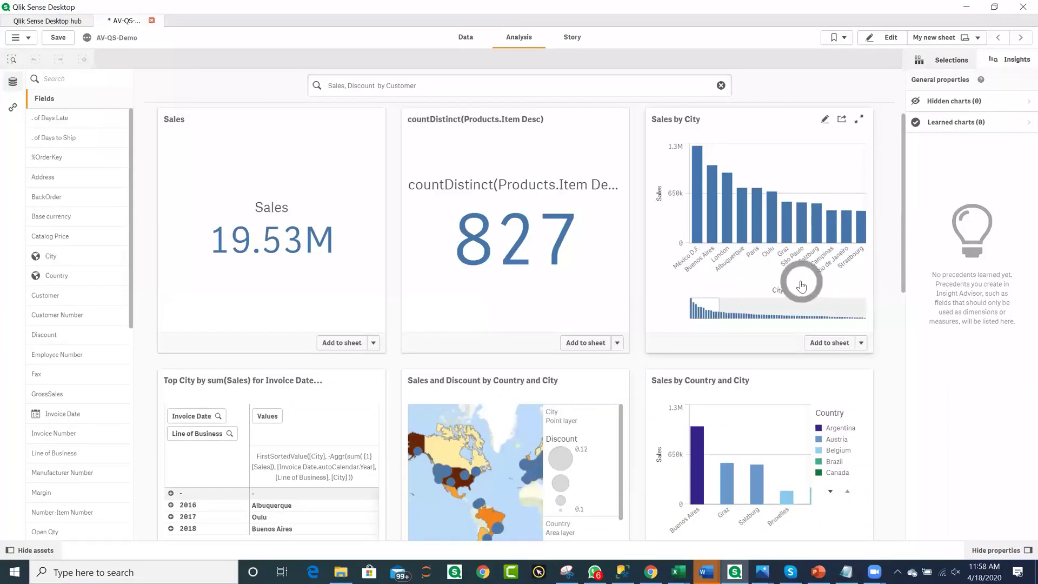
left_click(617, 346)
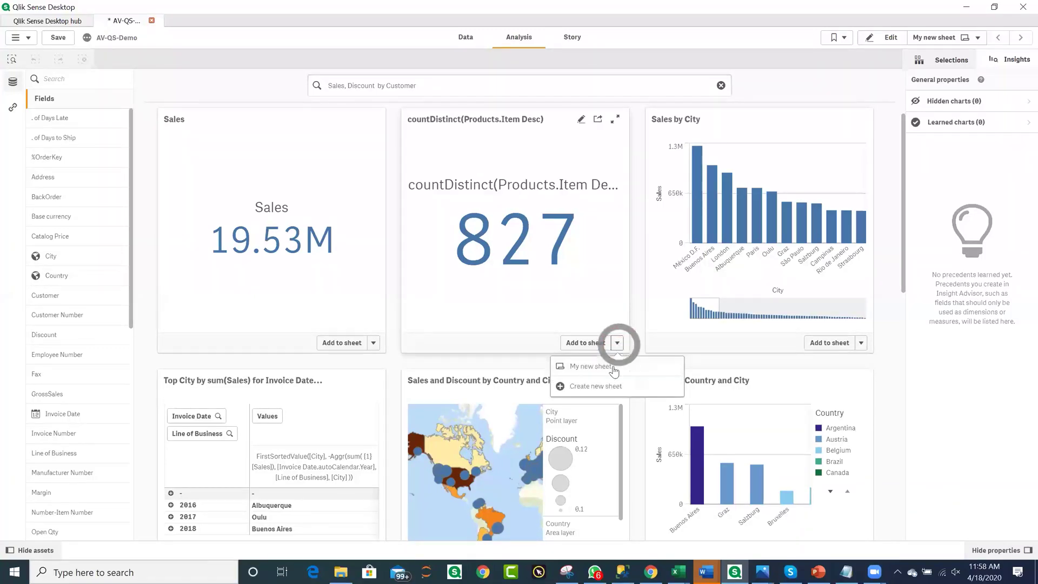
left_click(614, 366)
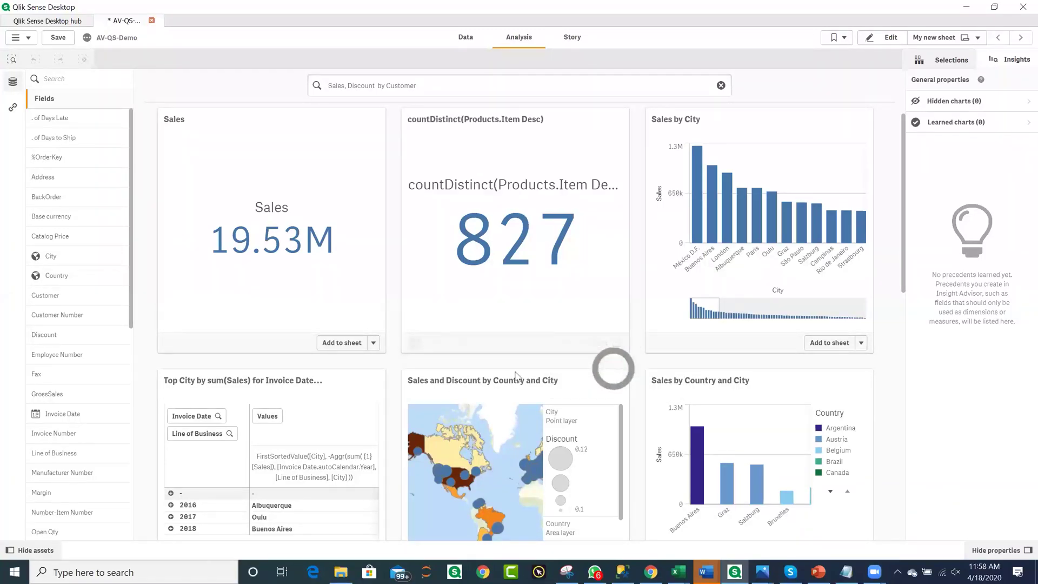
left_click(374, 346)
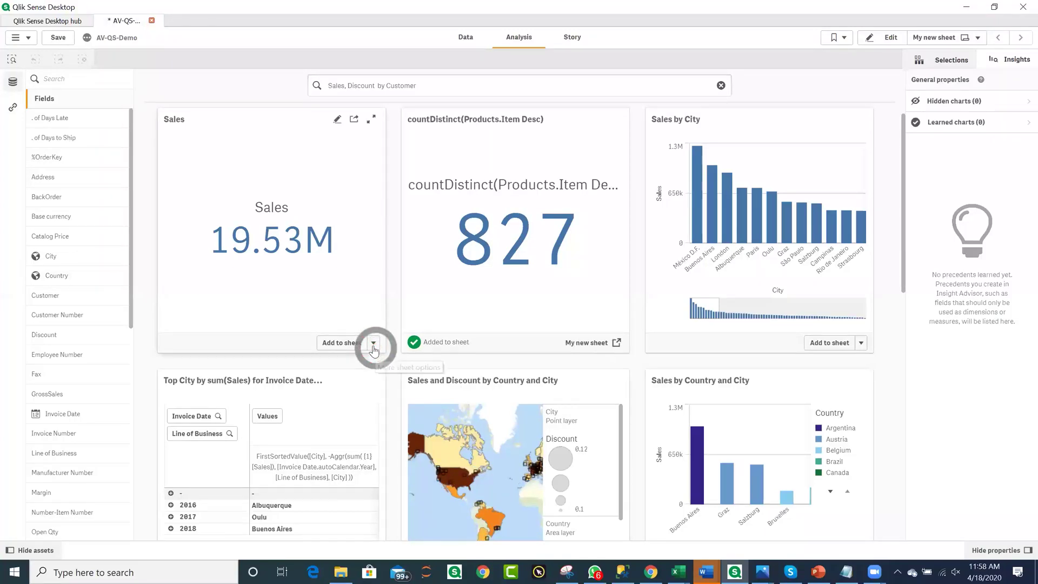
left_click(383, 366)
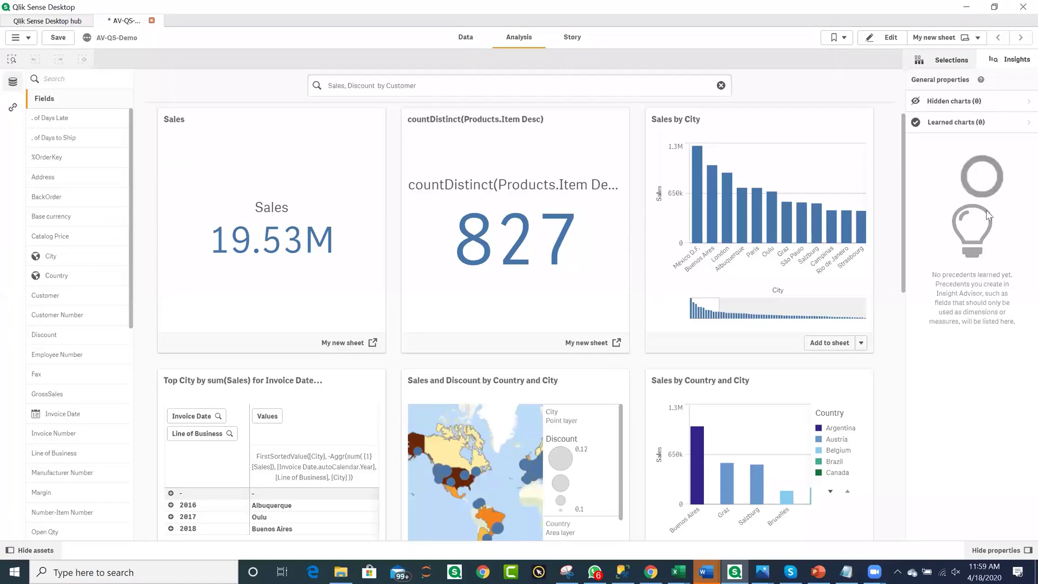
- View the app's selections overview, return to My new sheet and open the sheet for editing
left_click(944, 59)
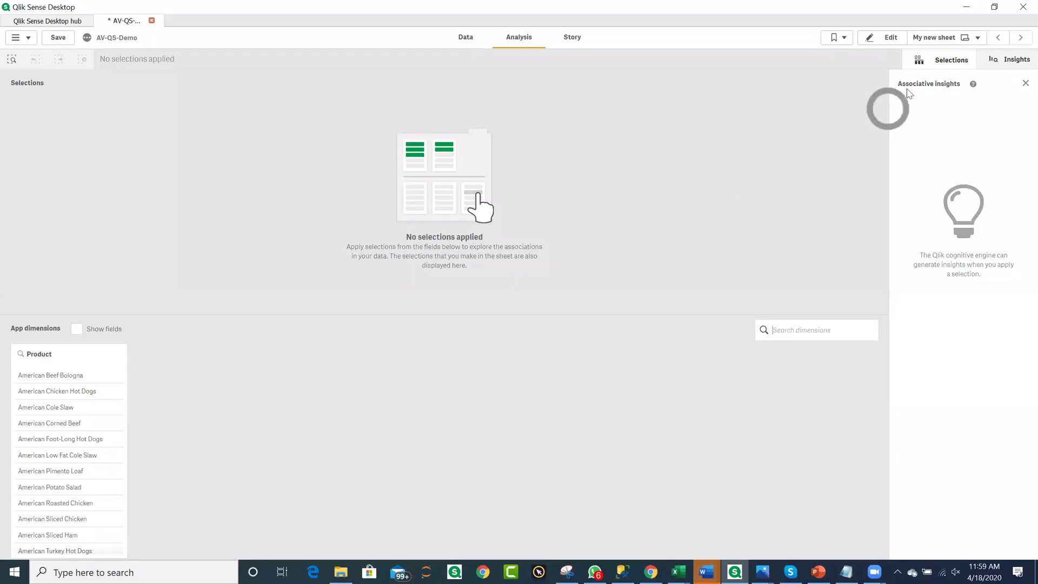
left_click(922, 60)
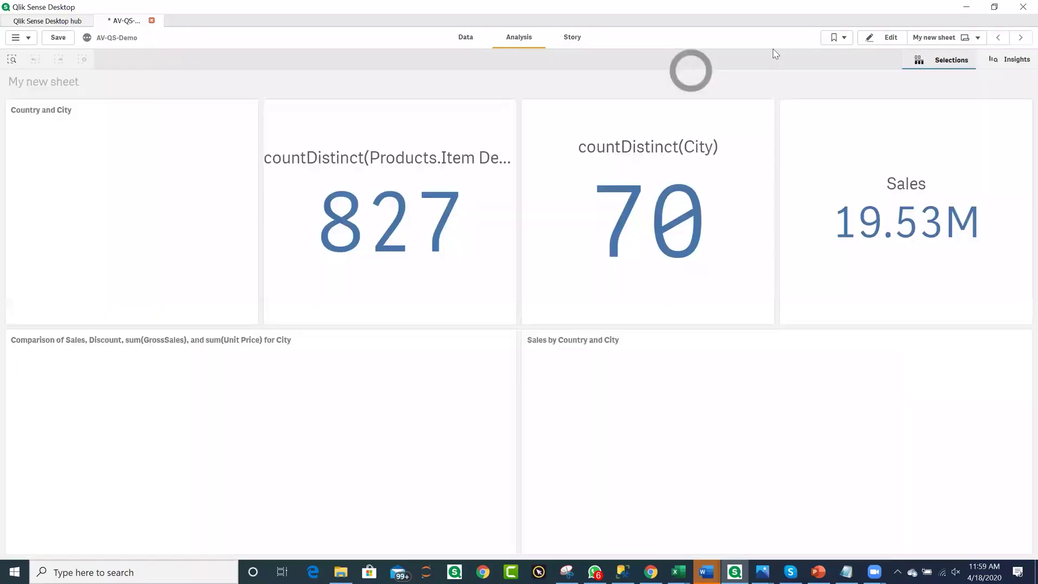
left_click(882, 38)
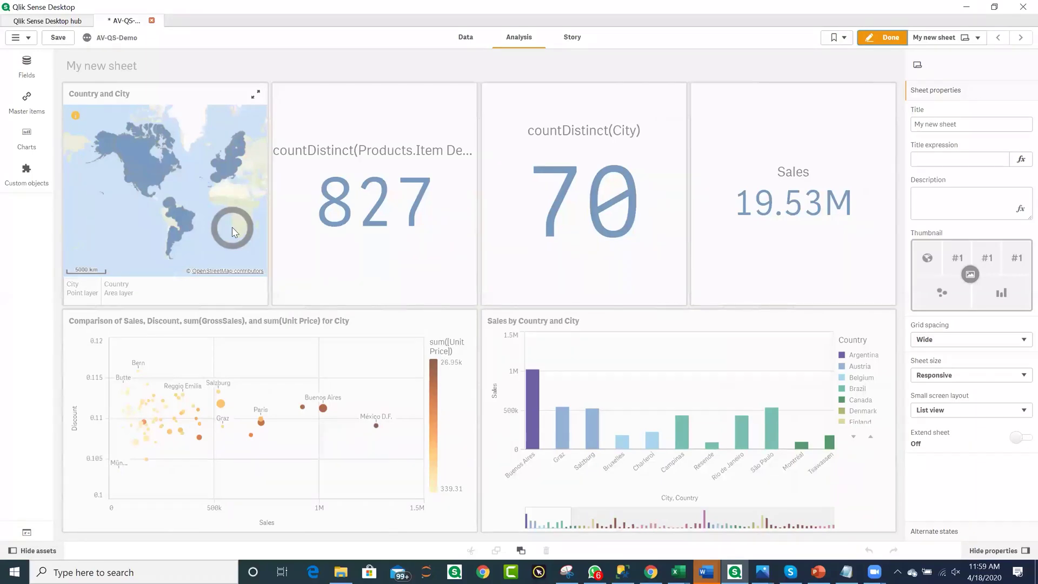
- Shrink the Country and City map to its lower half and make the countDistinct(Products.Item Desc) KPI a compact tile in the top row
left_click(254, 93)
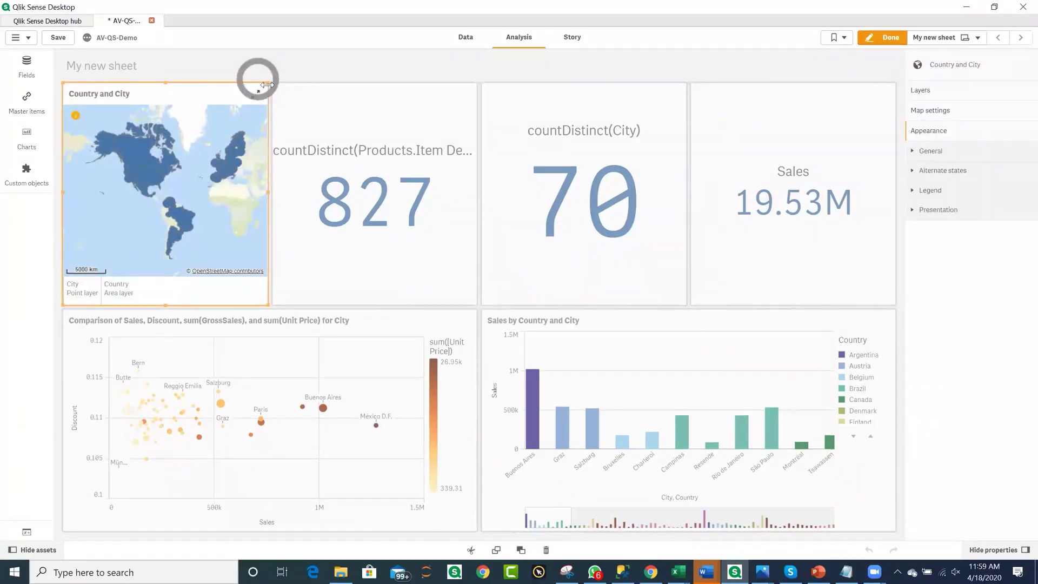
left_click_drag(258, 82, 240, 194)
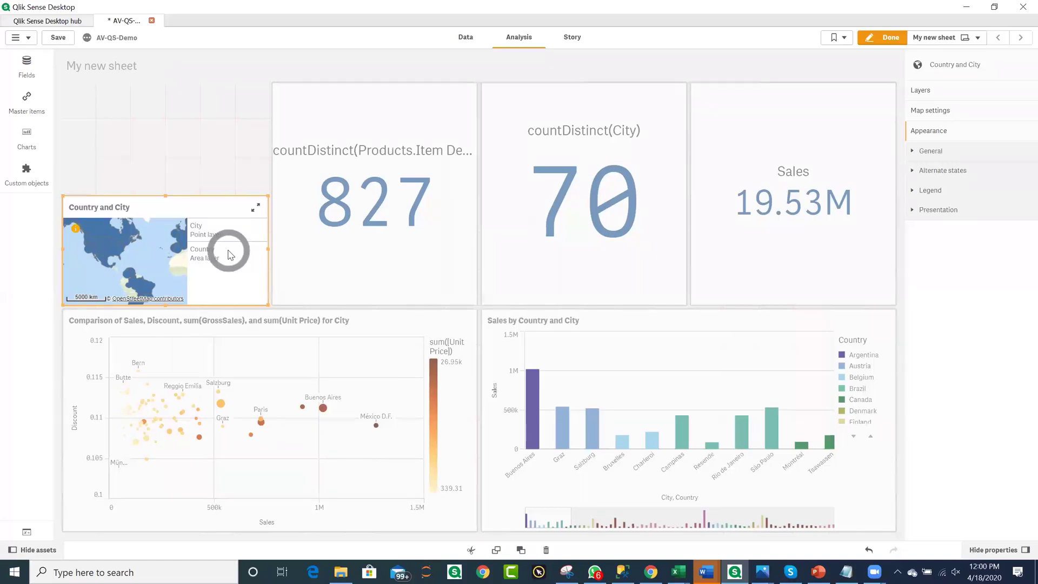
left_click(362, 271)
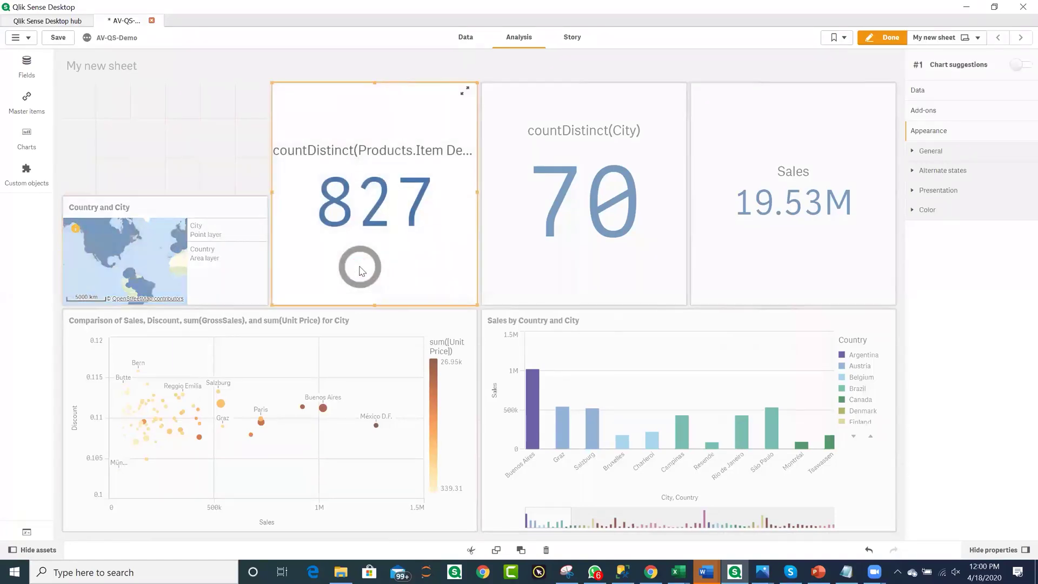
left_click(270, 288)
mouse_move(271, 262)
left_mouse_down()
mouse_move(292, 185)
mouse_move(284, 171)
mouse_move(295, 174)
left_mouse_up()
left_click(617, 69)
left_click_drag(474, 192, 215, 79)
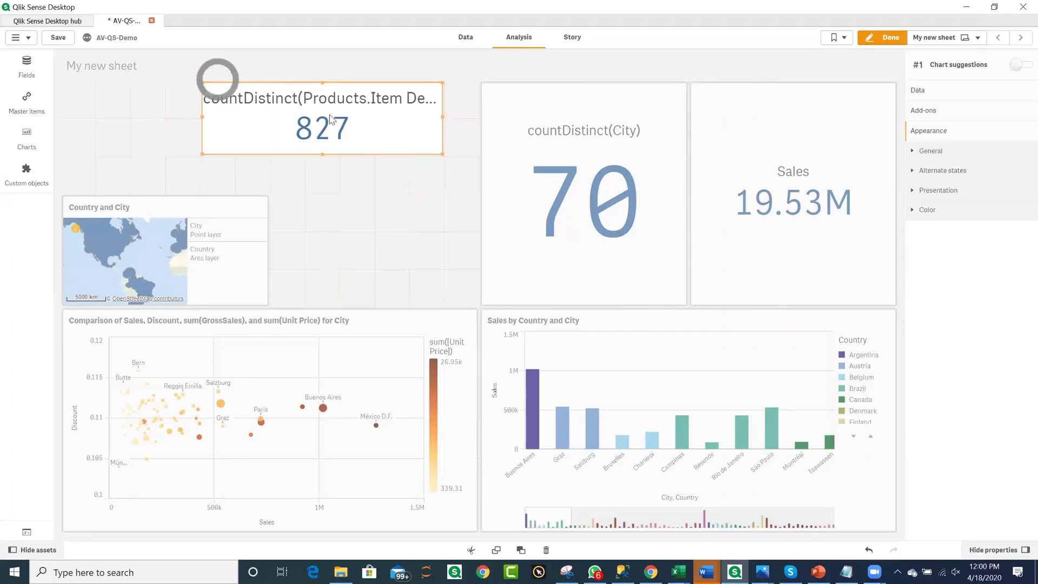
left_click(442, 82)
left_click_drag(417, 81, 346, 80)
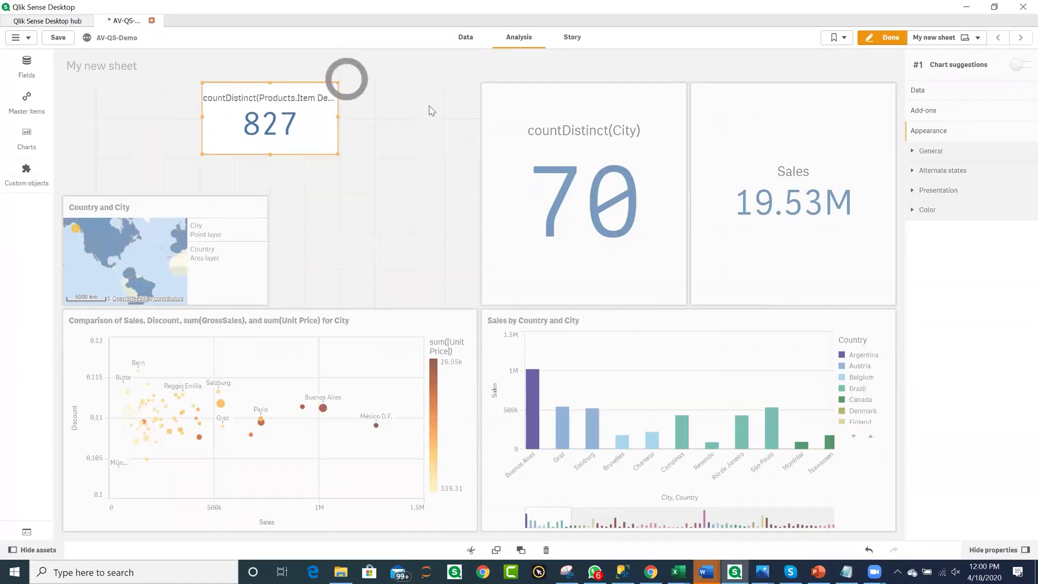
- Set the sheet's grid spacing to Medium
left_click(374, 198)
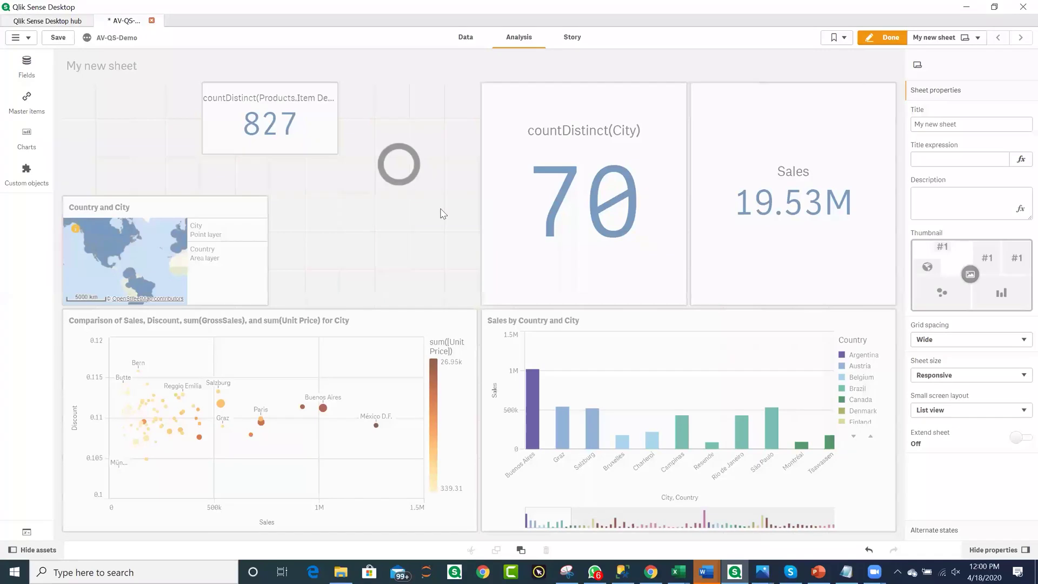
left_click(941, 340)
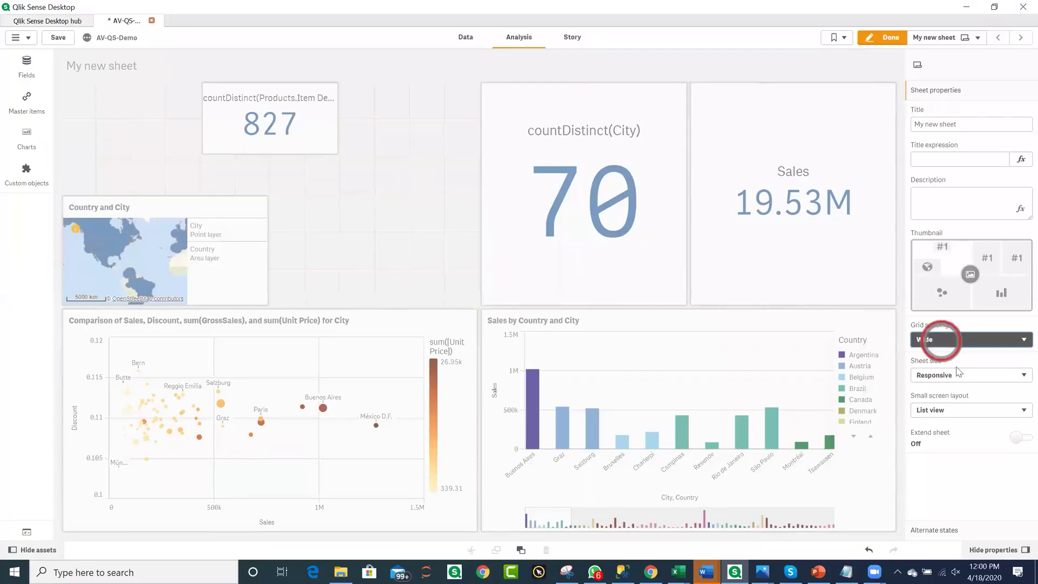
left_click(951, 356)
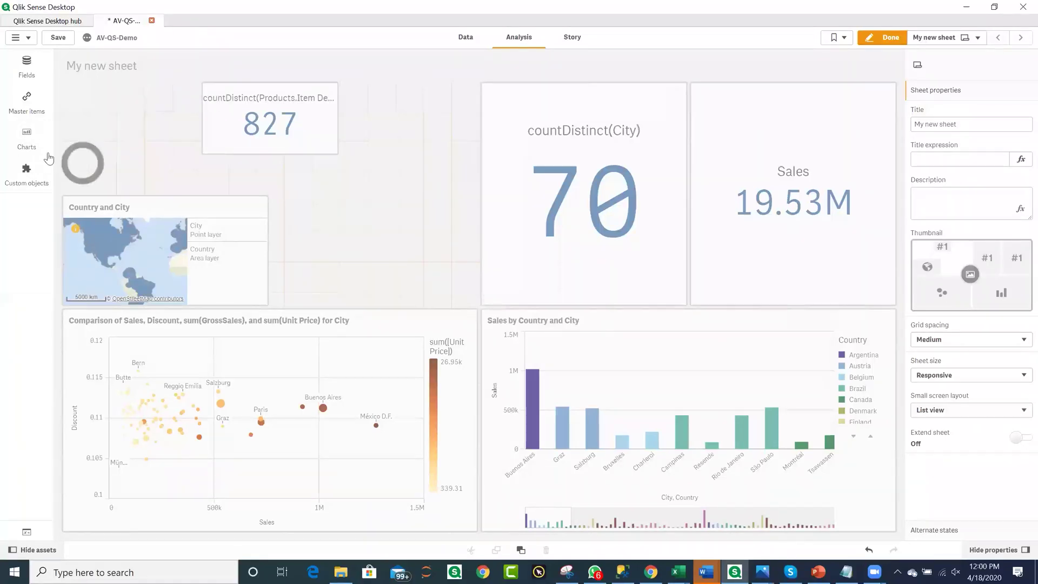
- Add a Text & image object above the map and size it to fill the space beside the item-description KPI
left_click(31, 144)
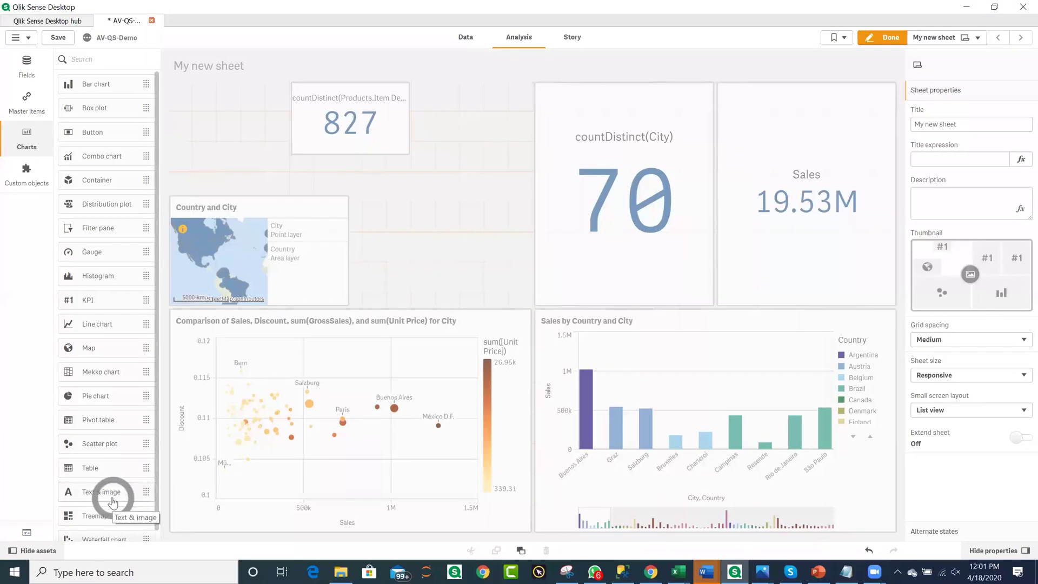
left_click_drag(113, 491, 220, 145)
left_click_drag(267, 170, 287, 156)
left_click(224, 123)
- Give the Text & image object the background image products-1.png from the default media library, with sizing set to Always fit
left_click(985, 193)
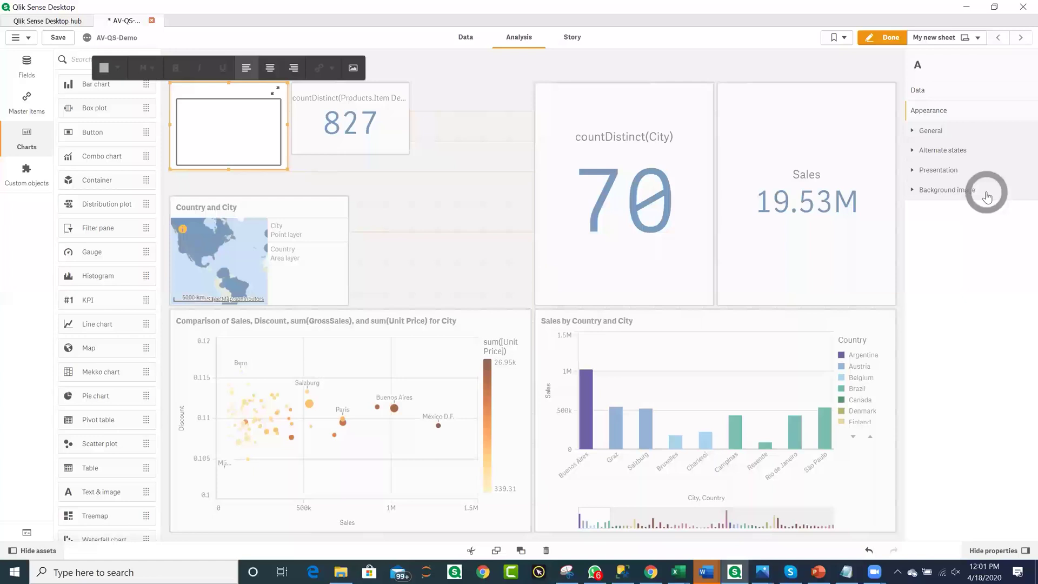
left_click(947, 190)
left_click(1022, 215)
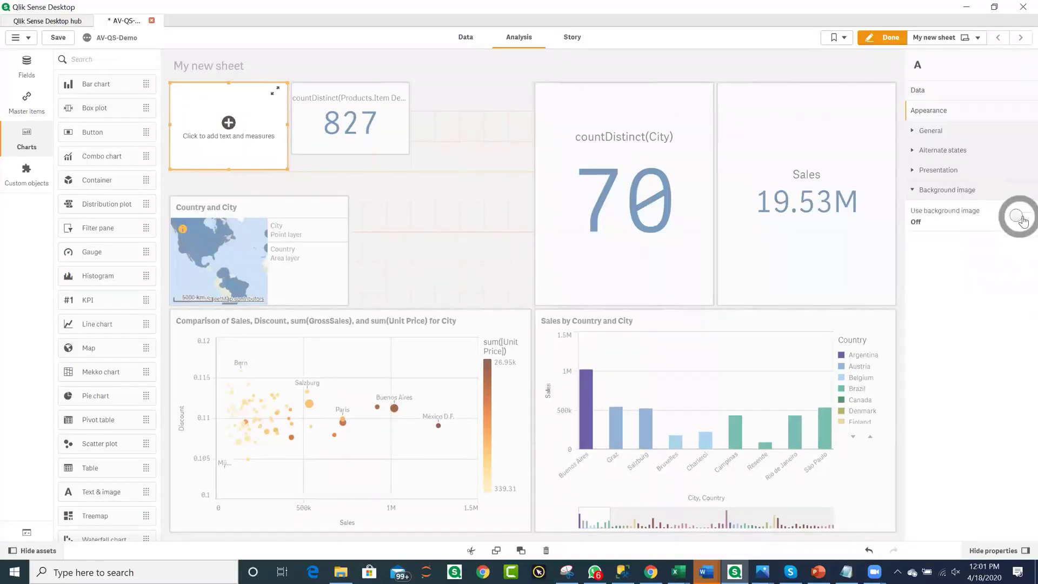
left_click(970, 278)
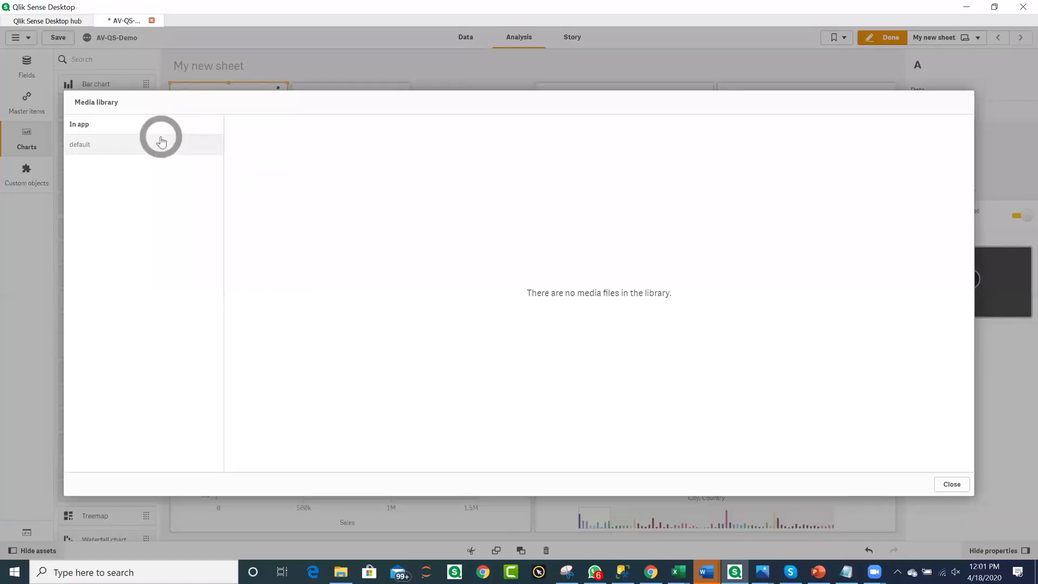
left_click(158, 129)
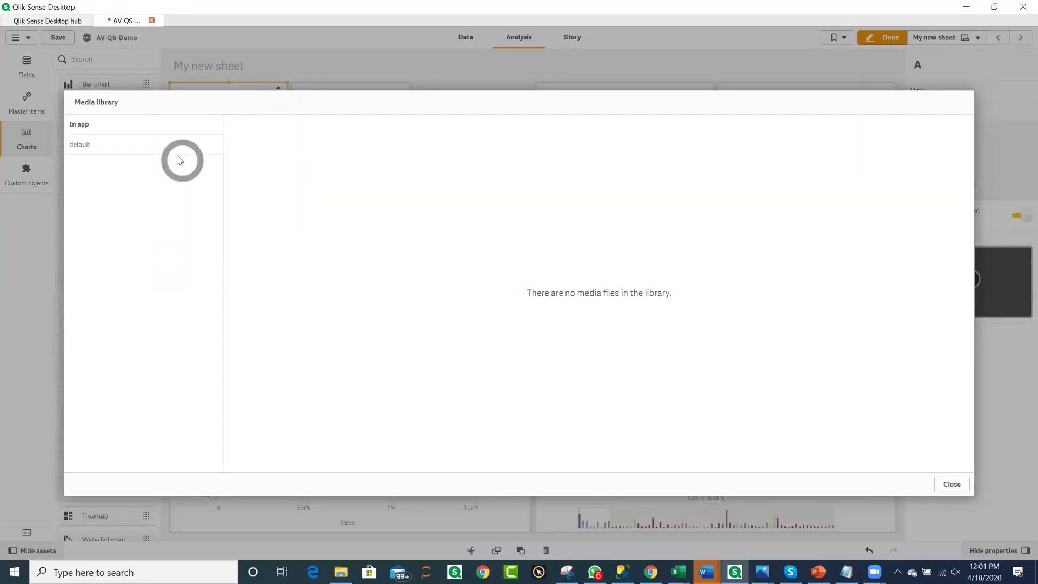
left_click(172, 145)
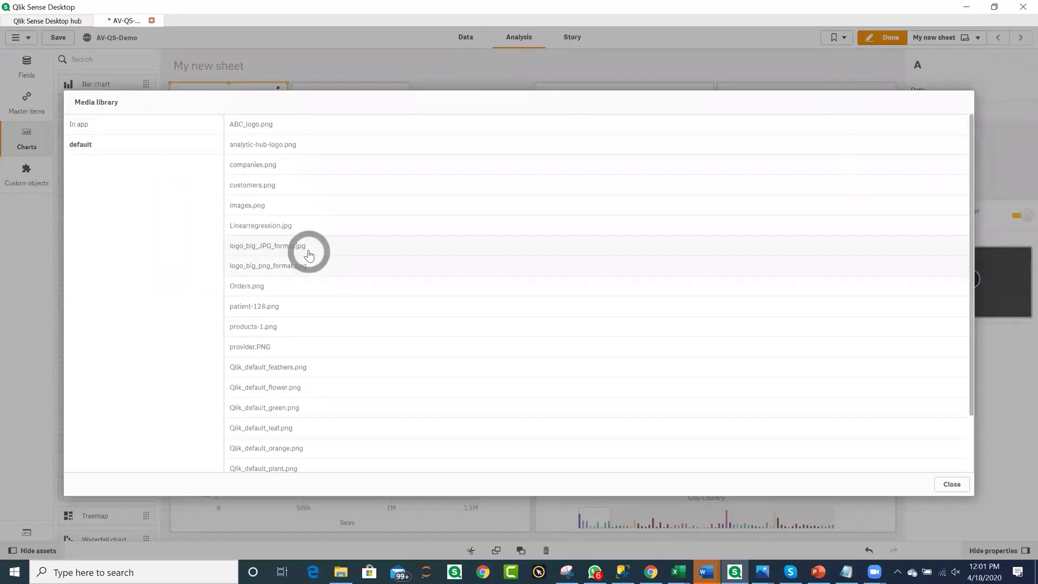
left_click_drag(308, 250, 323, 328)
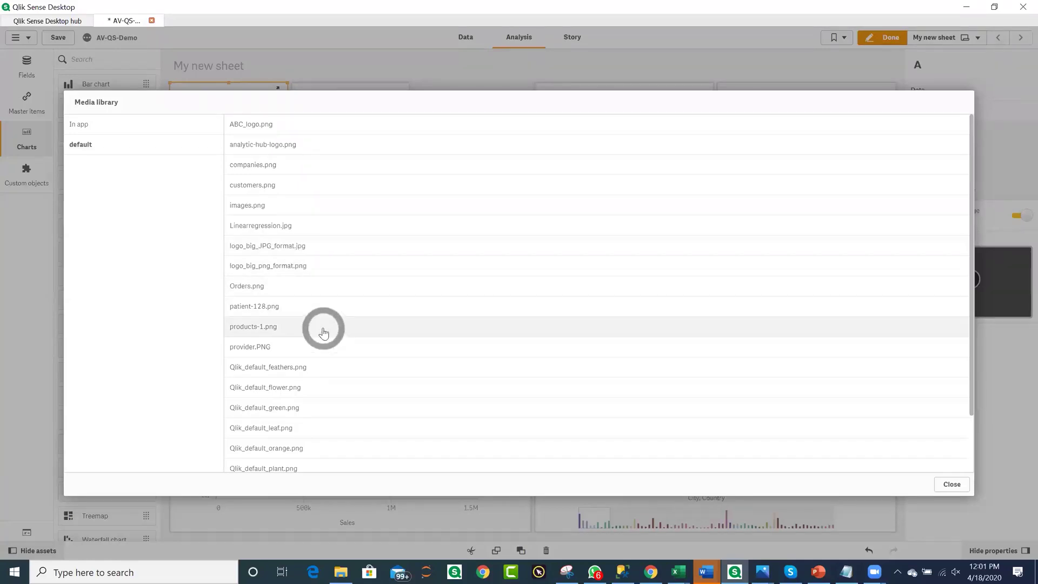
left_click(323, 326)
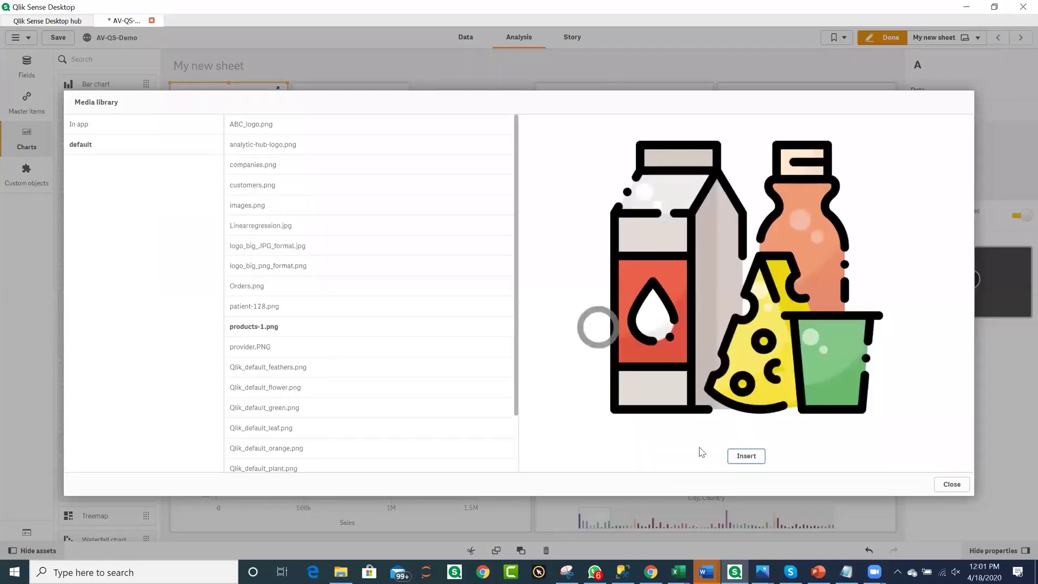
left_click(746, 455)
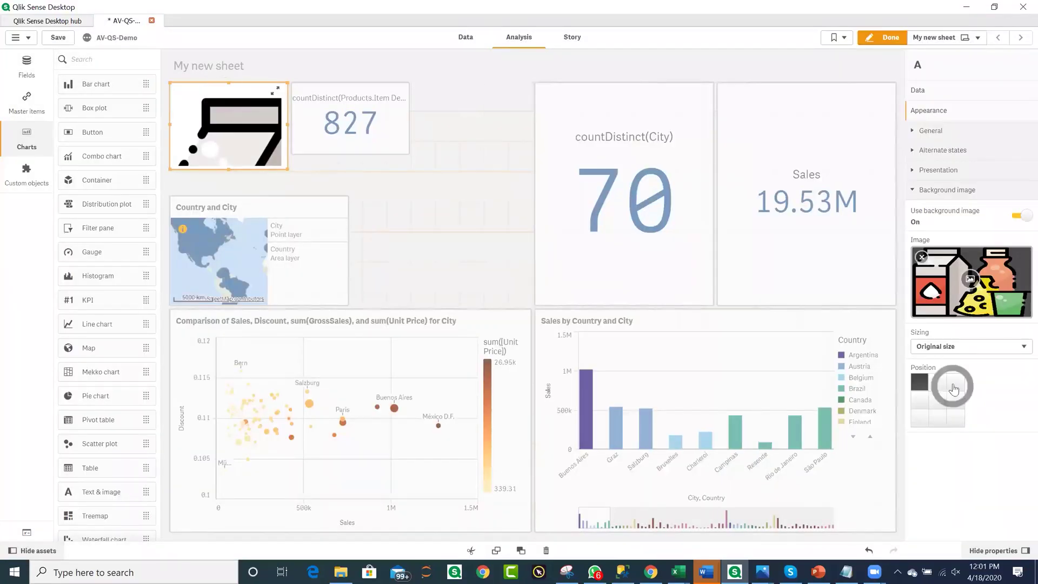
left_click(946, 346)
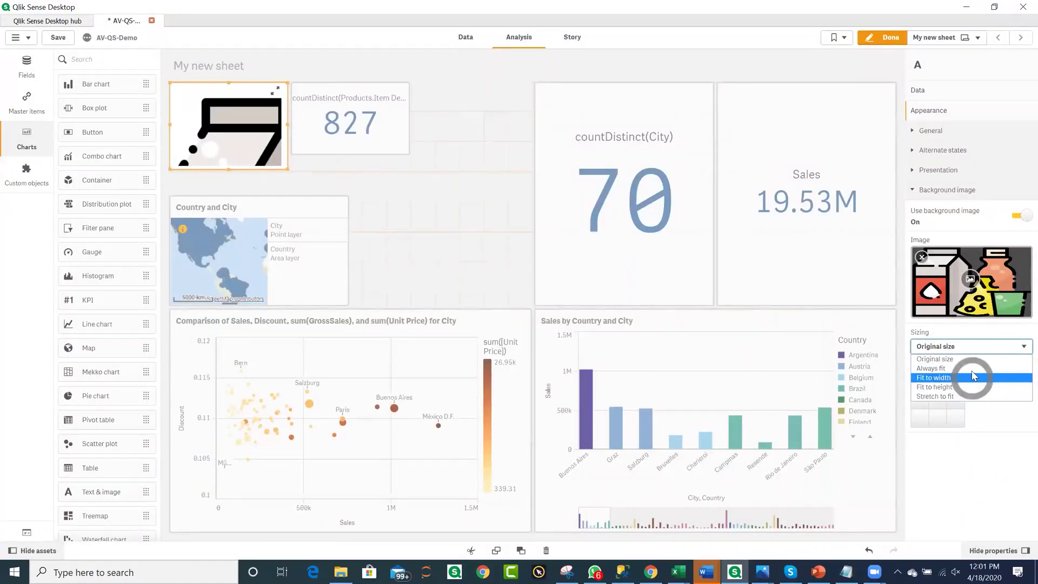
left_click(973, 369)
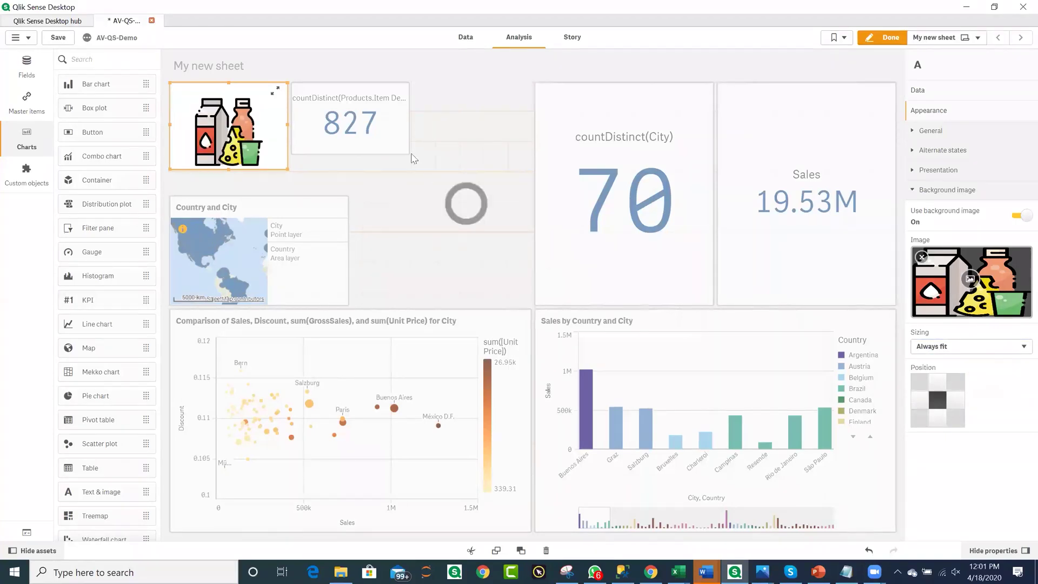
- Extend the item-description KPI to match the image tile's height and label its measure Products
left_click(400, 142)
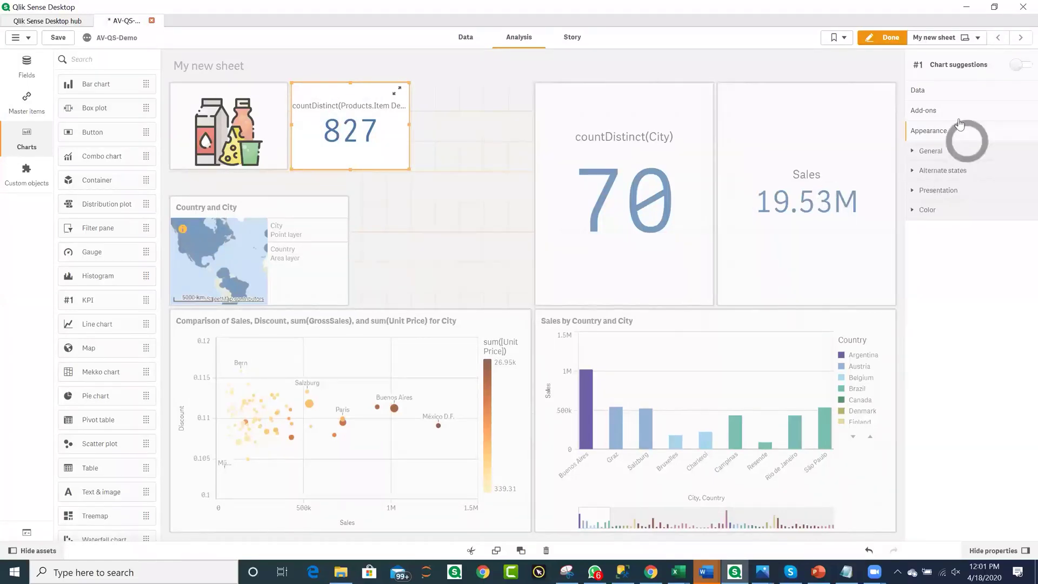
left_click(949, 87)
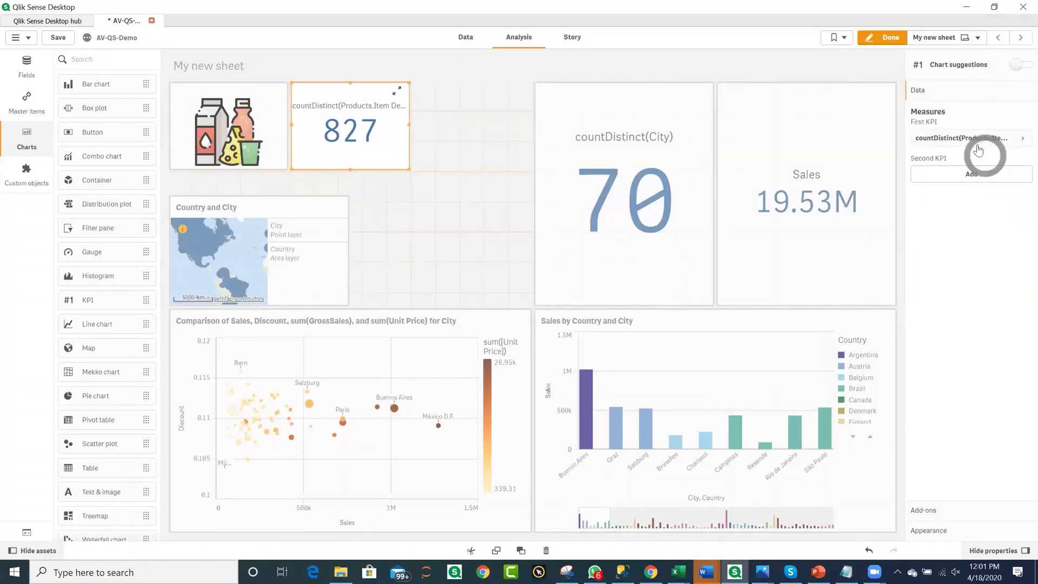
left_click(982, 138)
left_click_drag(920, 206, 1022, 212)
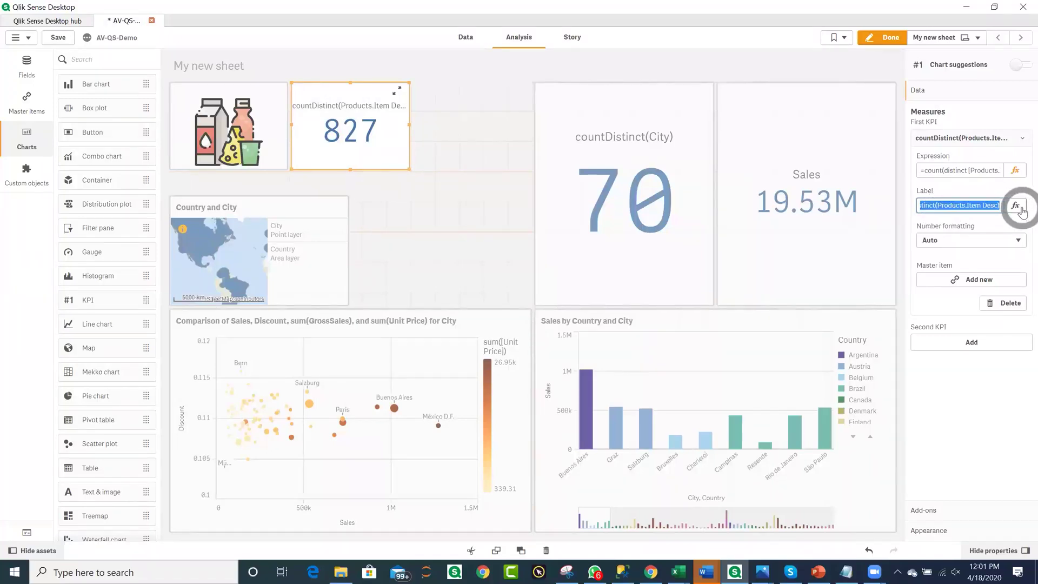
type("Products")
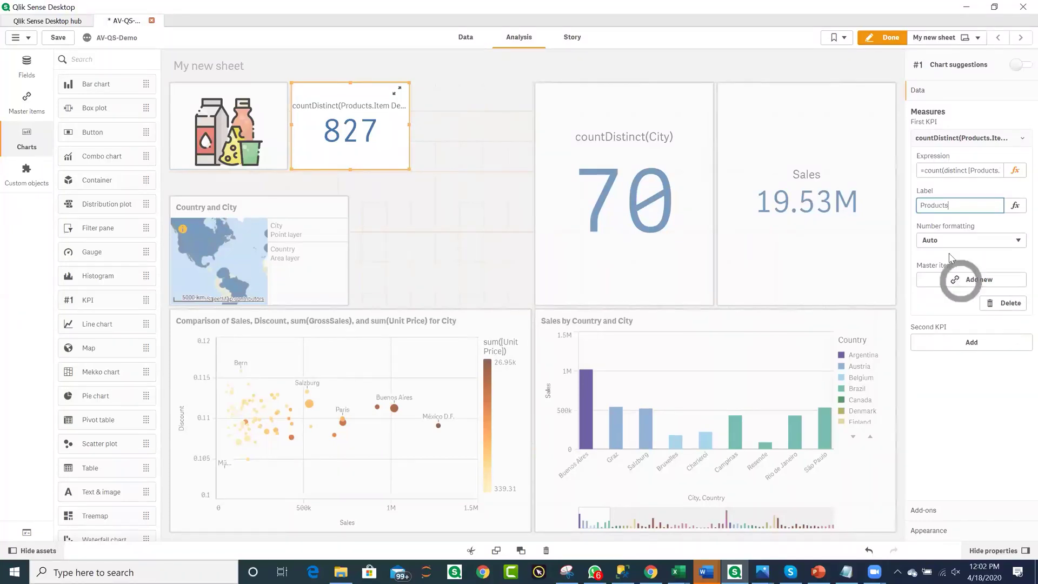
- Create a master measure named Products from the KPI's distinct item-description count expression
left_click(980, 281)
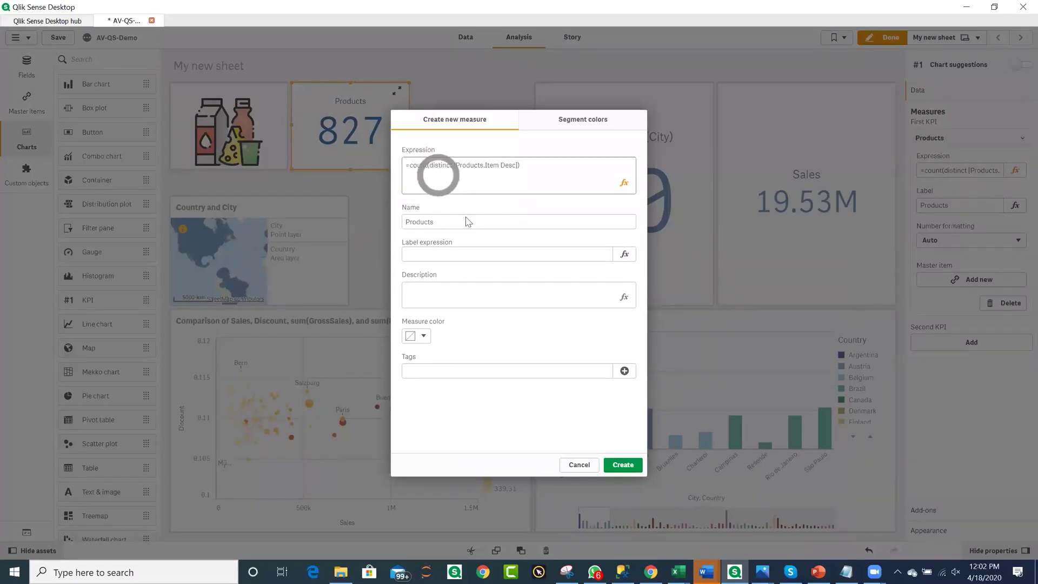
left_click(627, 466)
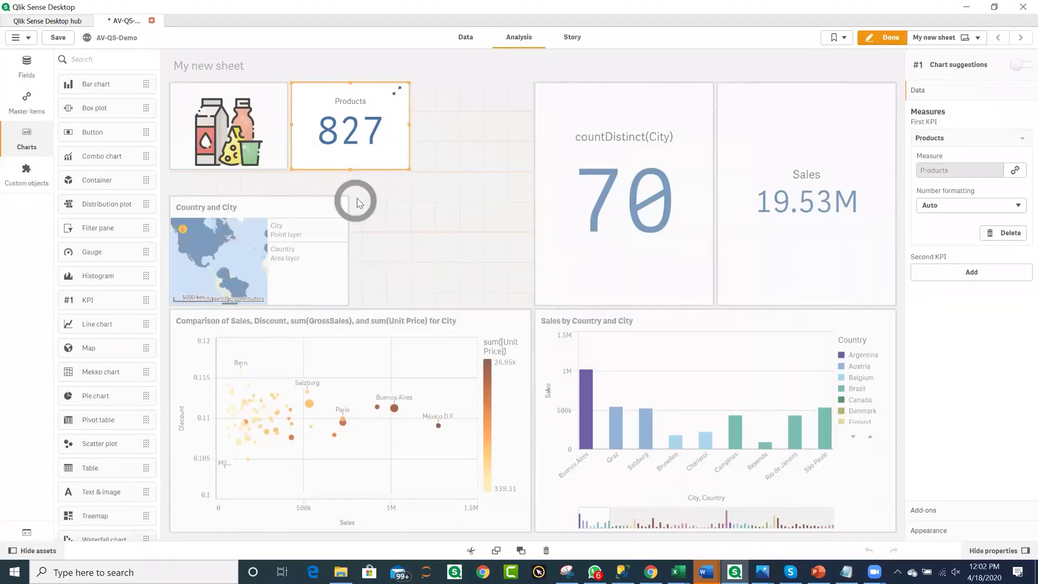
- Delete the countDistinct(City) KPI from the sheet
left_click(562, 138)
right_click(563, 140)
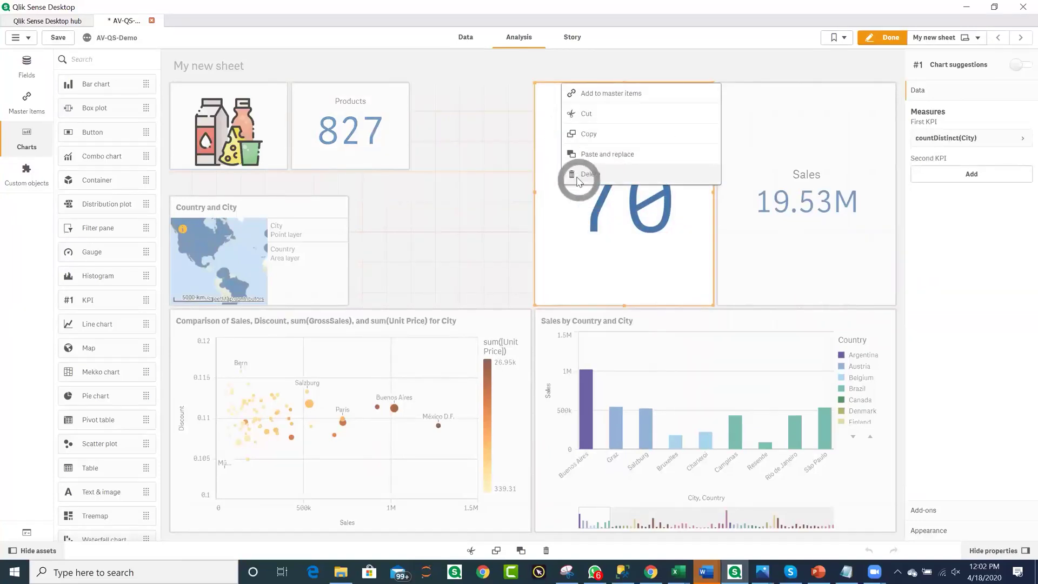
left_click(577, 175)
- Resize the Sales KPI to a compact tile in the top row, leaving a gap after the Products KPI
left_click(802, 285)
left_click_drag(721, 309, 493, 181)
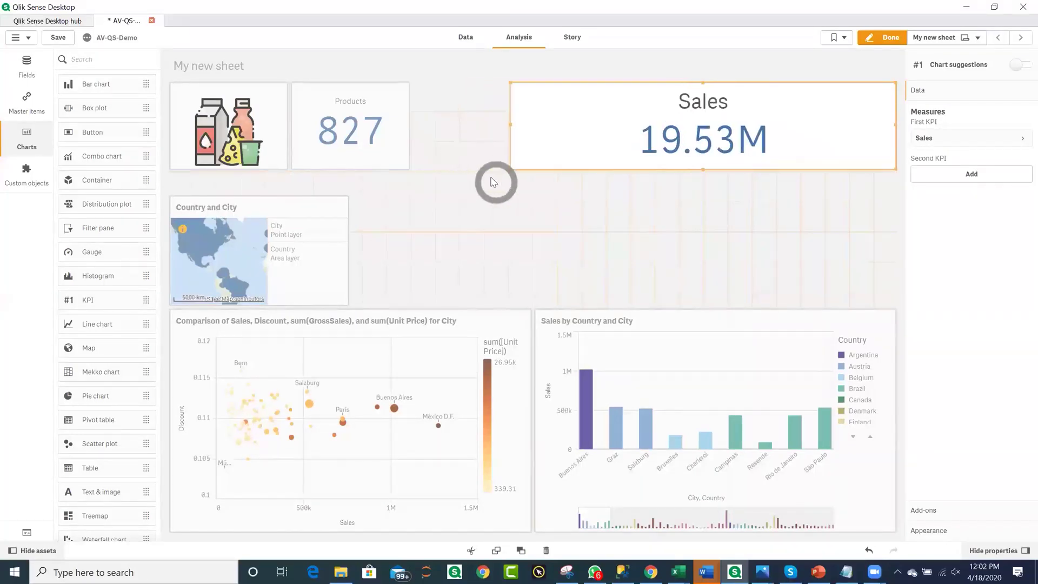
left_click_drag(893, 168, 661, 173)
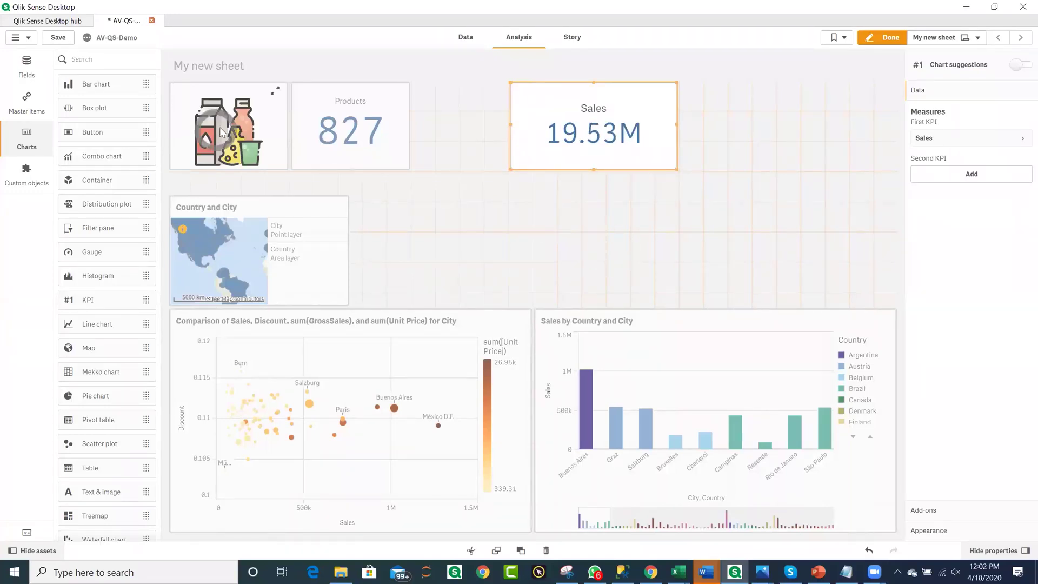
- Copy the product image tile into the gap between the Products and Sales KPIs and shorten it to the row's height
right_click(267, 140)
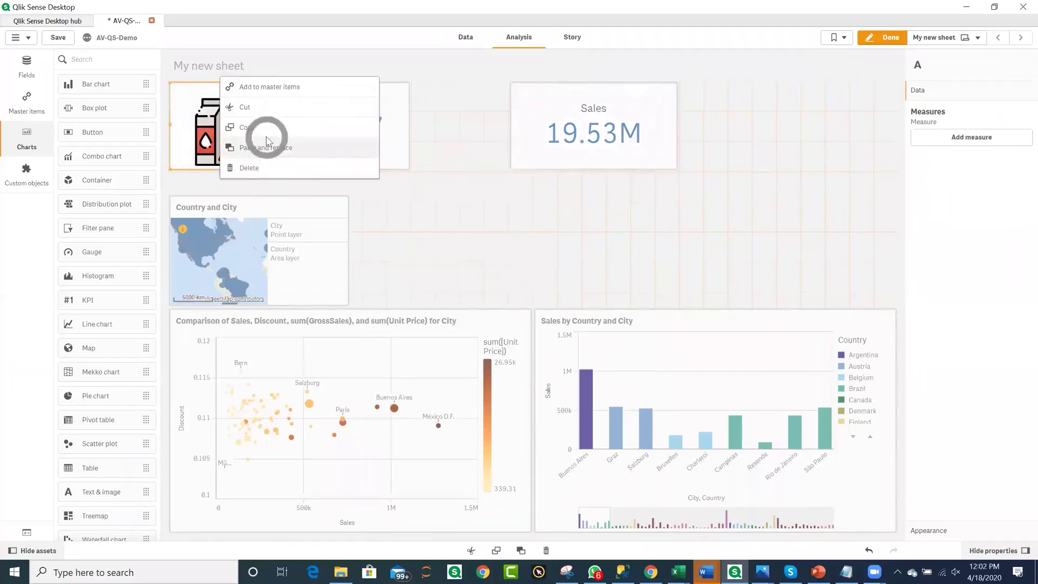
right_click(441, 126)
left_click(460, 123)
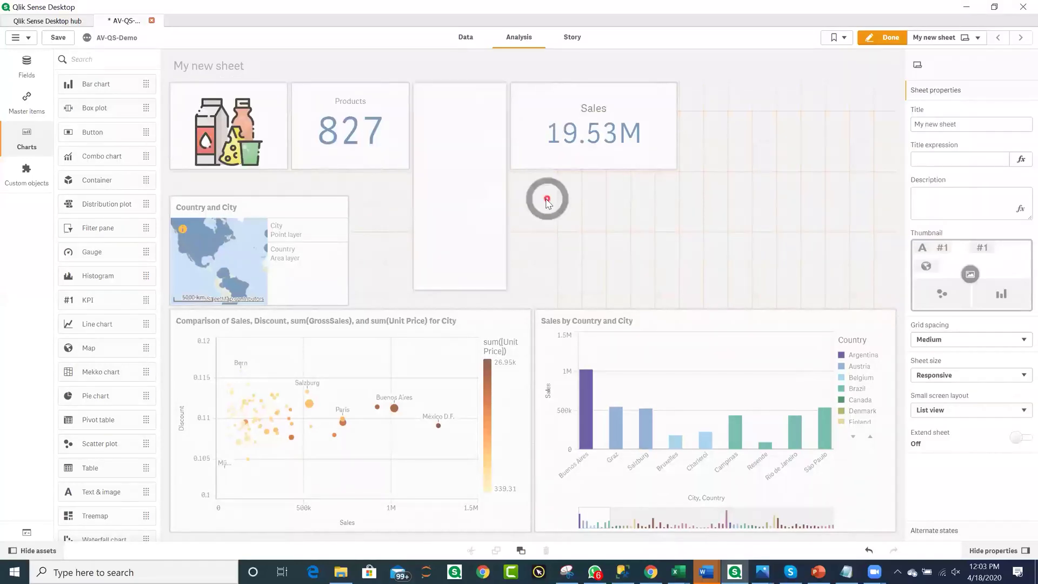
left_click_drag(506, 291, 514, 182)
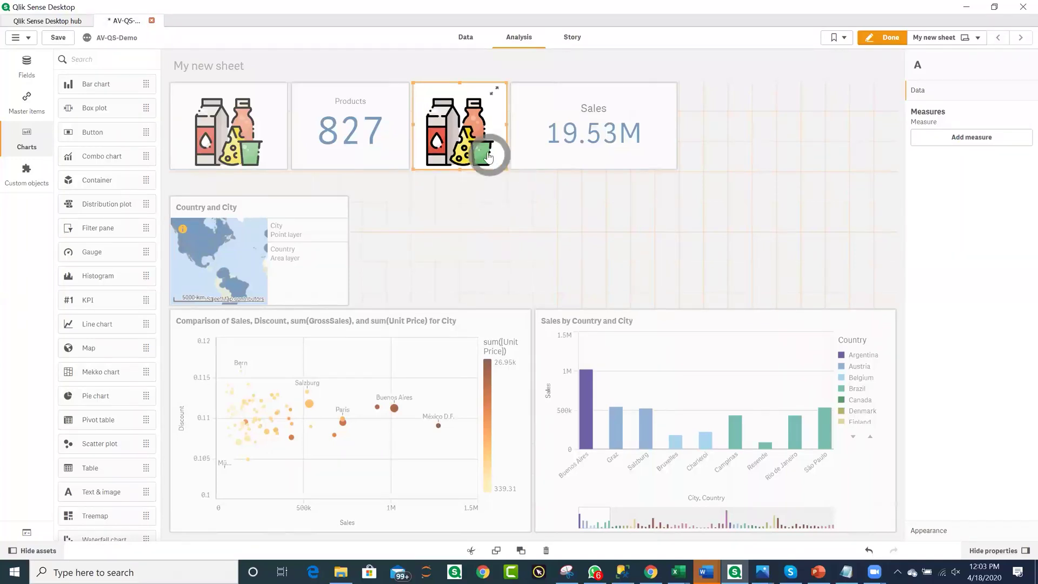
- Replace the copied tile's background image with Orders.png from the default media library
left_click(937, 568)
left_click(928, 531)
left_click(970, 280)
left_click(151, 154)
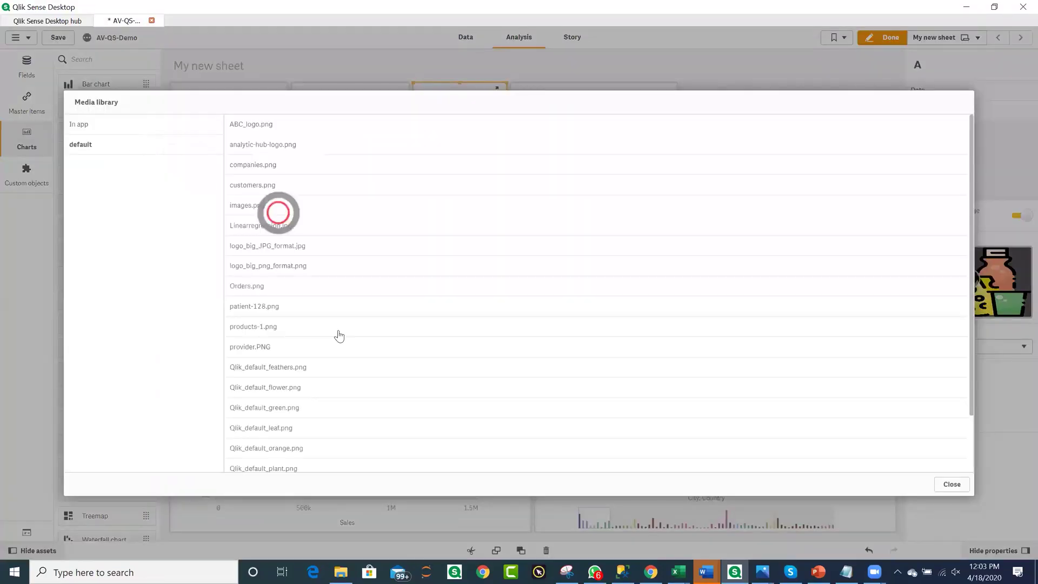
left_click(304, 287)
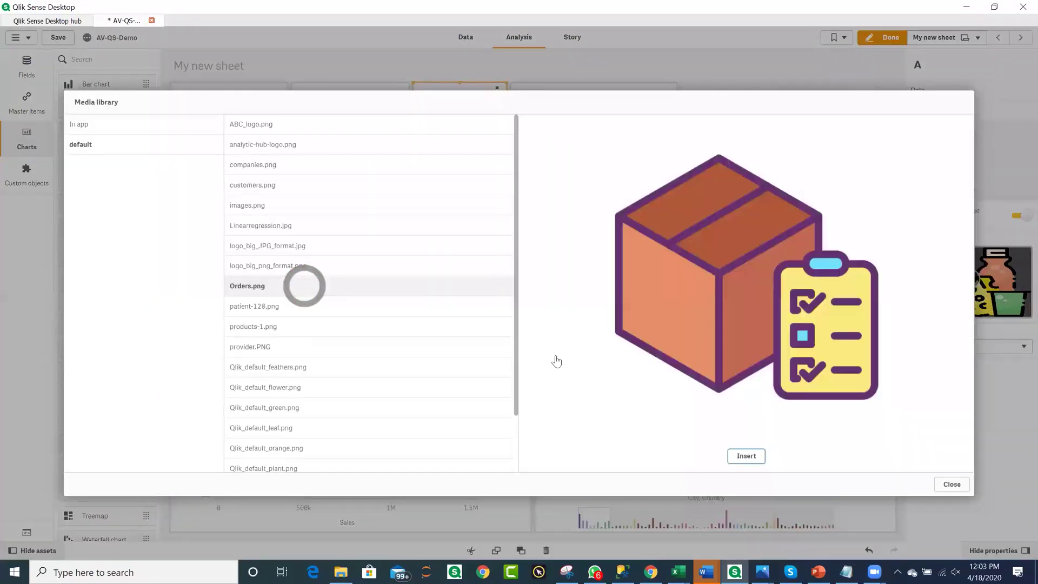
left_click(748, 456)
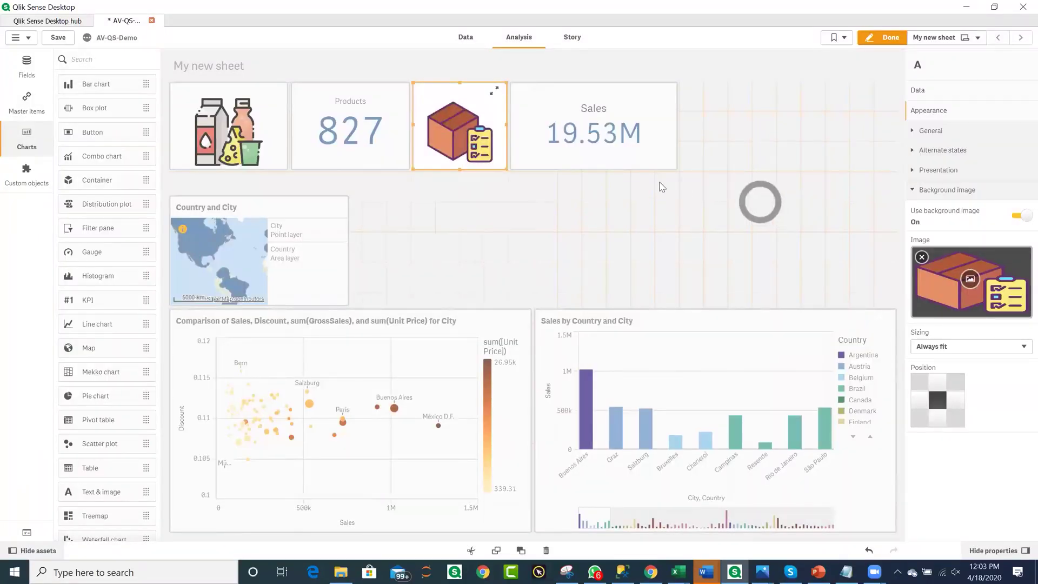
- Narrow the Sales KPI slightly, and copy the orders image tile beside it, sized to match the top row
left_click(673, 166)
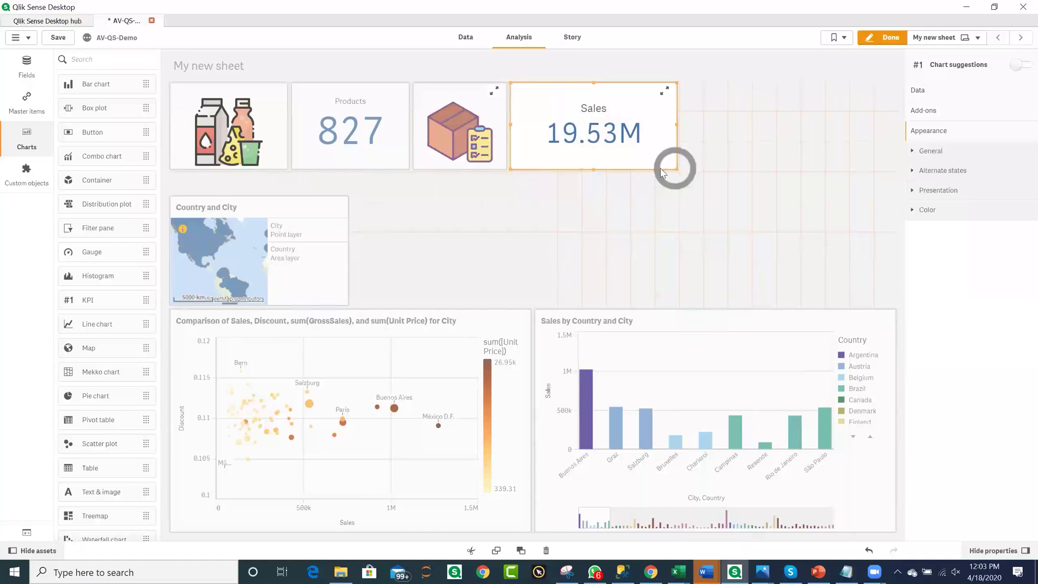
left_click_drag(674, 167, 662, 171)
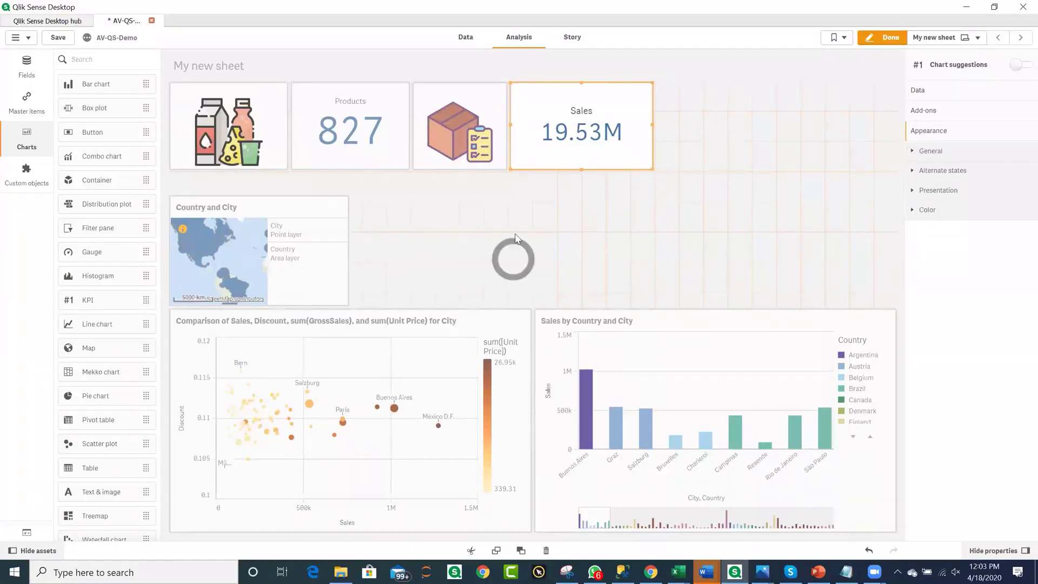
right_click(503, 146)
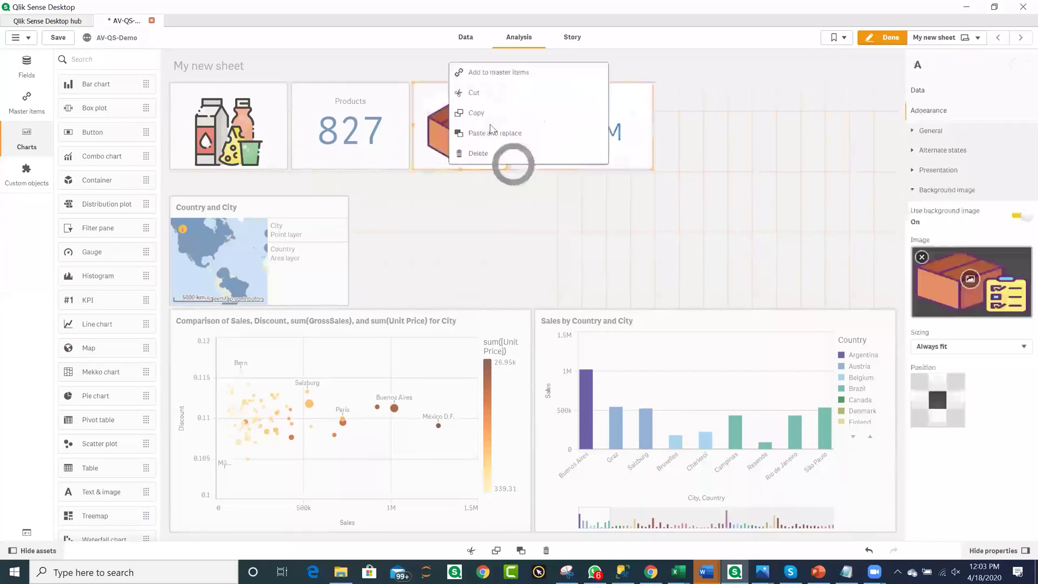
left_click(701, 145)
right_click(701, 145)
left_click(726, 143)
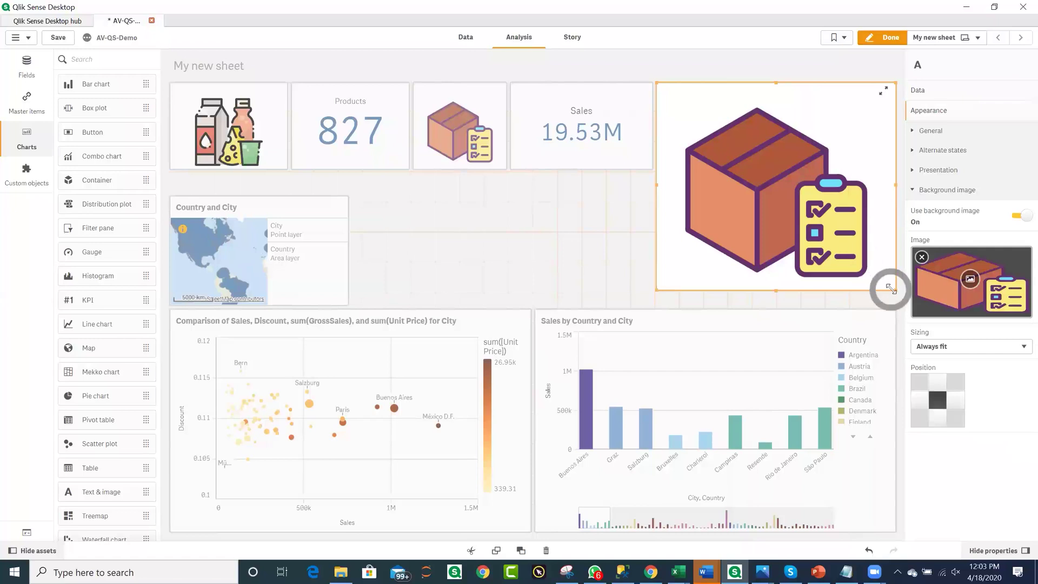
left_click_drag(756, 181, 747, 170)
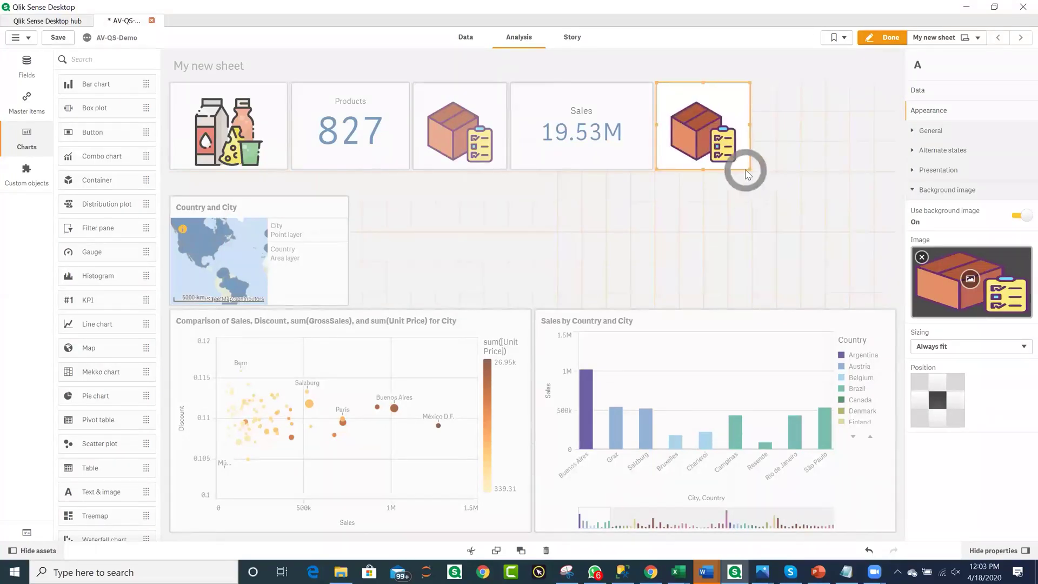
- Replace the newly copied tile's background image with companies.png from the default media library
left_click(970, 279)
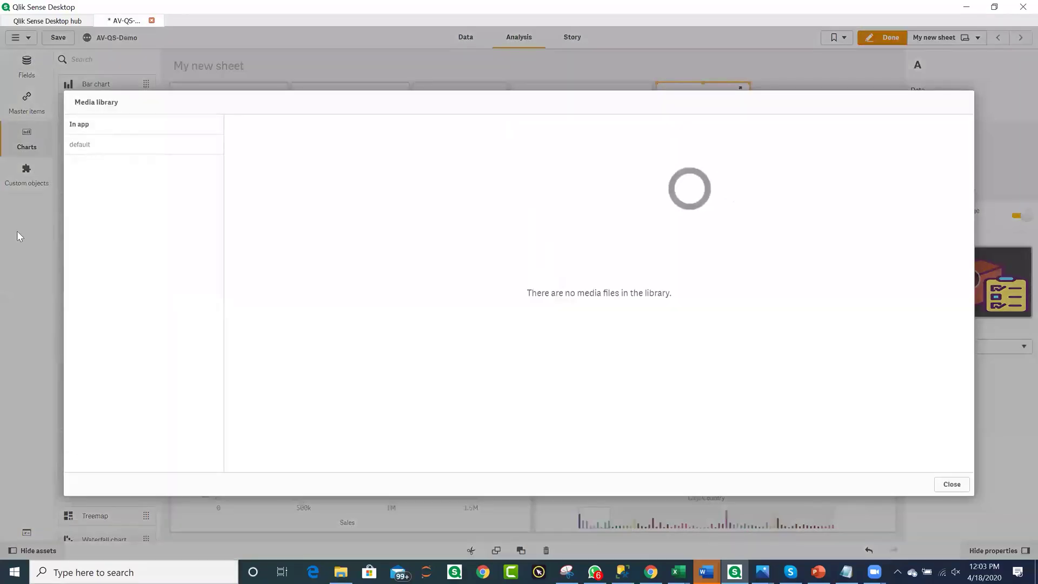
left_click(146, 142)
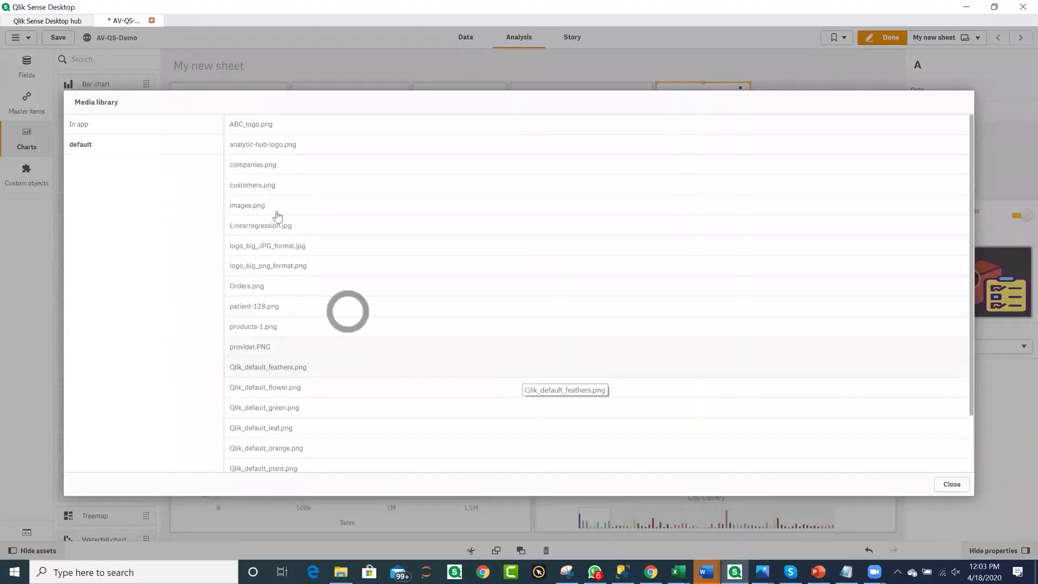
left_click(270, 172)
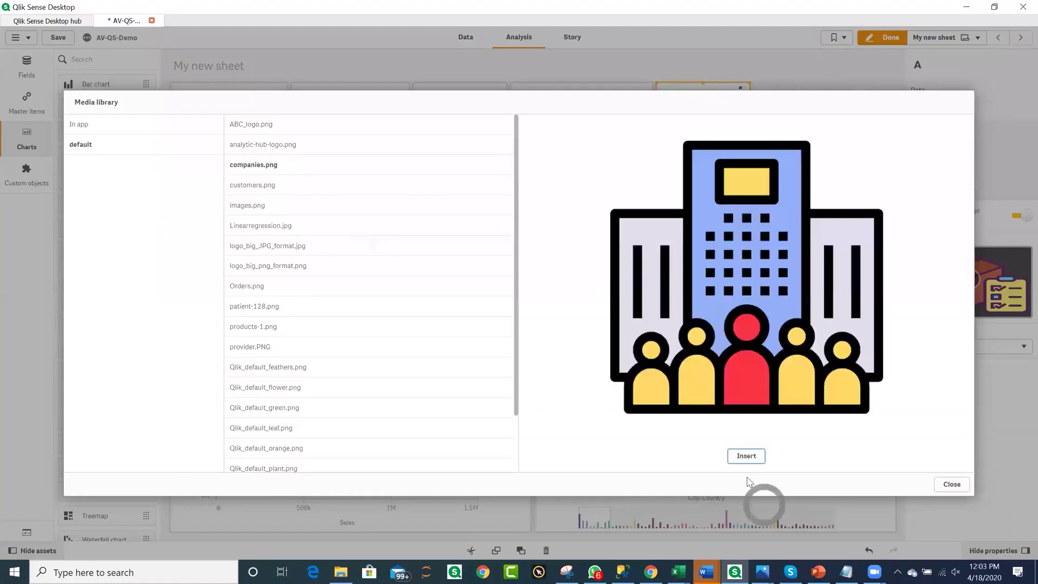
left_click(746, 456)
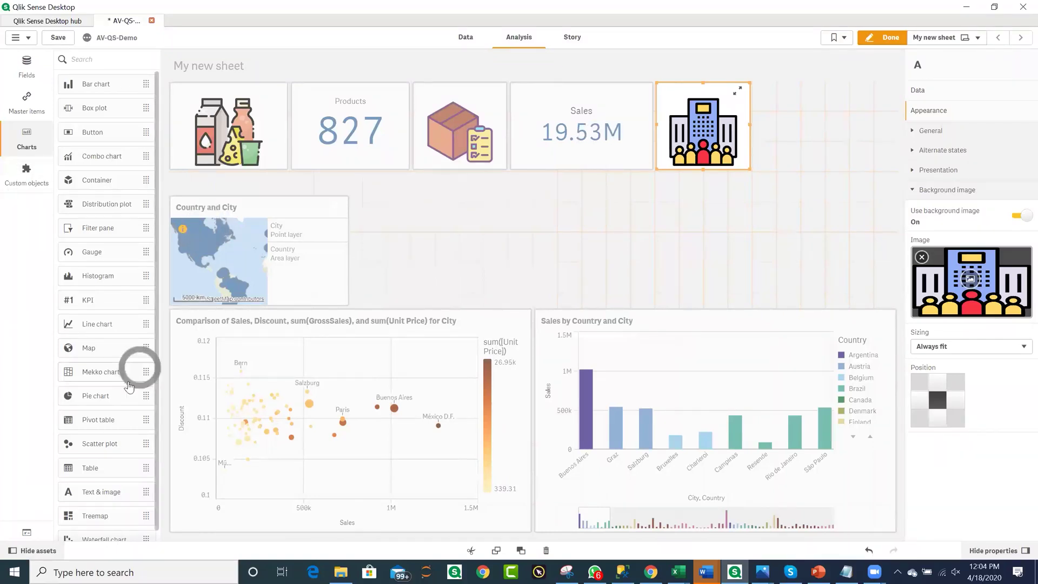
- Add a KPI after the companies image tile with Count(Customer) as its measure
left_click_drag(87, 308, 850, 121)
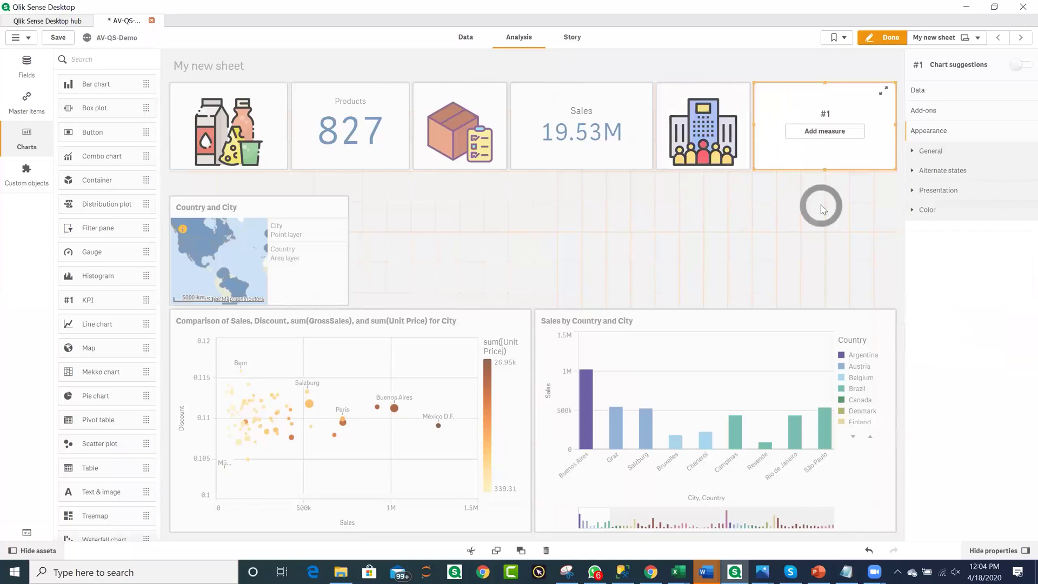
left_click(813, 142)
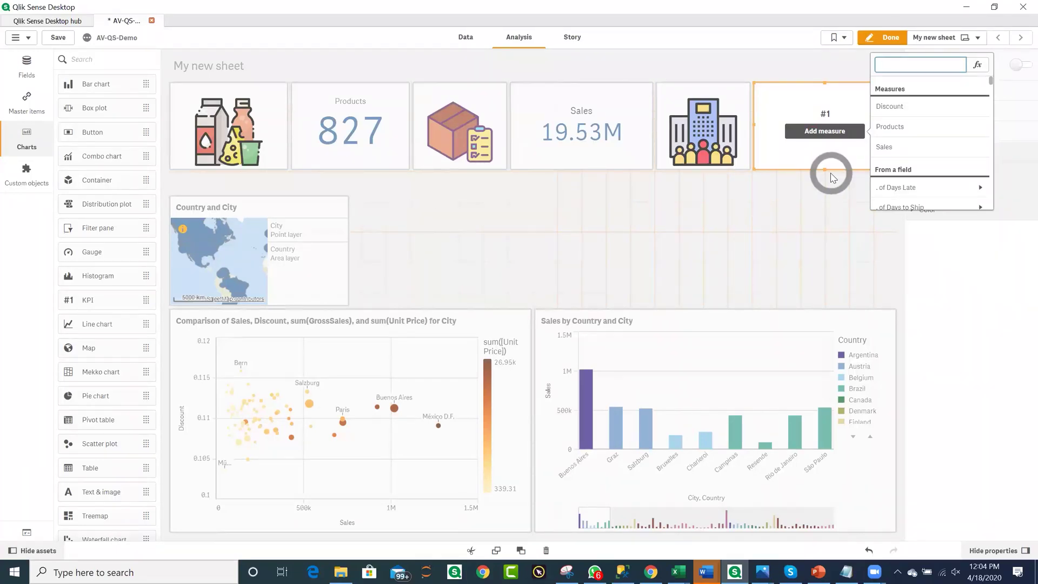
type("custo")
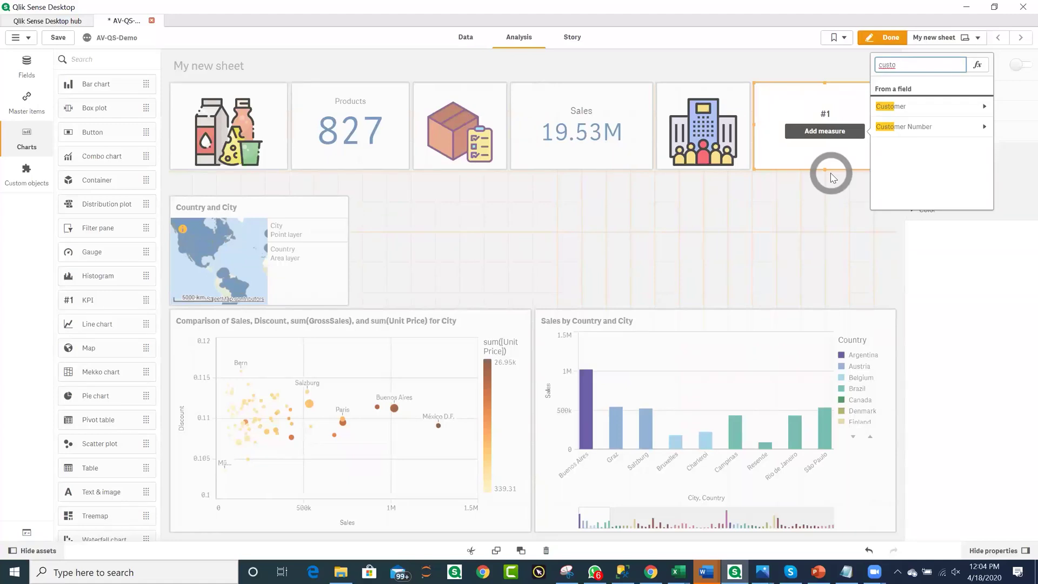
left_click(953, 110)
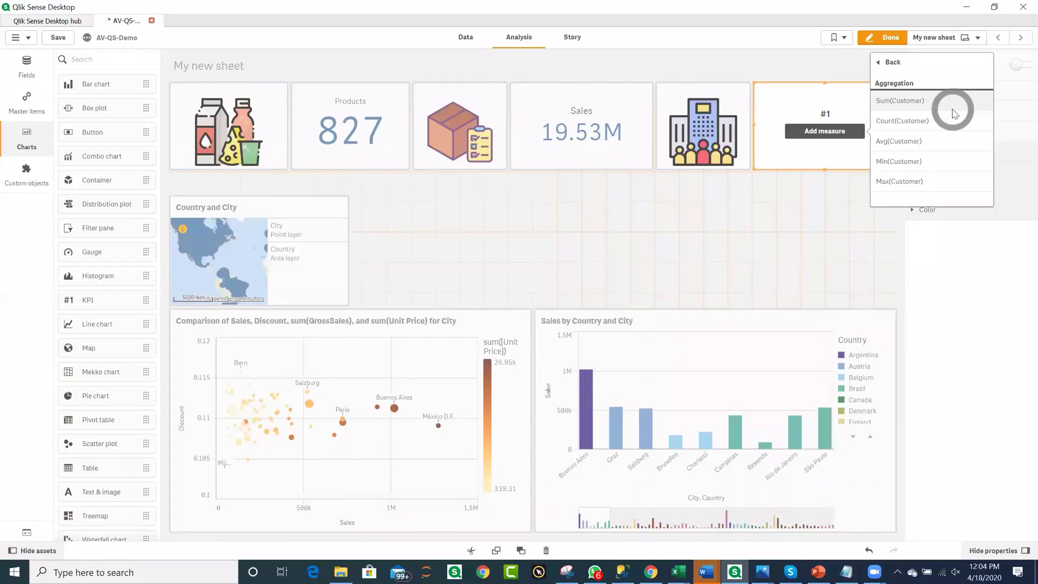
left_click(952, 121)
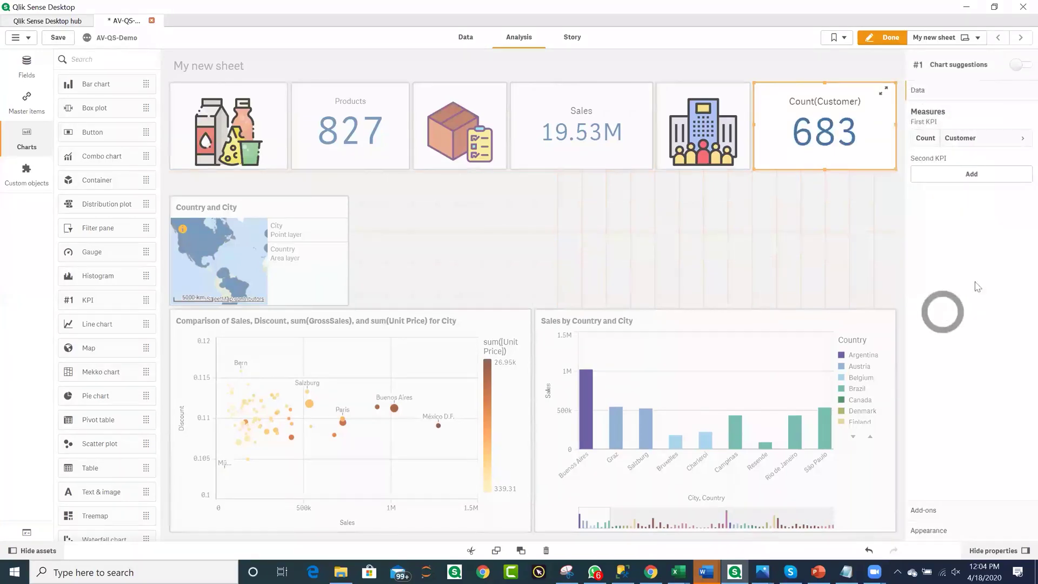
- Change the new KPI's measure expression to Count(distinct Customer) and apply it
left_click(979, 138)
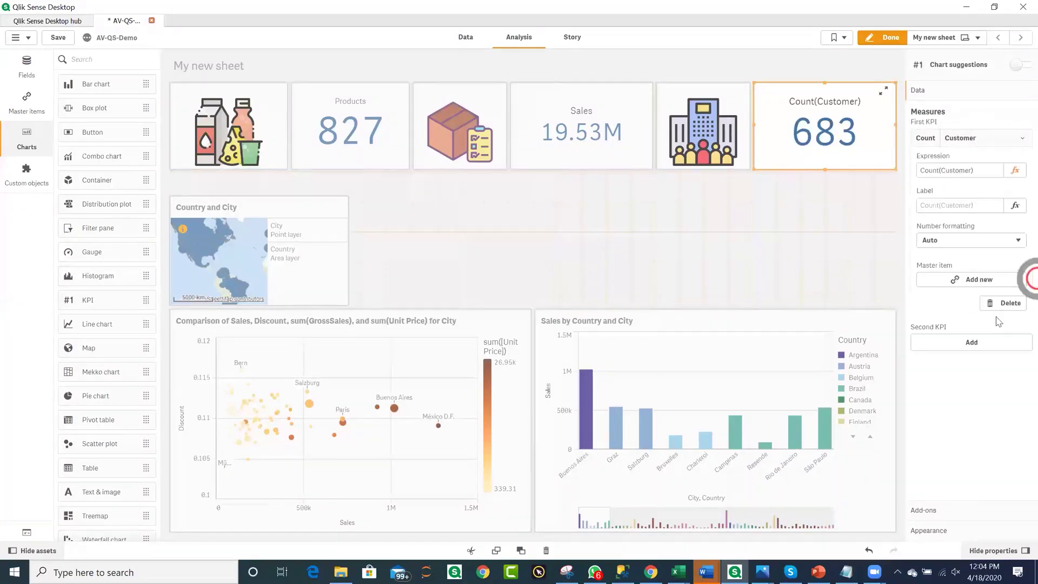
left_click(941, 171)
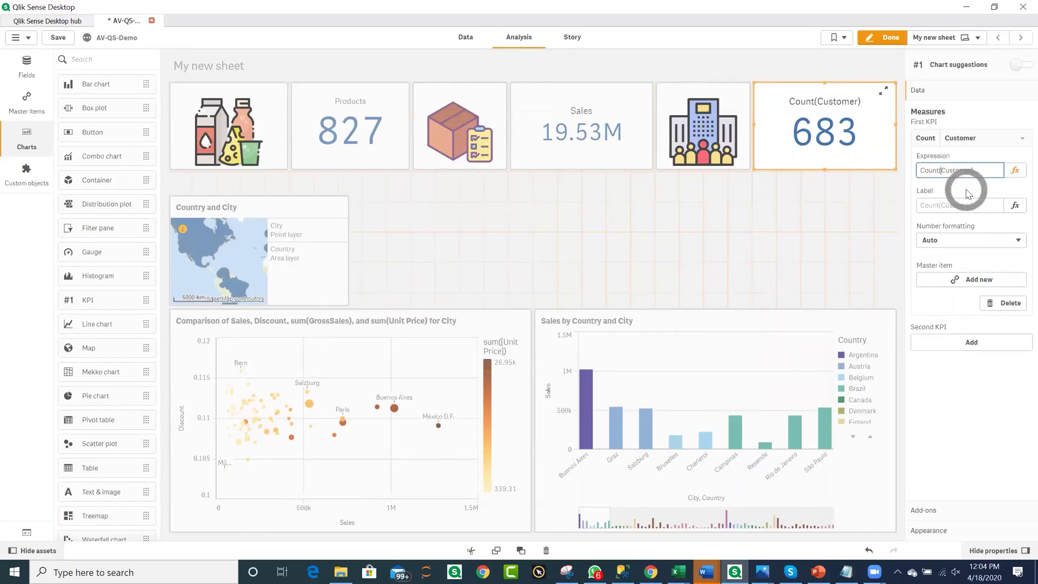
type("distinct")
left_click(913, 197)
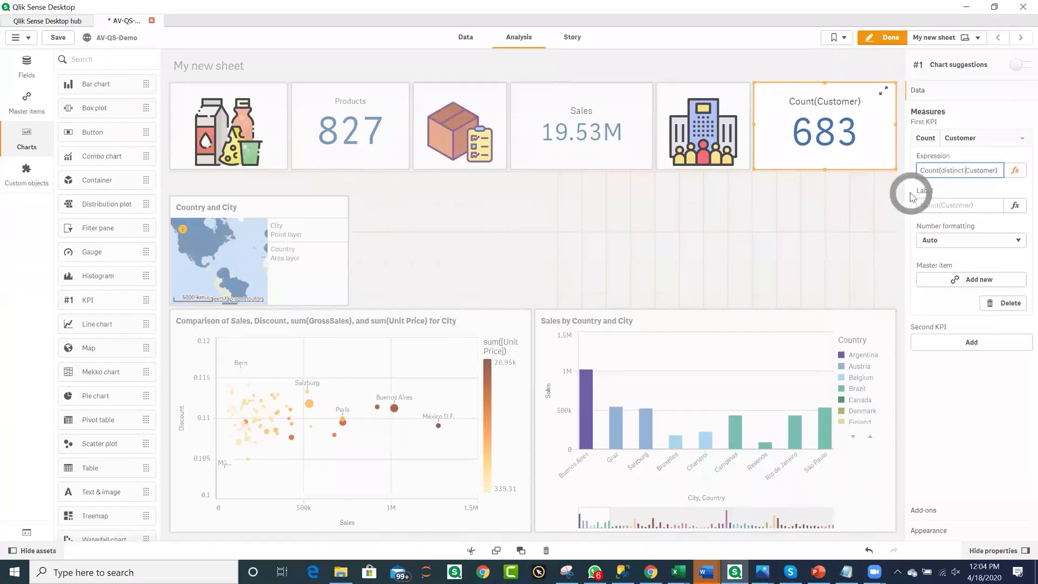
left_click(1014, 170)
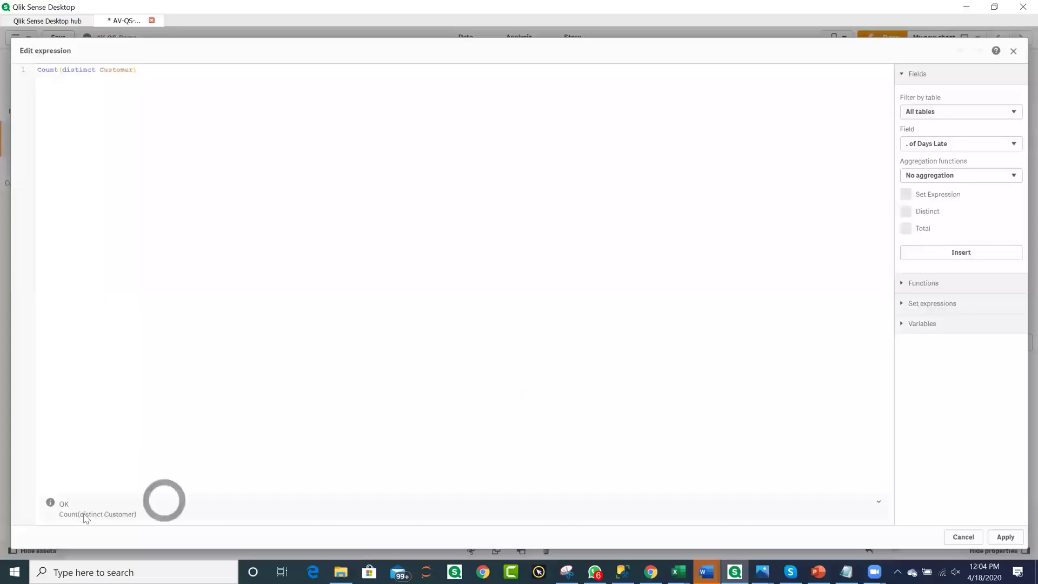
left_click(1005, 536)
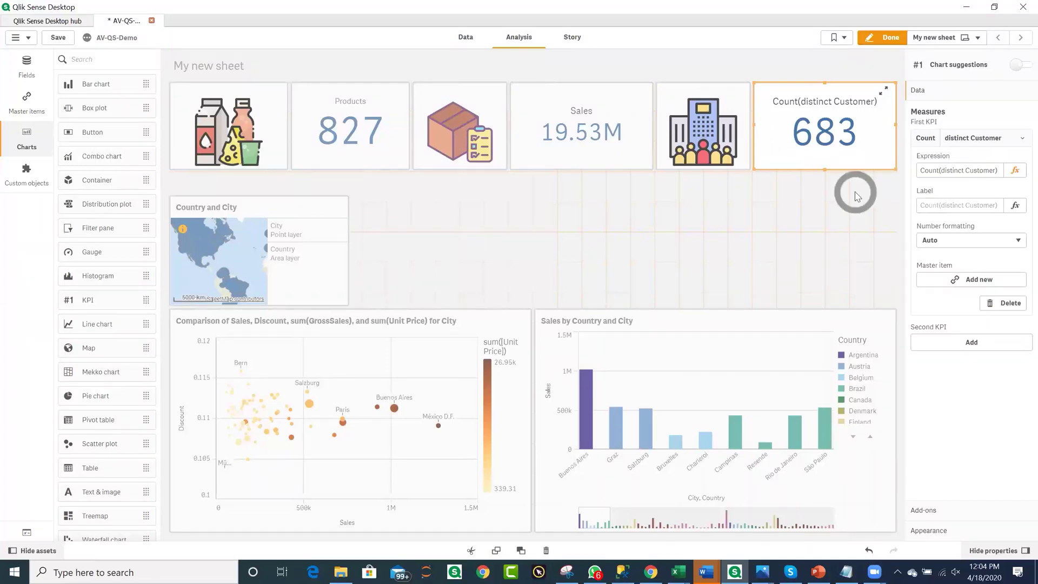
- Label the distinct customer count Customers, save it as a master measure, and preview the sheet outside edit mode
left_click(925, 209)
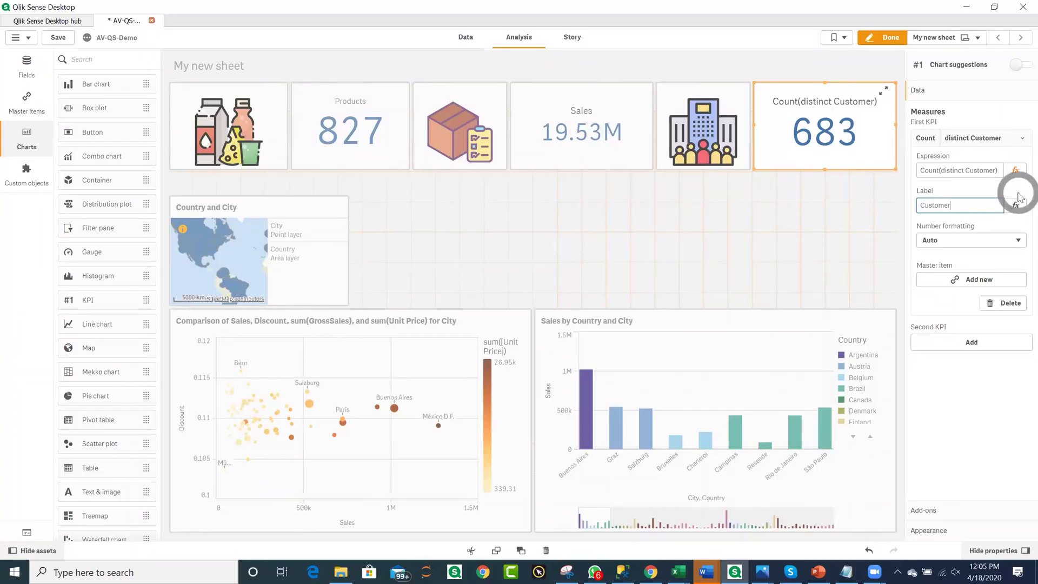
left_click(987, 279)
left_click(618, 466)
left_click(712, 268)
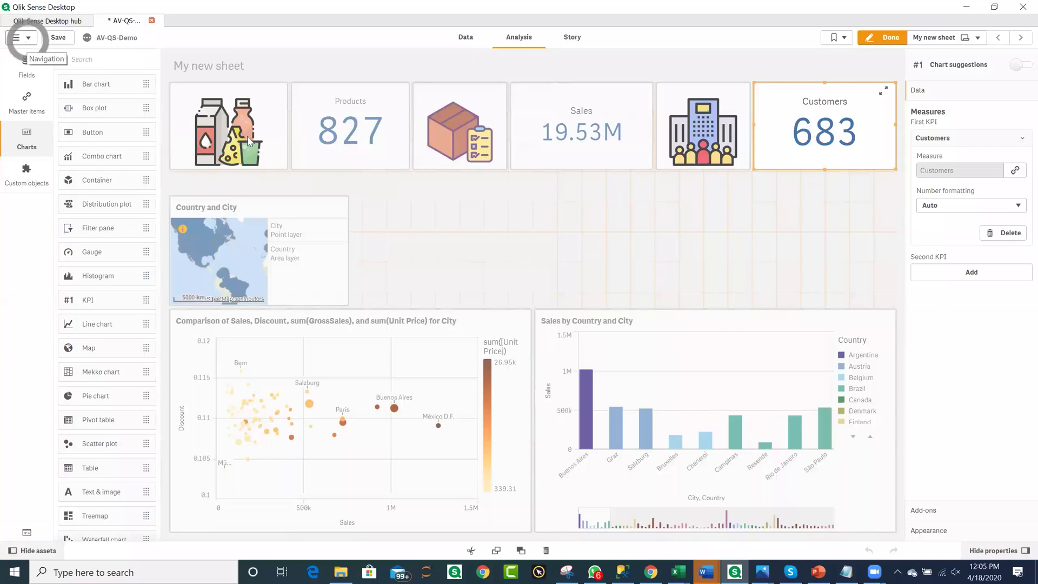
left_click(887, 38)
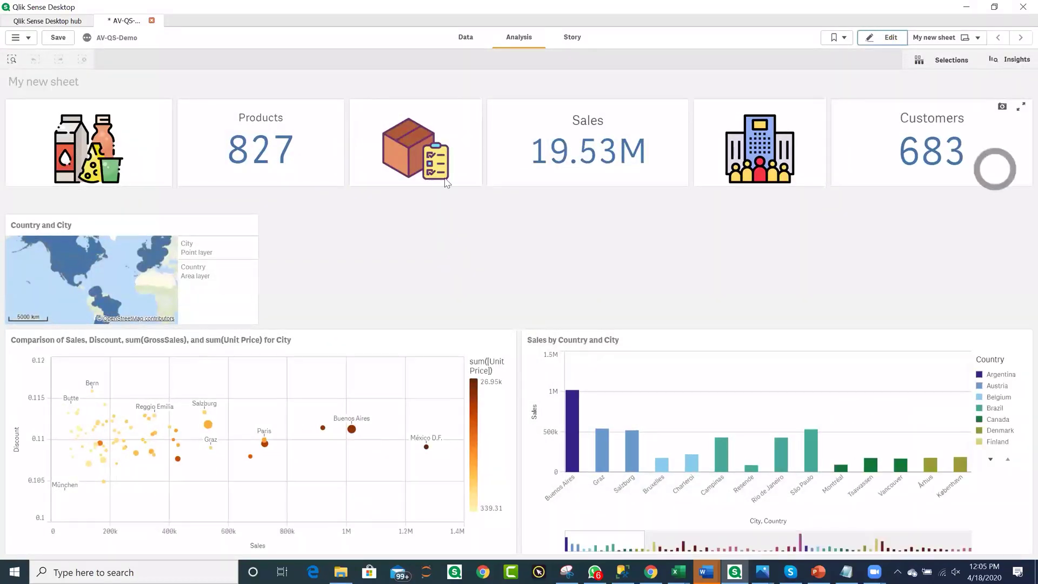
left_click(895, 46)
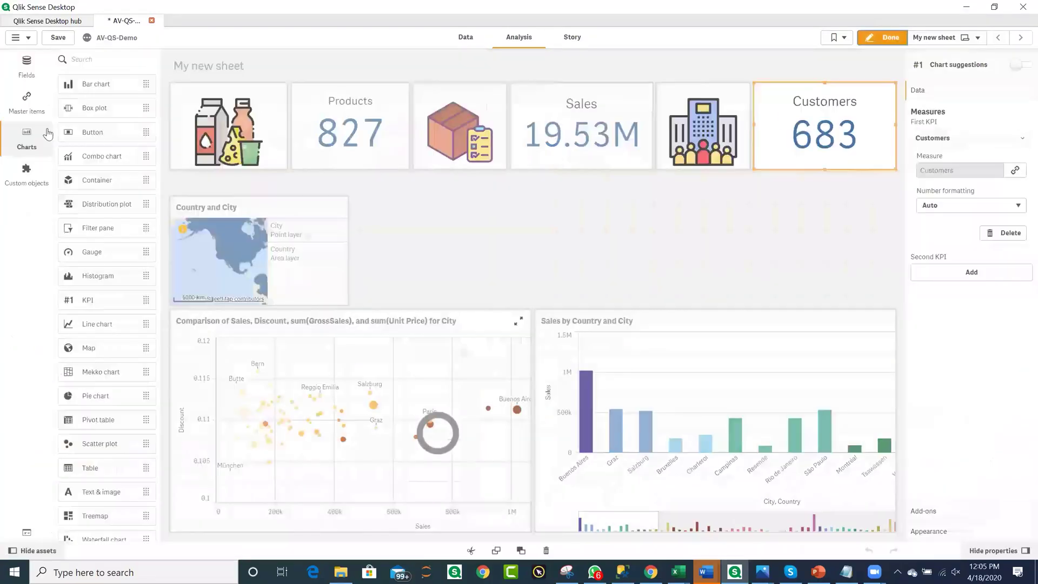
- Set the app theme to Sense Classic in the app overview's options and reopen My new sheet
left_click(23, 38)
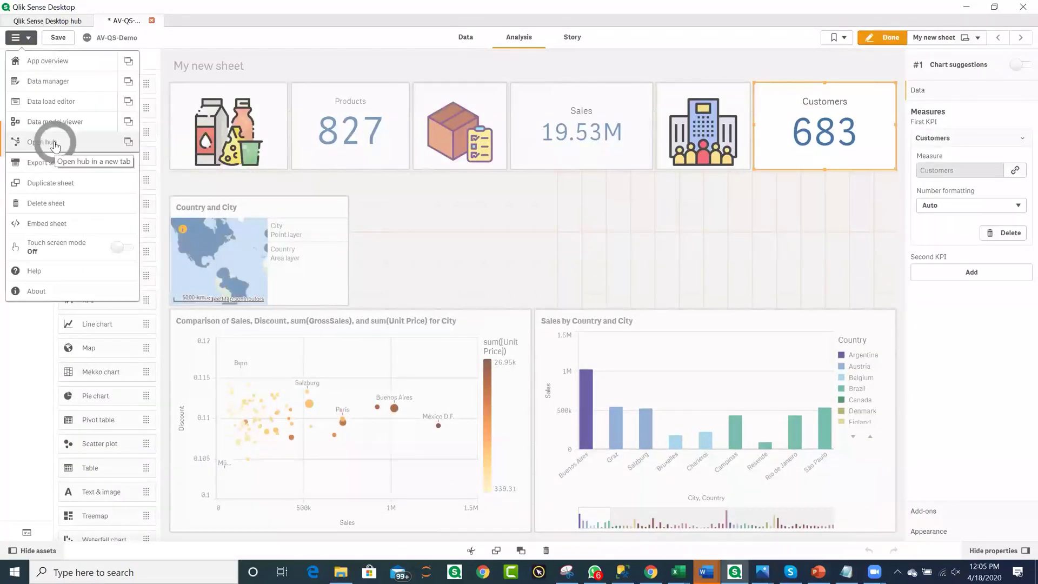
left_click(44, 68)
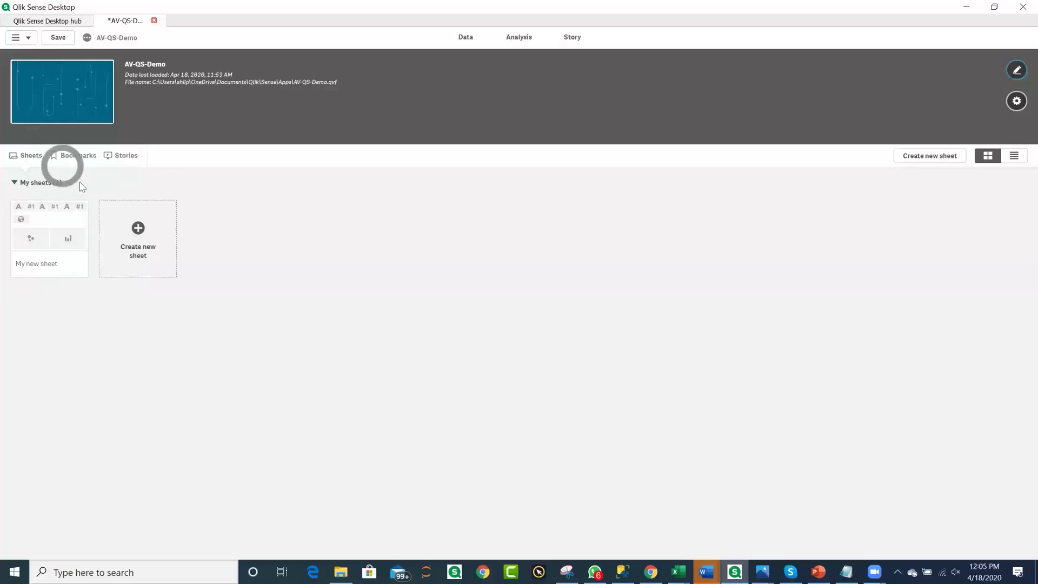
left_click(1016, 101)
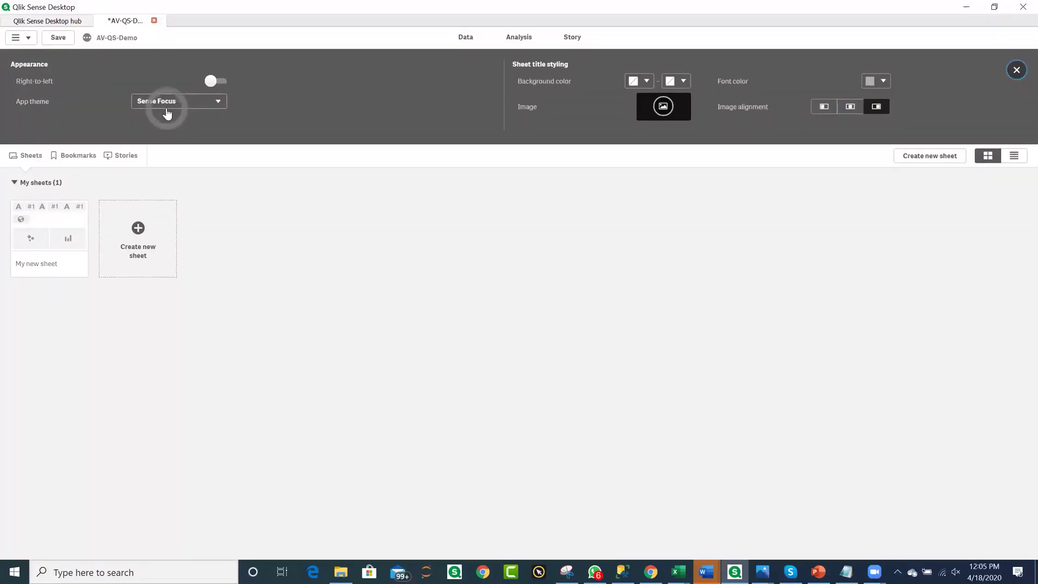
left_click(178, 124)
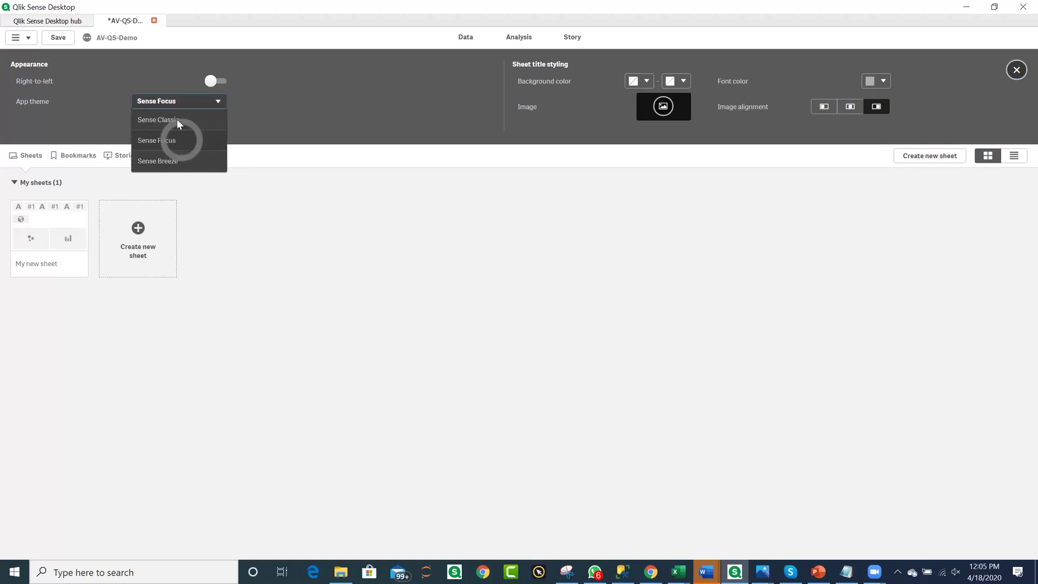
left_click(176, 119)
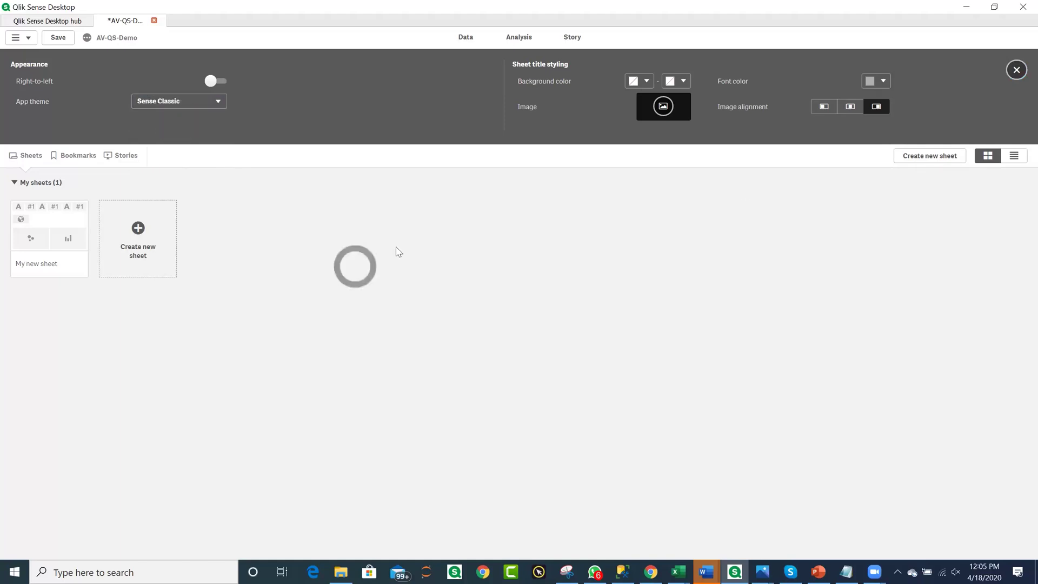
left_click(1016, 70)
left_click(38, 227)
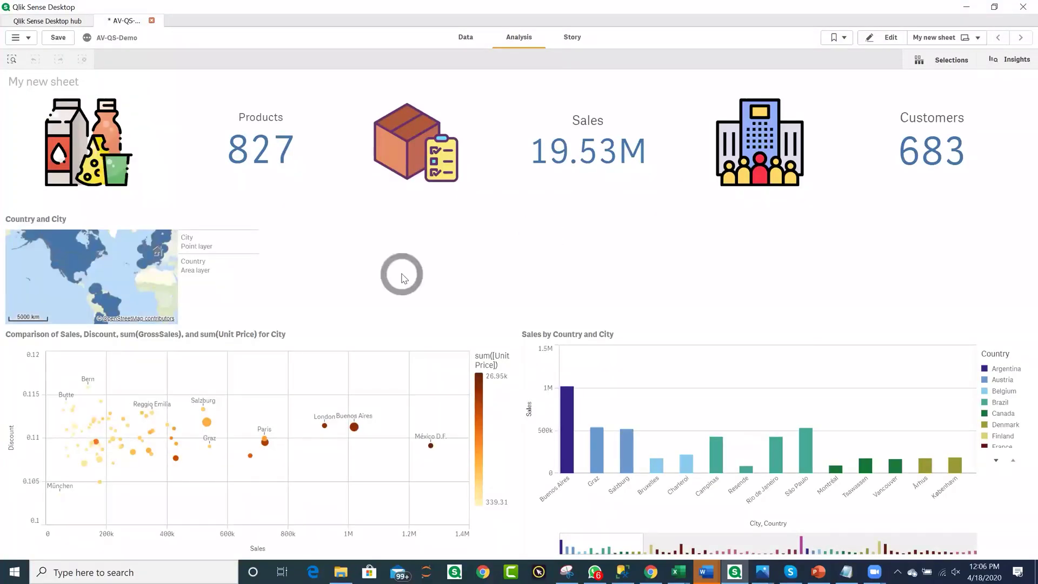
- Resize the Country and City map into a wider tile directly below the companies image and Customers KPI
left_click(887, 37)
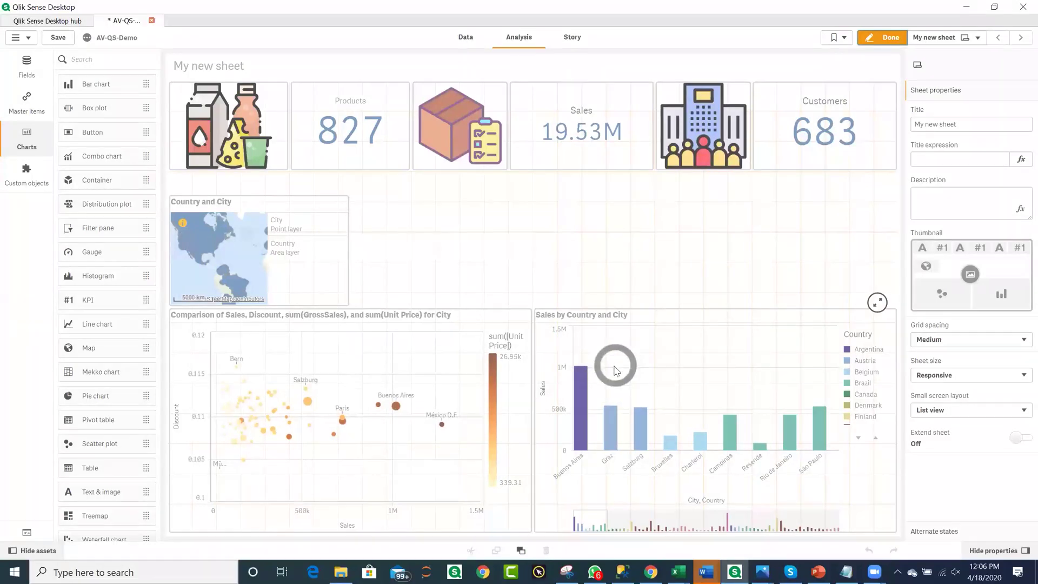
left_click(290, 227)
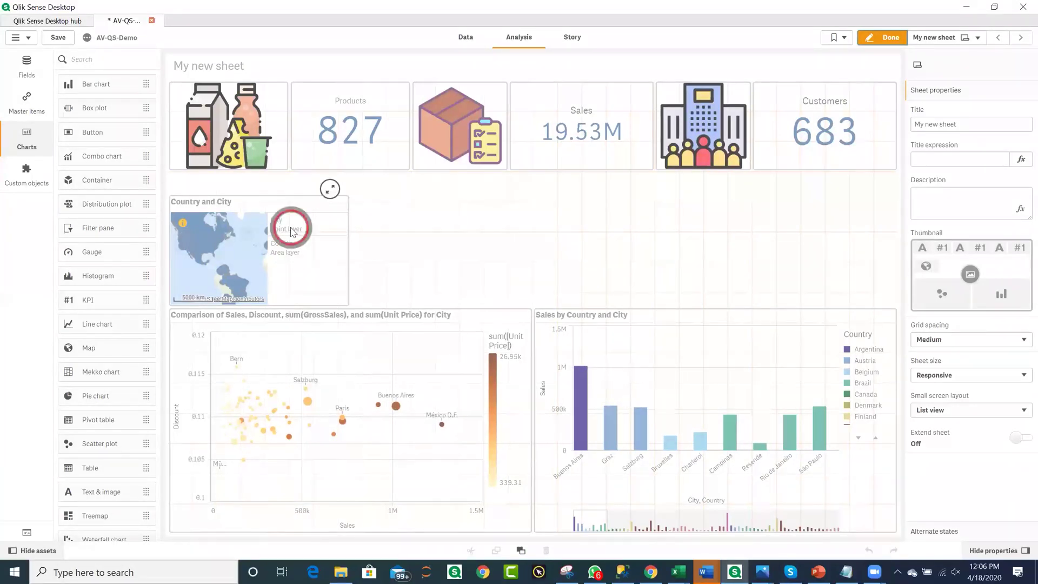
left_click_drag(887, 209, 887, 172)
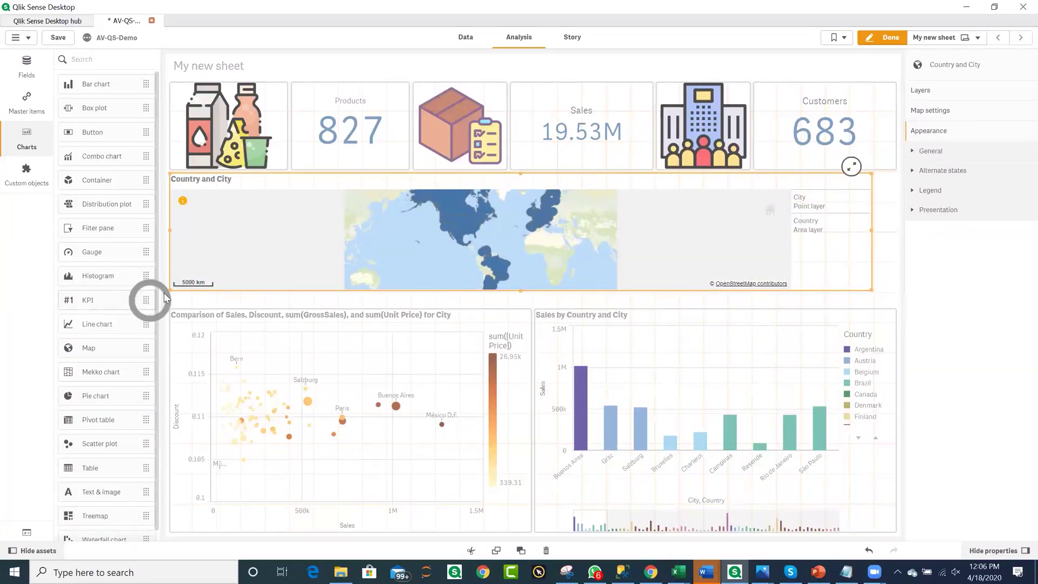
left_click_drag(171, 291, 634, 313)
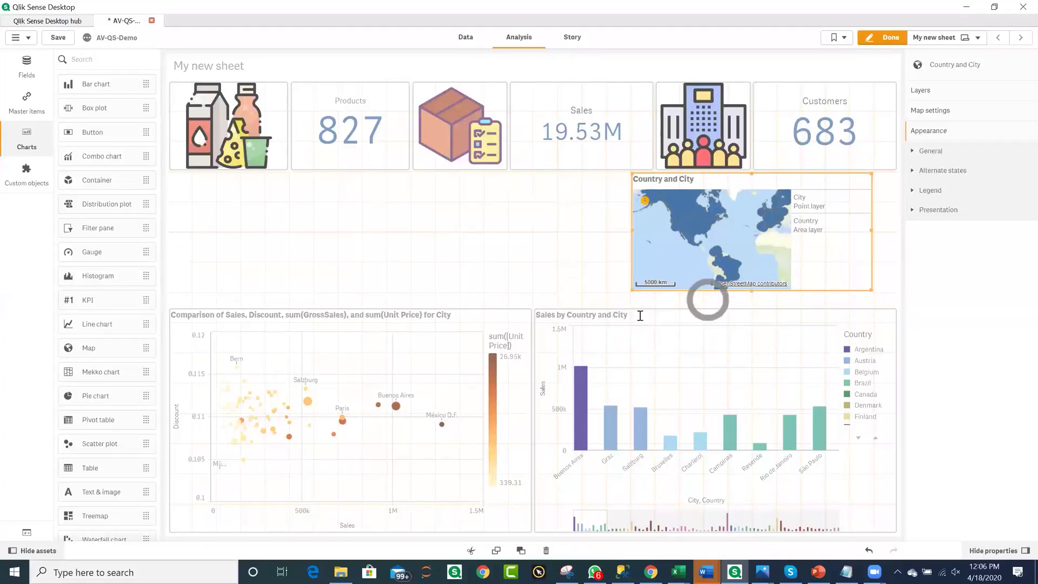
- Shrink the scatter plot tile and reshape the Sales by Country and City bar chart into a tall column beside the map
left_click(518, 318)
left_click_drag(514, 311, 434, 324)
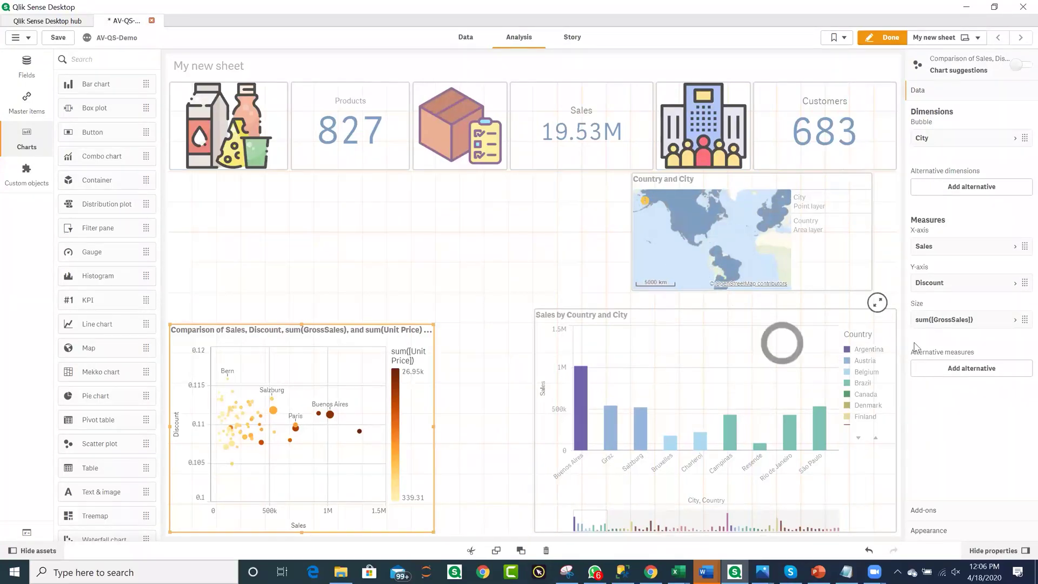
left_click(893, 310)
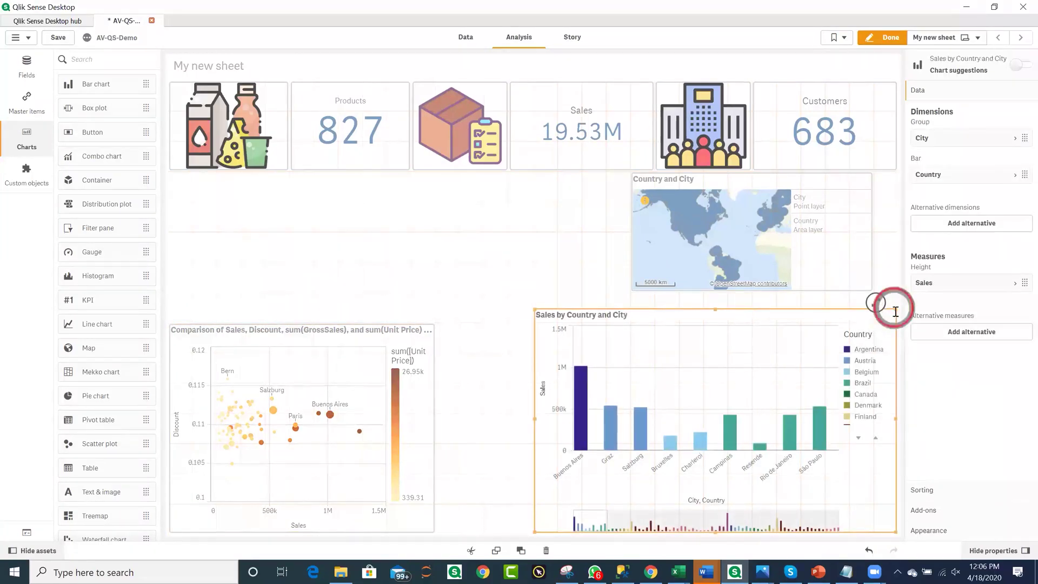
left_click(896, 312)
left_click_drag(540, 257, 551, 216)
left_click_drag(533, 294, 445, 522)
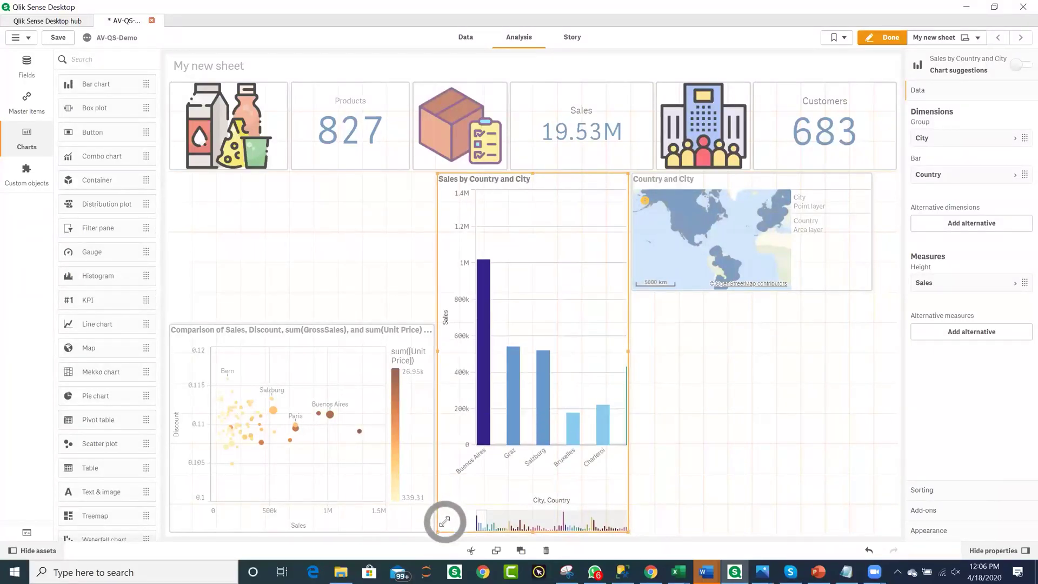
- Cut the Sales and Discount scatter plot and paste it into the empty space below the map
right_click(388, 361)
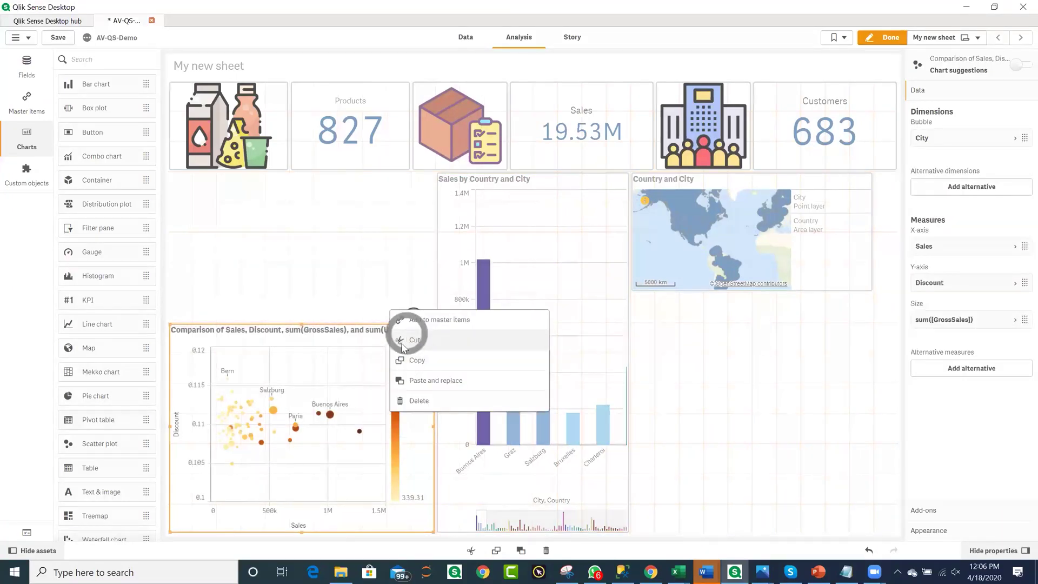
left_click(402, 342)
right_click(749, 391)
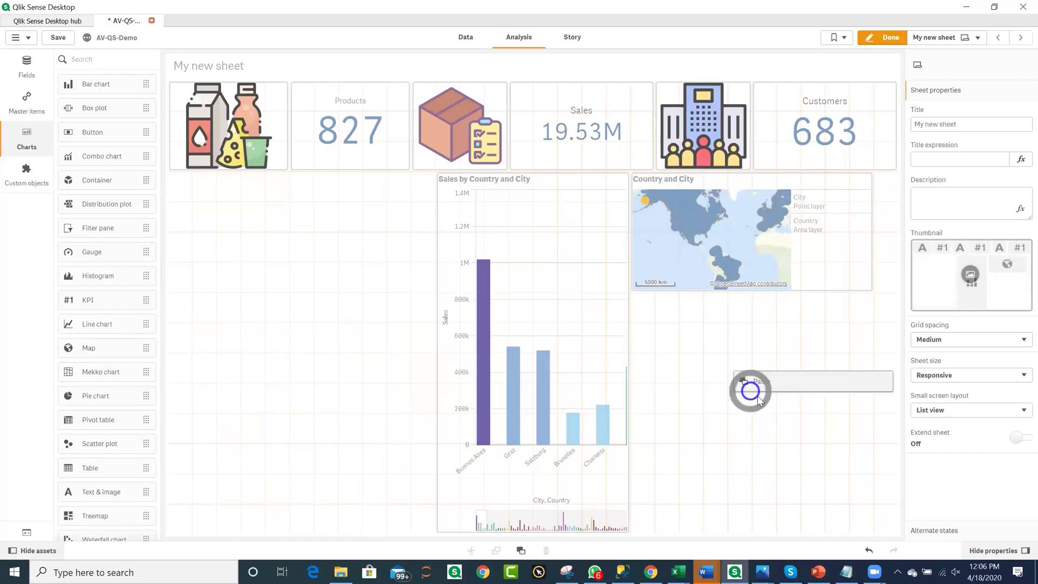
left_click(758, 382)
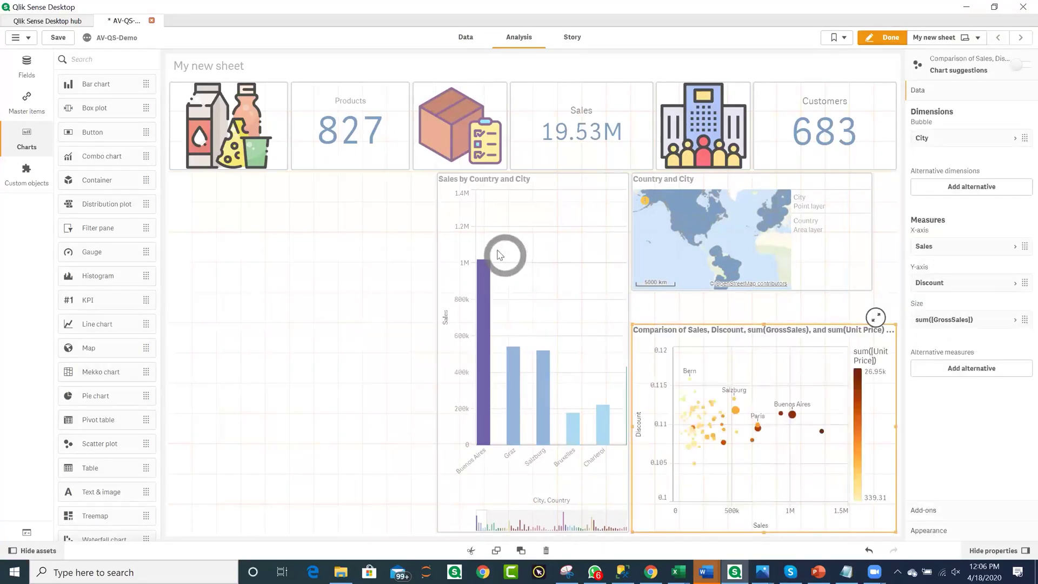
- Shift both side edges of the Sales by Country and City bar chart away from the map, spanning from the Products KPI to the Sales KPI
left_click(443, 182)
left_click_drag(439, 179, 335, 192)
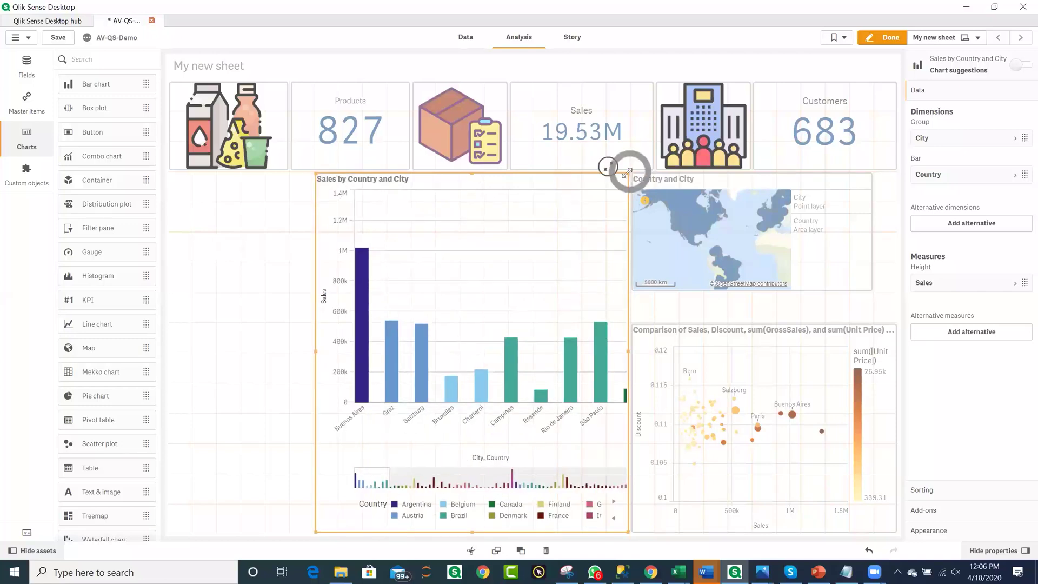
left_click_drag(622, 176, 524, 183)
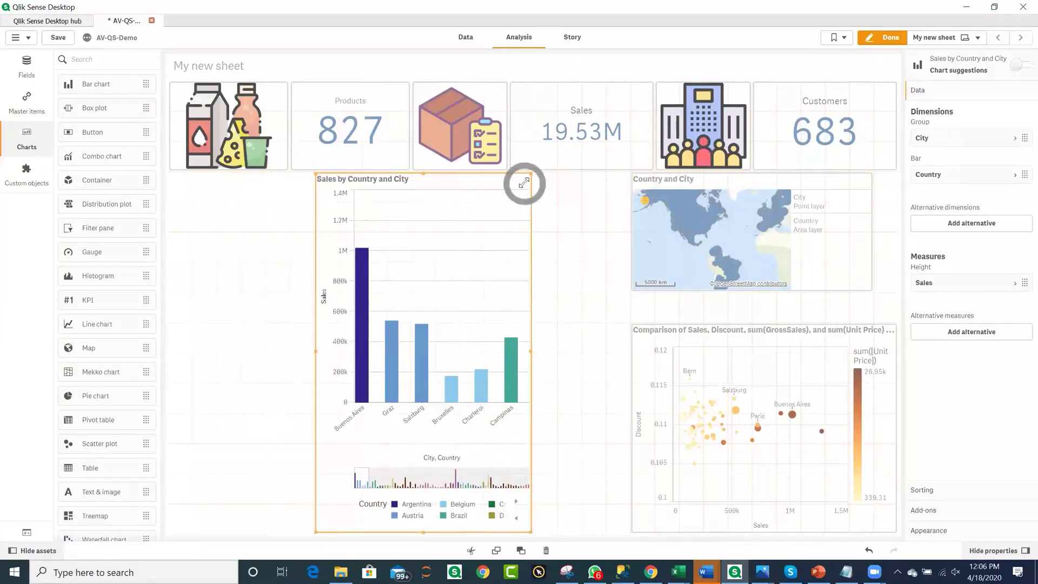
- Flatten and widen the scatter plot up to the bar chart, and enlarge the Country and City map to fill the space above it
left_click(638, 328)
left_click_drag(636, 325, 538, 391)
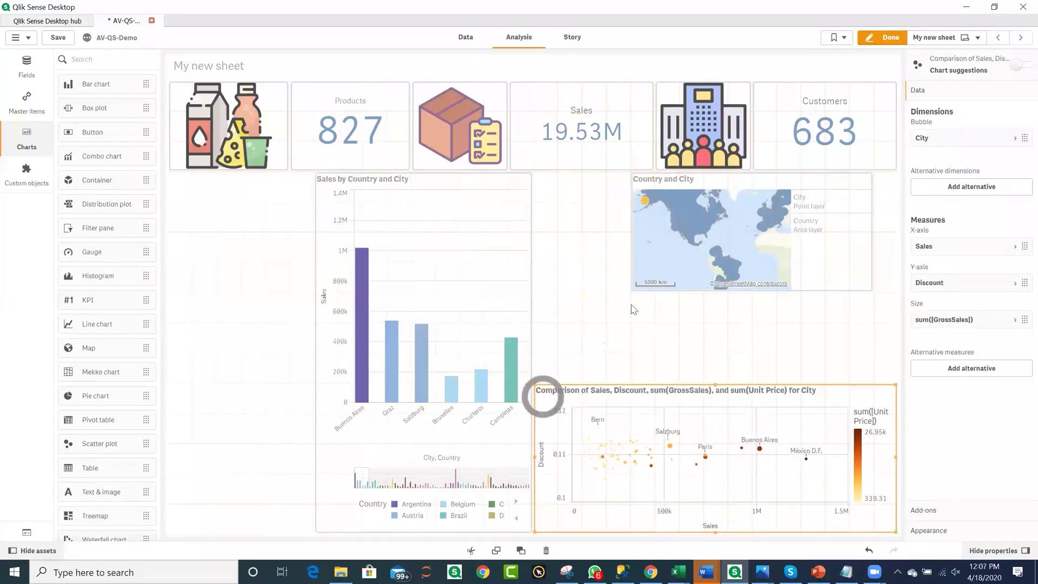
left_click(663, 260)
left_click_drag(632, 288, 541, 378)
left_click(798, 314)
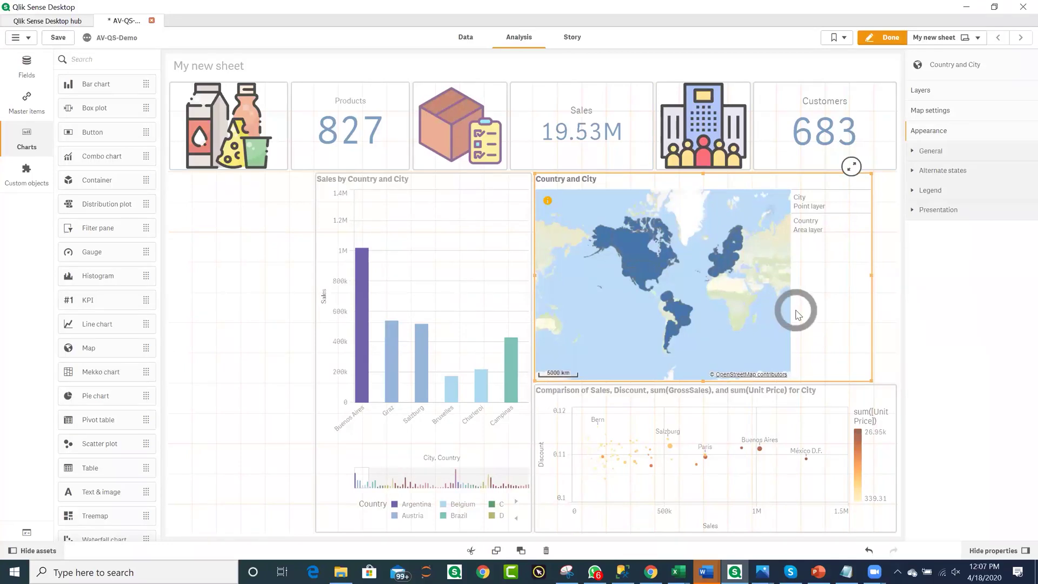
left_click(984, 98)
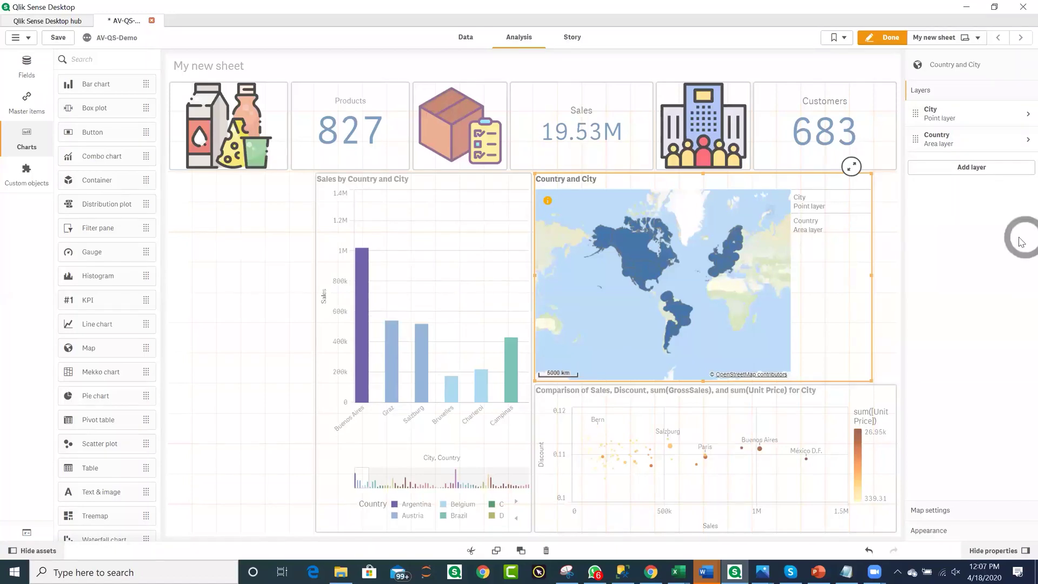
left_click(990, 173)
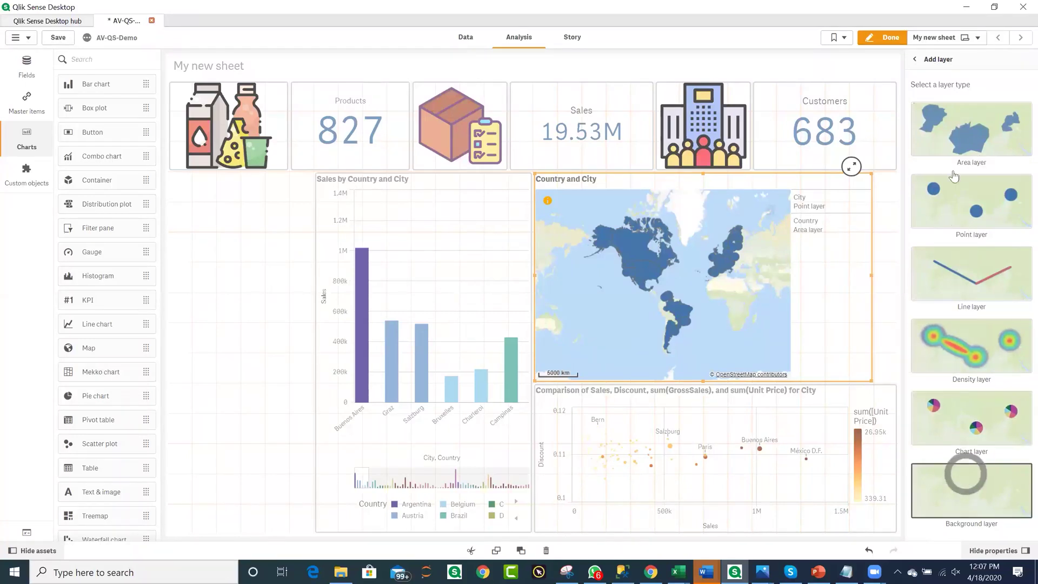
left_click(917, 60)
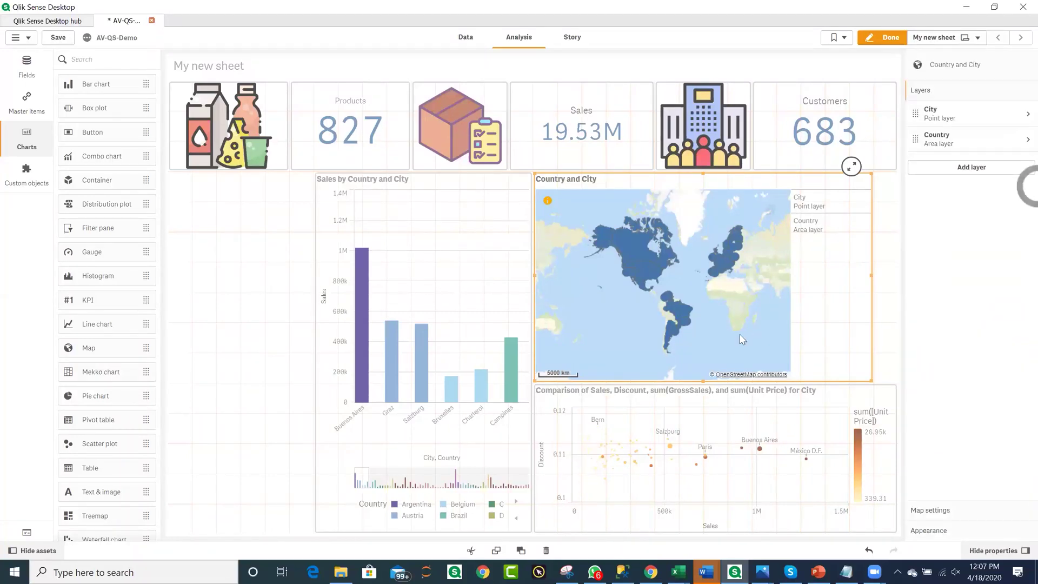
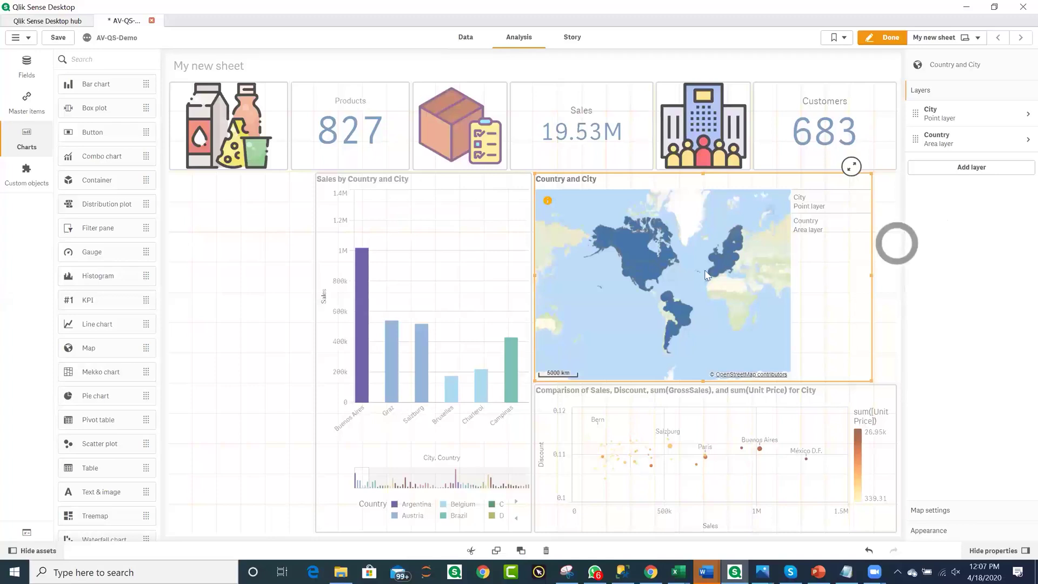
- Start a new drill-down master dimension with Country as the first field and City as the second
left_click(24, 102)
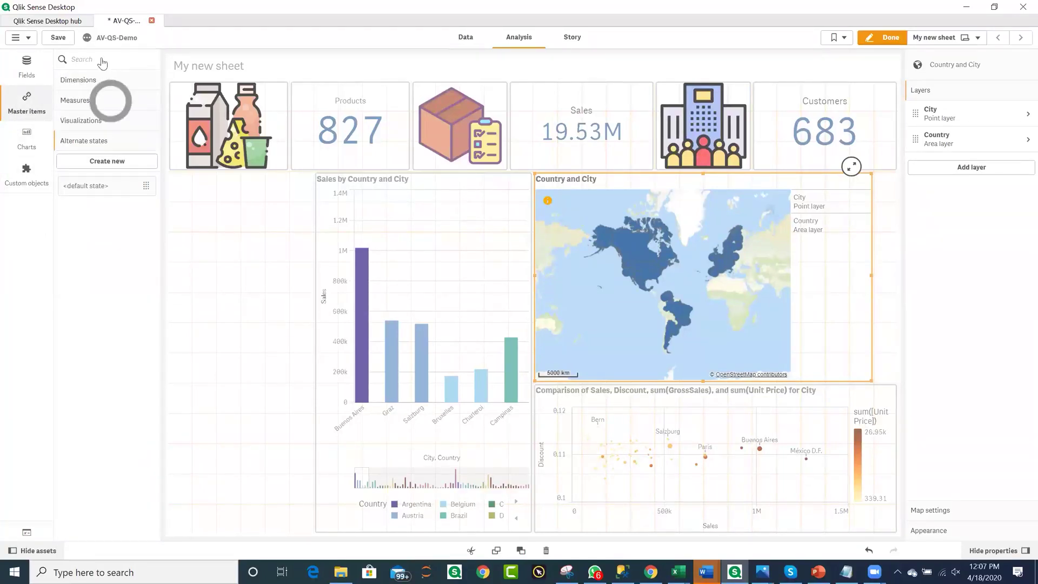
left_click(98, 80)
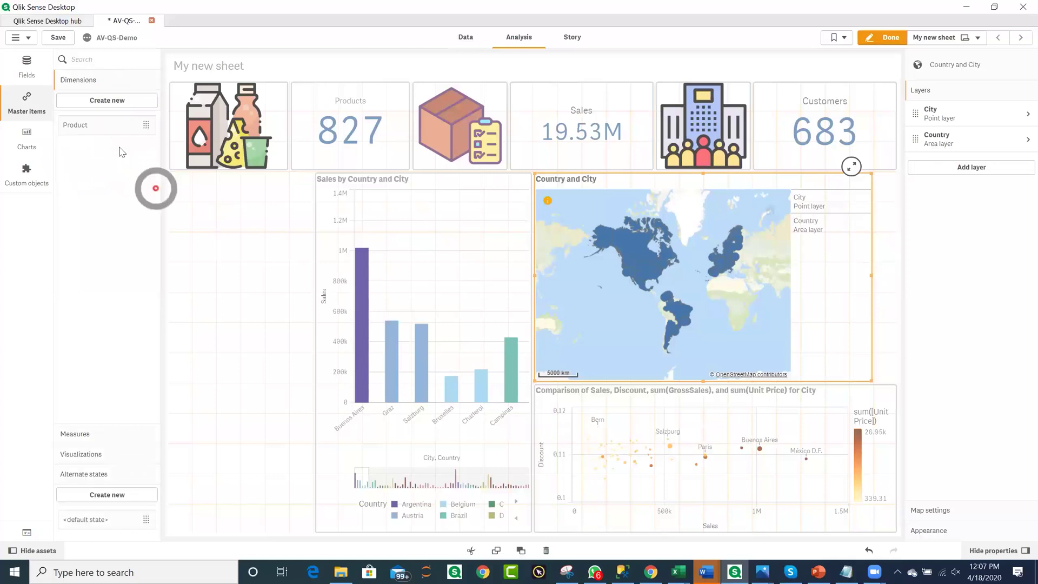
left_click(96, 101)
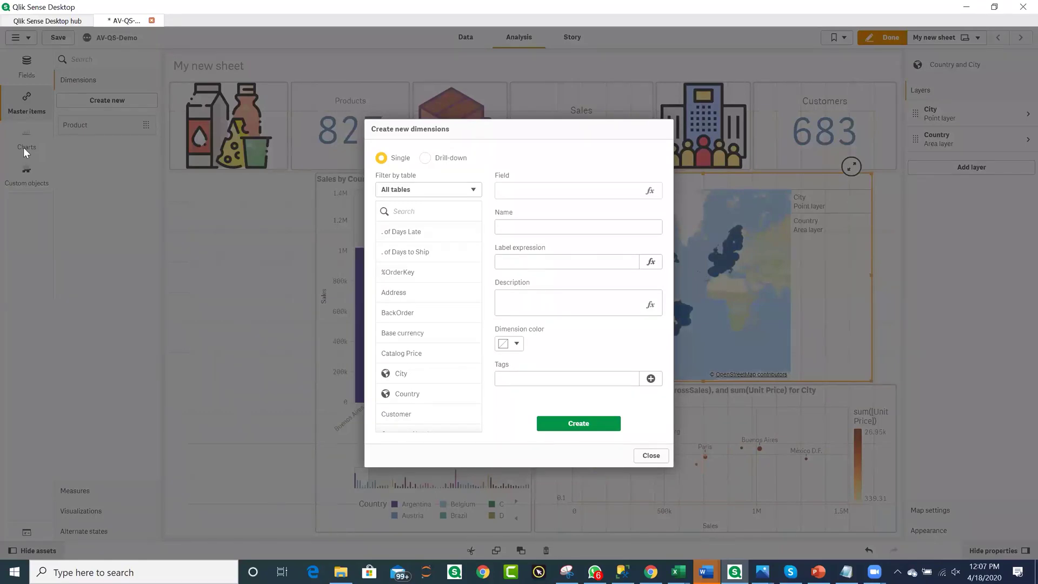
left_click(451, 236)
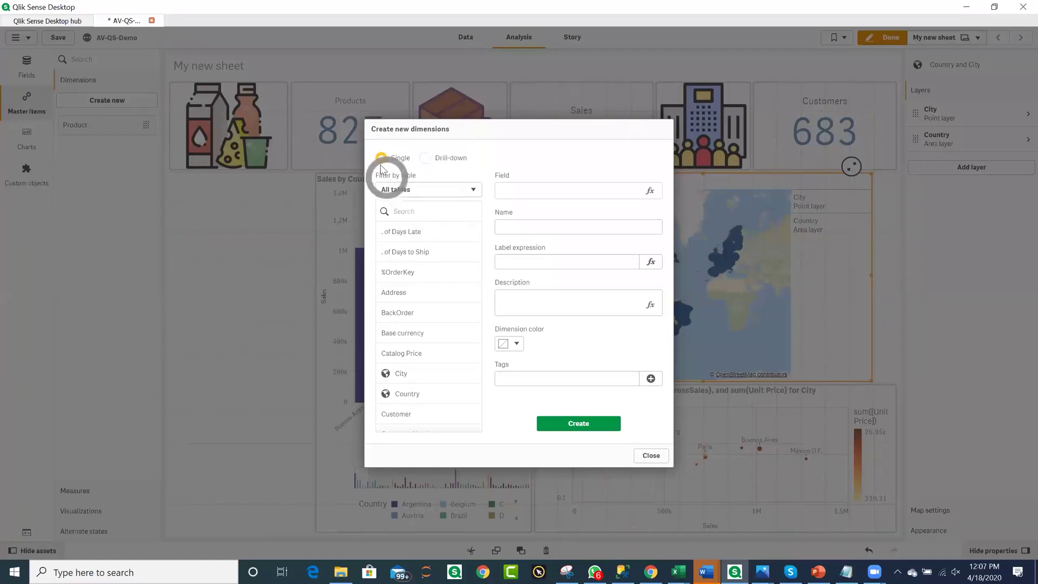
left_click(427, 168)
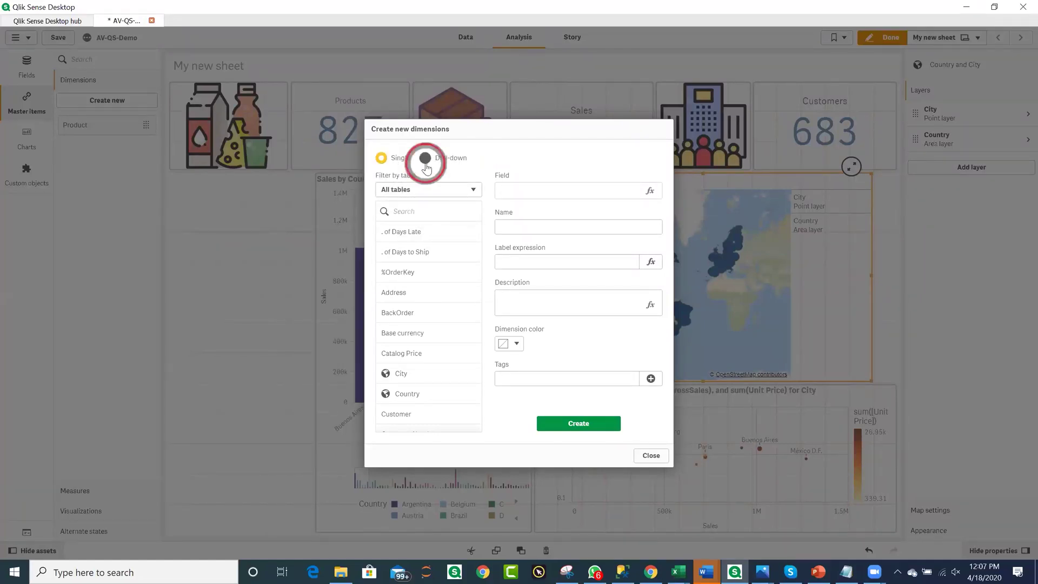
left_click(428, 403)
left_click(415, 378)
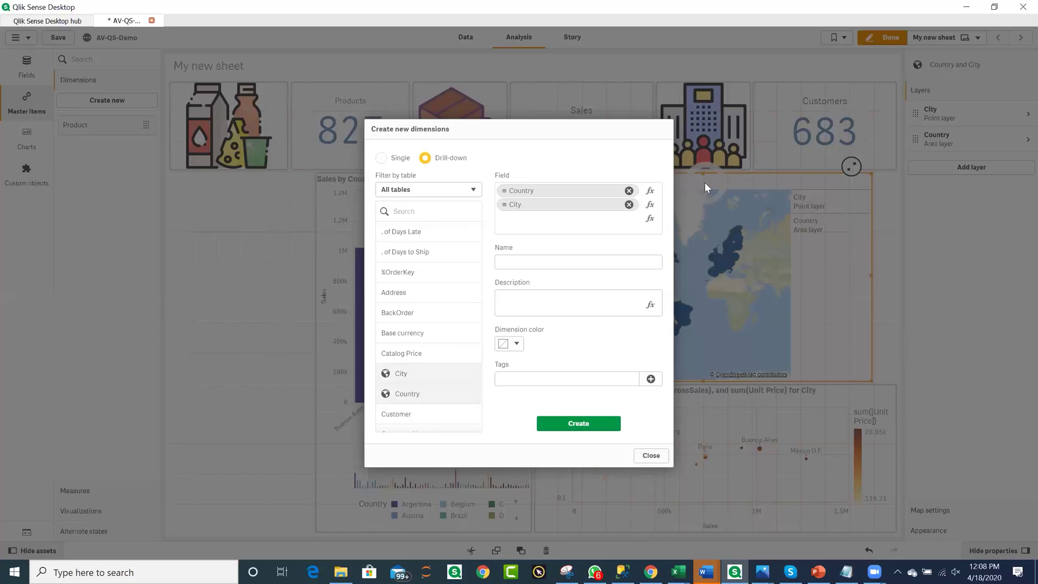
- Name the drill-down dimension Region drill-down, create it and close the dialog
left_click_drag(494, 175, 517, 217)
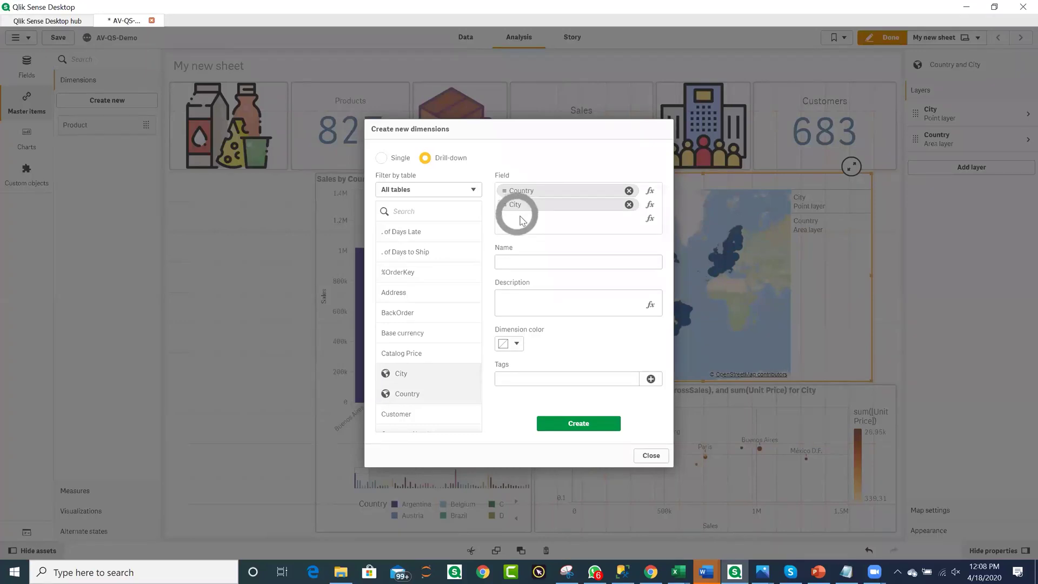
left_click(539, 265)
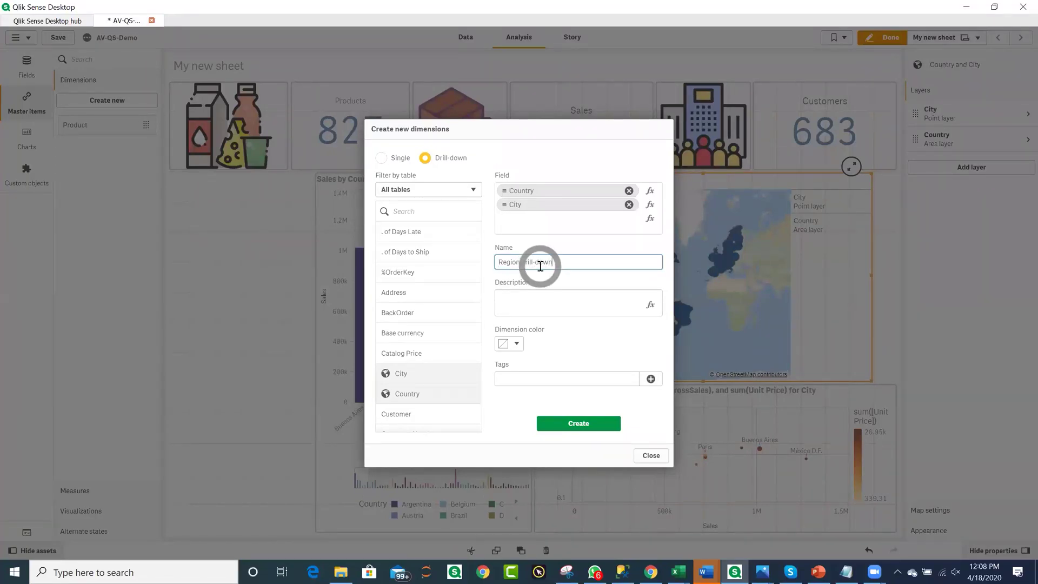
left_click(589, 424)
left_click(651, 456)
left_click(795, 269)
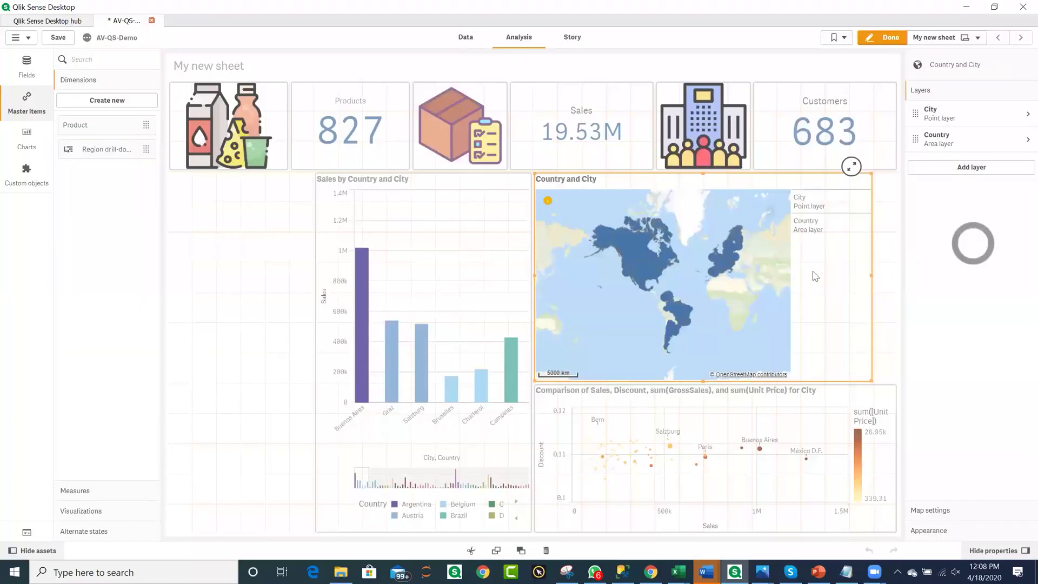
- Open the data settings of the map's Country area layer and widen the map tile to match the scatter plot's width
left_click(1022, 153)
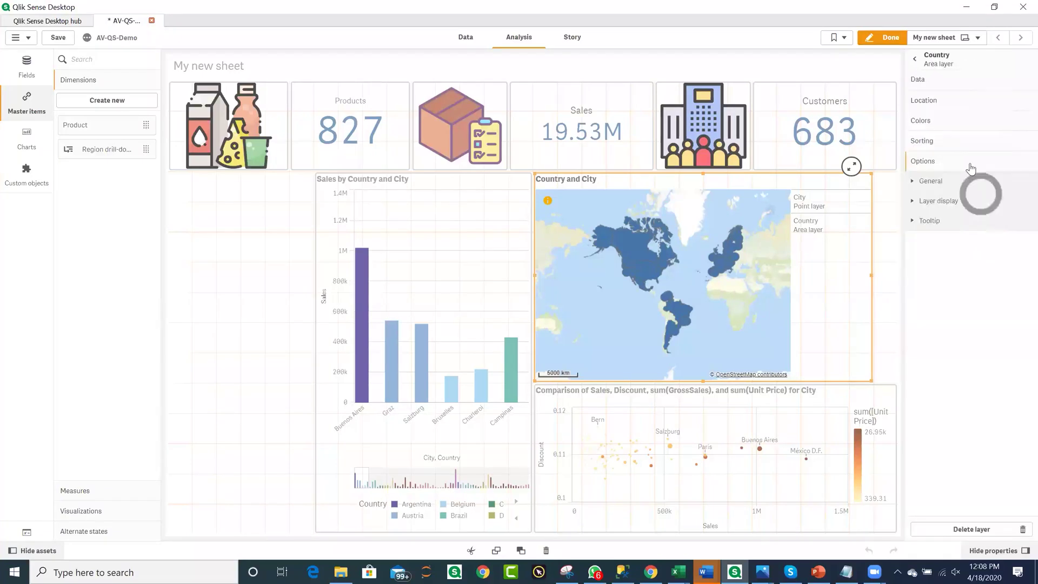
left_click(938, 80)
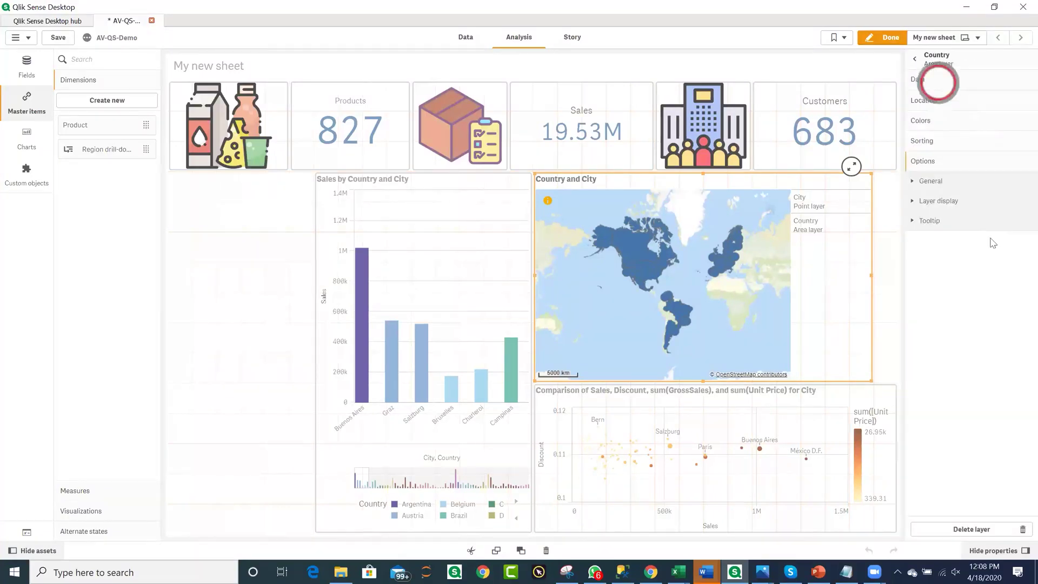
left_click(723, 315)
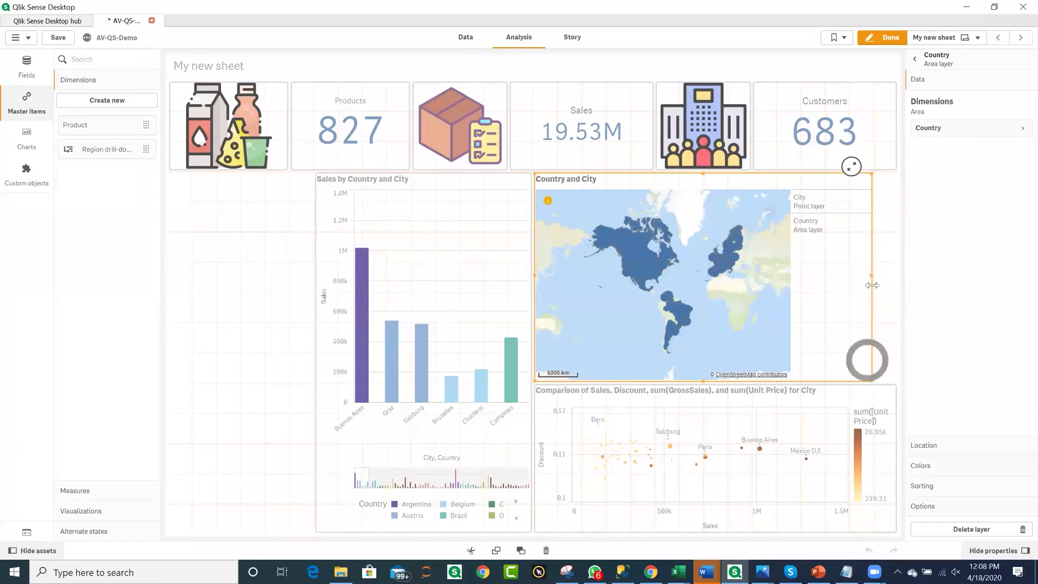
left_click_drag(872, 378, 896, 378)
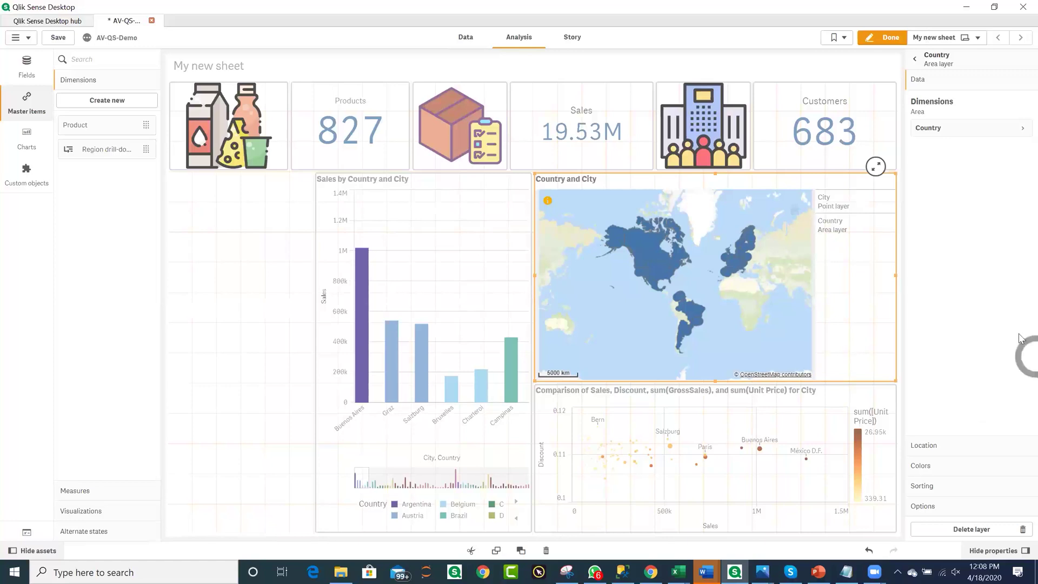
- Replace the area layer's Country dimension with the Region drill-down master dimension
left_click(961, 132)
left_click(994, 164)
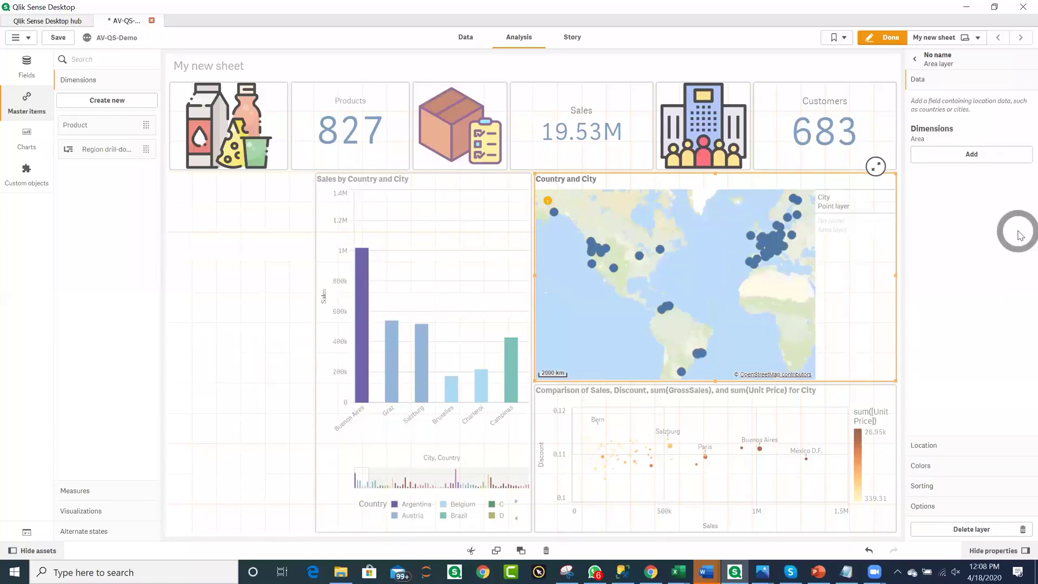
left_click(940, 154)
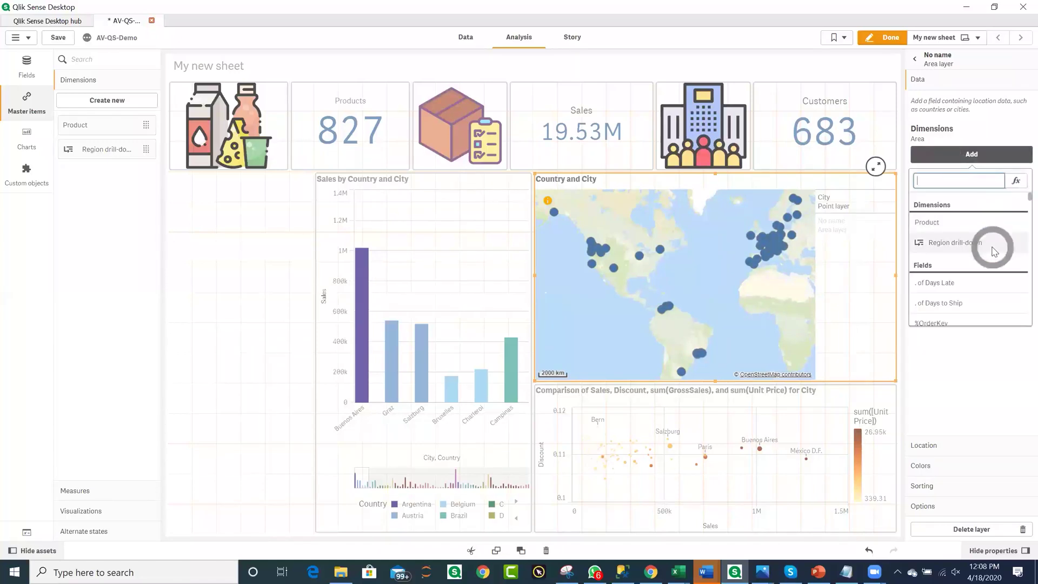
left_click(994, 250)
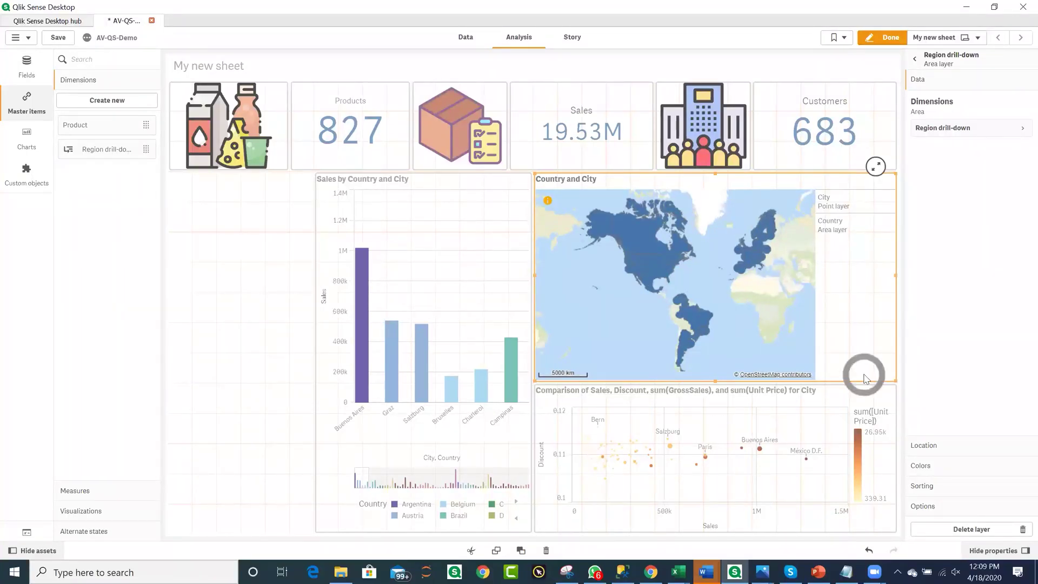
- Set the Region drill-down area layer's visible drill-down levels to Custom and exclude the City level
left_click(946, 505)
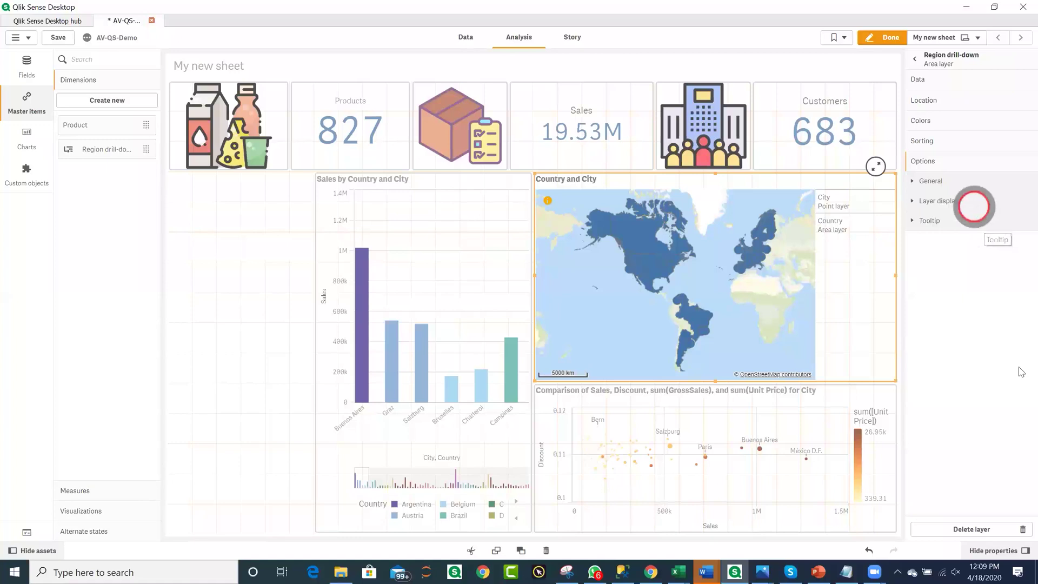
left_click(973, 206)
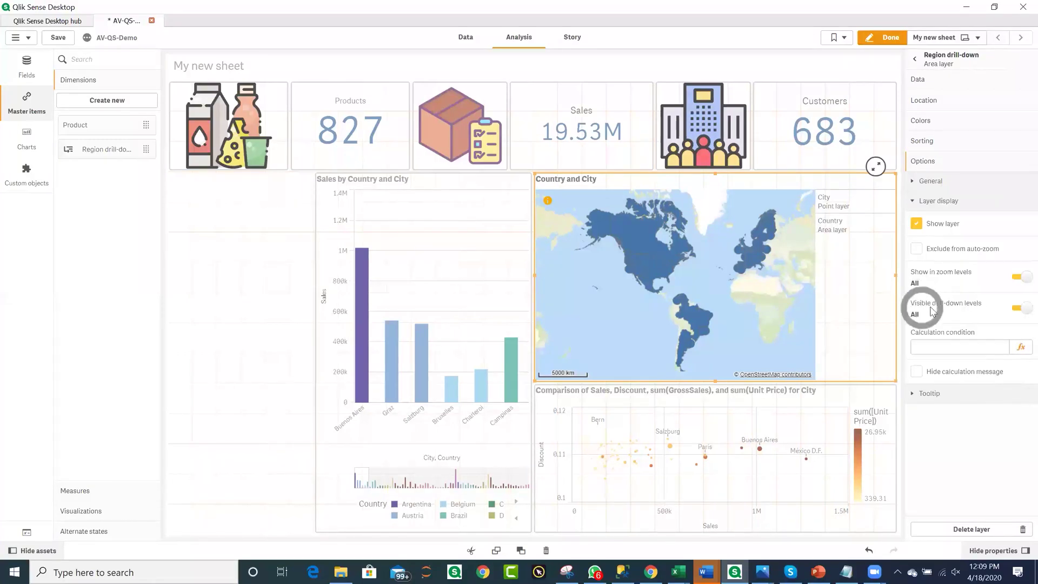
left_click(1017, 311)
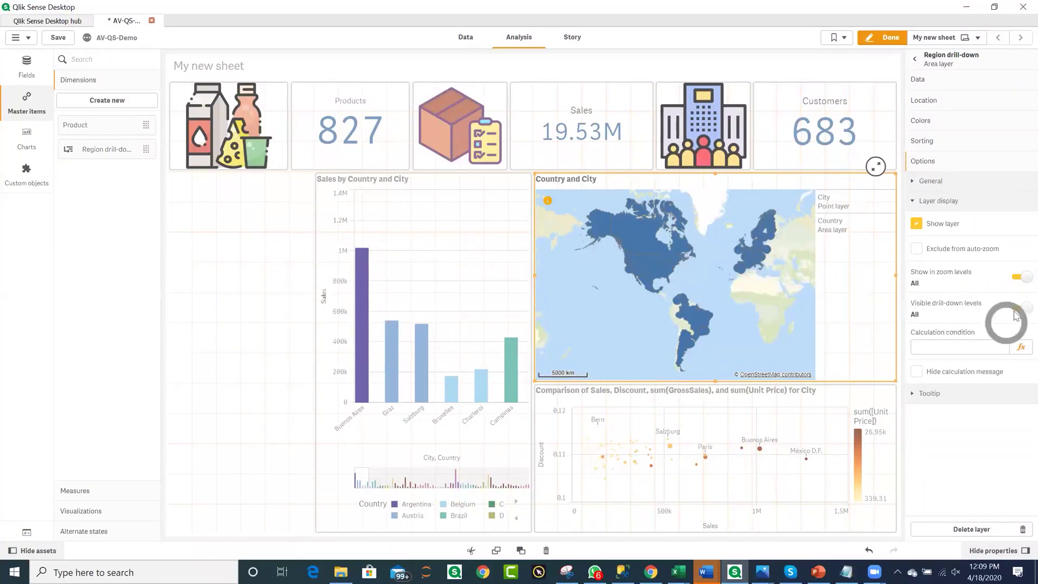
left_click(1016, 309)
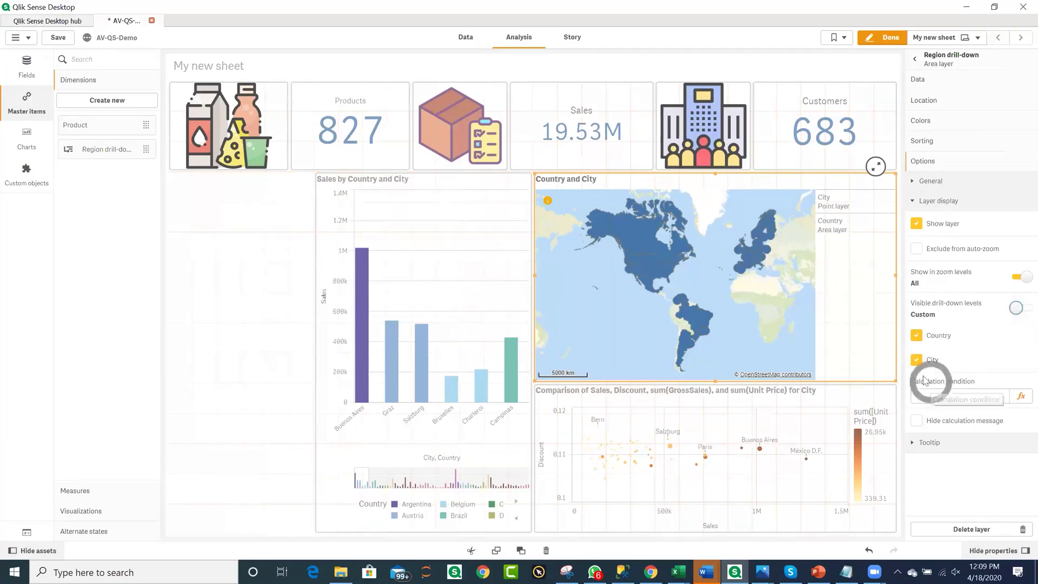
left_click(917, 360)
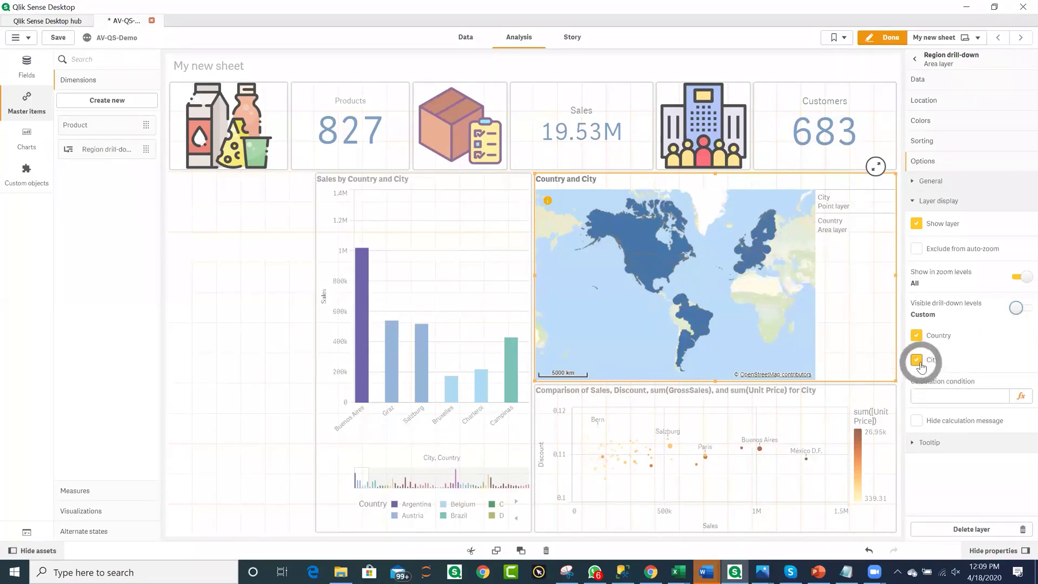
- Exclude the City level from the Region drill-down area layer and color the layer by the Sales measure
left_click(917, 361)
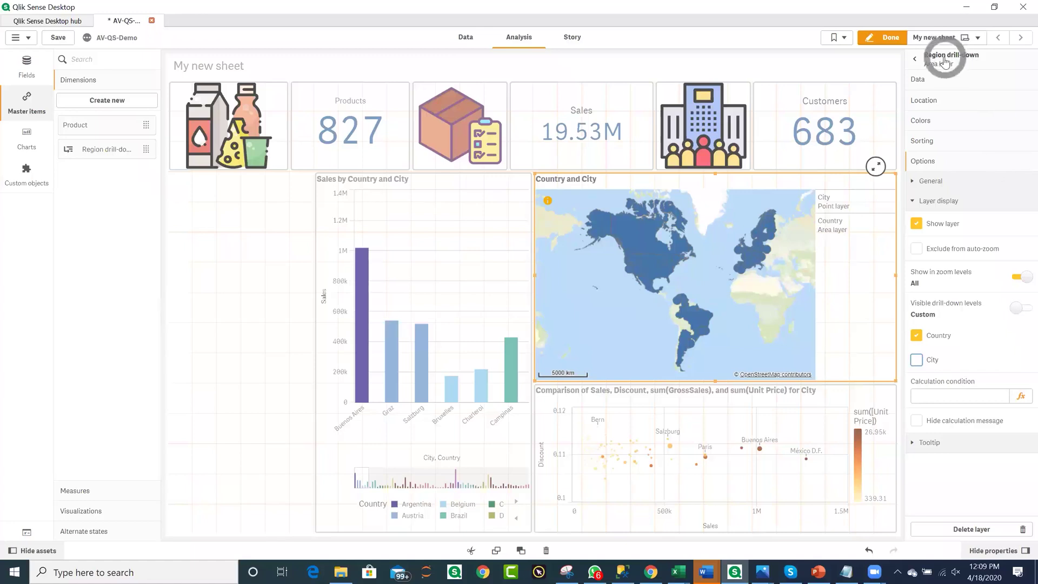
left_click(935, 121)
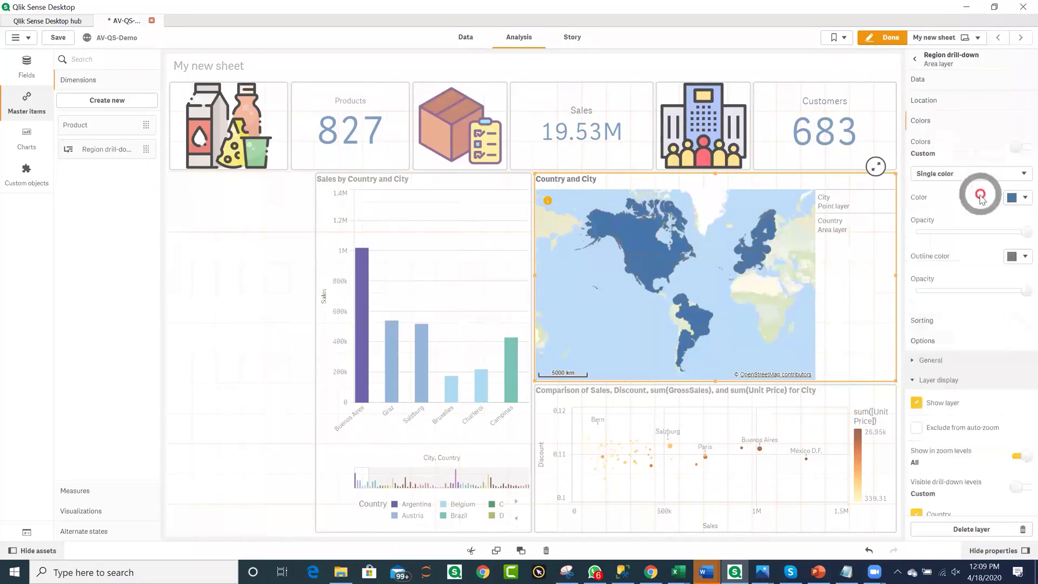
left_click(994, 244)
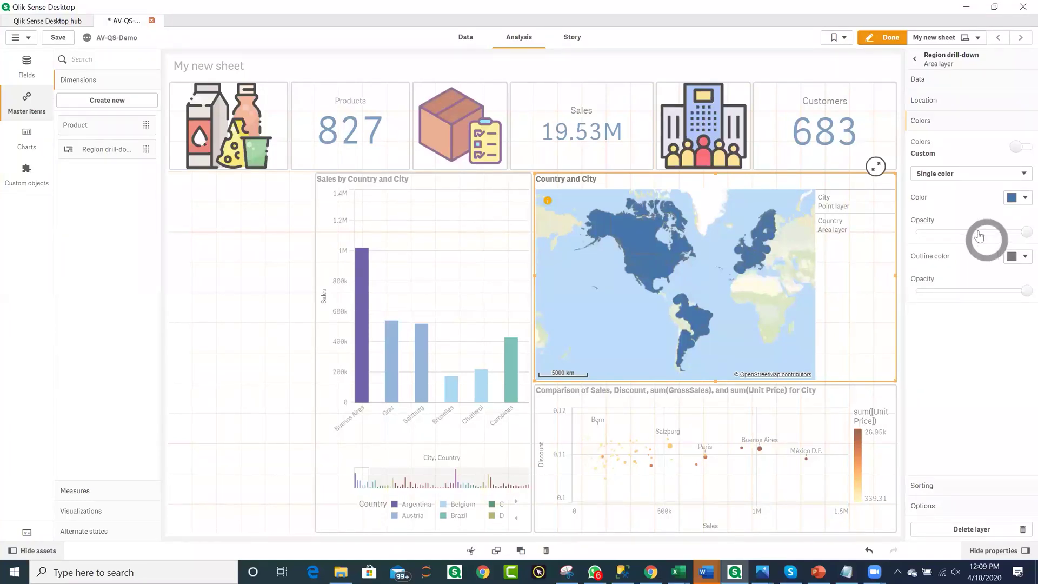
left_click(957, 174)
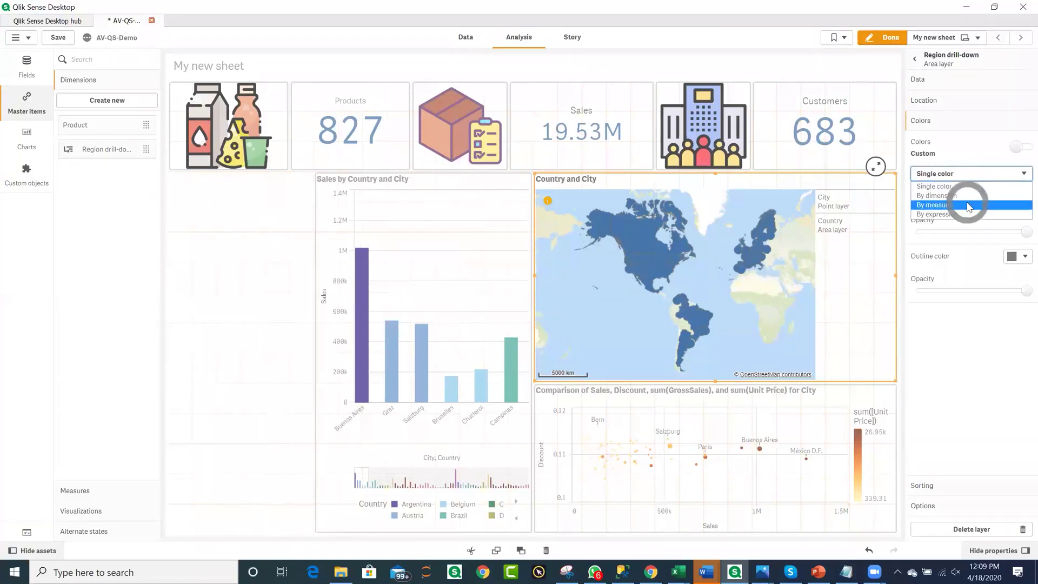
left_click(967, 205)
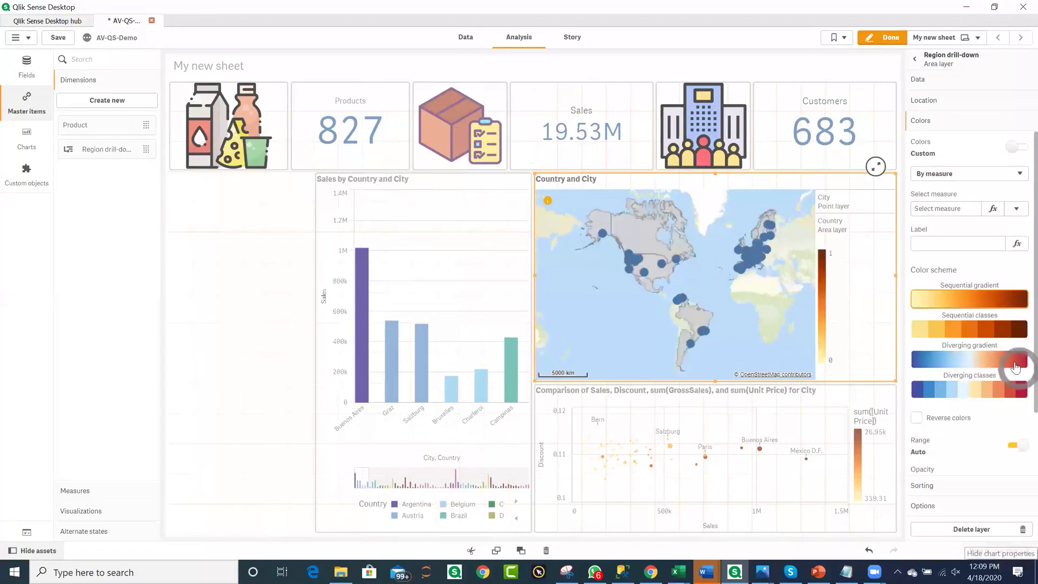
left_click(935, 242)
left_click(1016, 208)
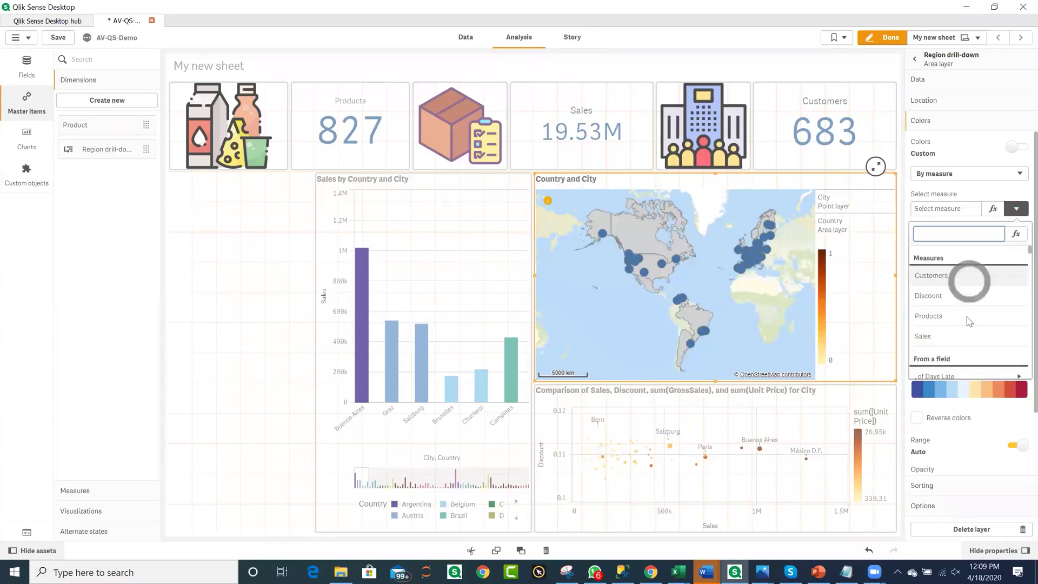
left_click(966, 336)
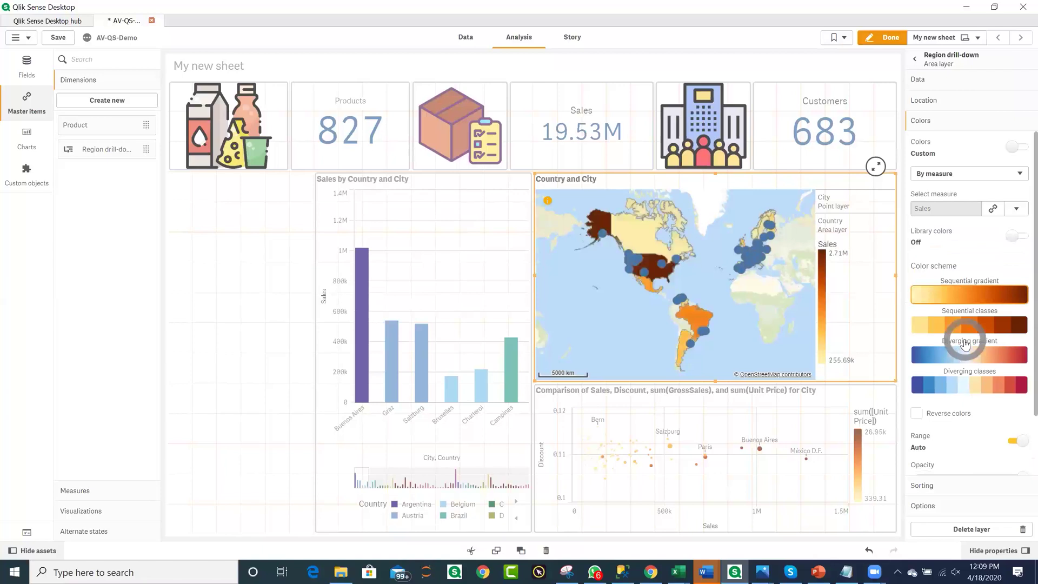
left_click(1008, 154)
- Replace the City dimension of the map's point layer with the Region drill-down master dimension
left_click(946, 65)
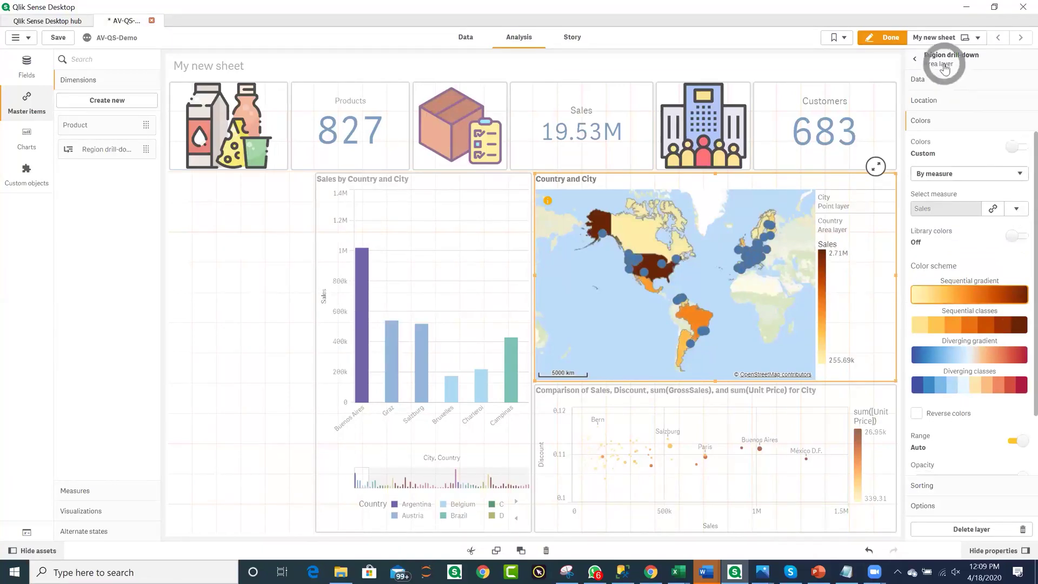
left_click(972, 118)
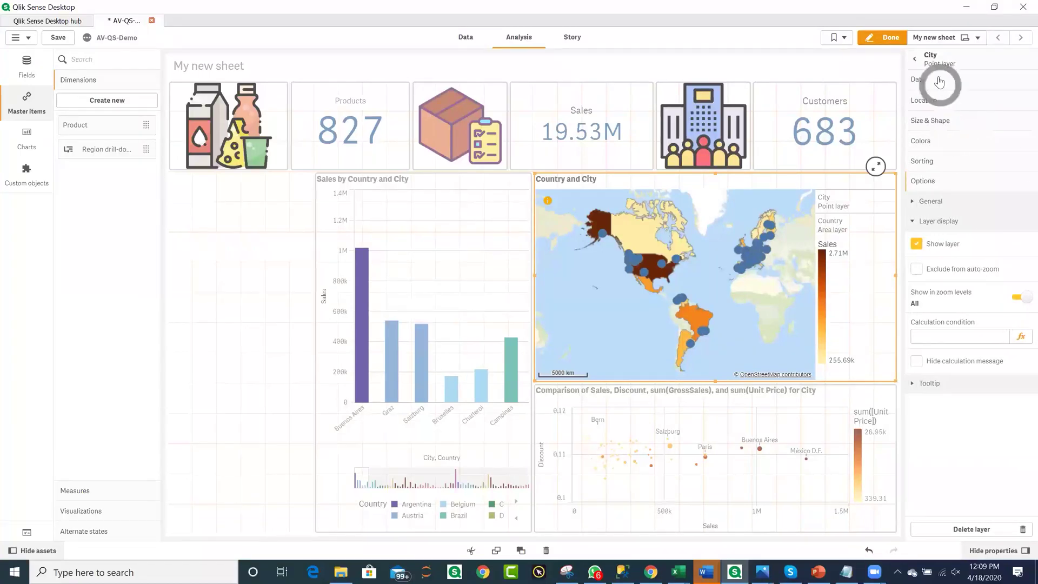
left_click(939, 82)
right_click(939, 133)
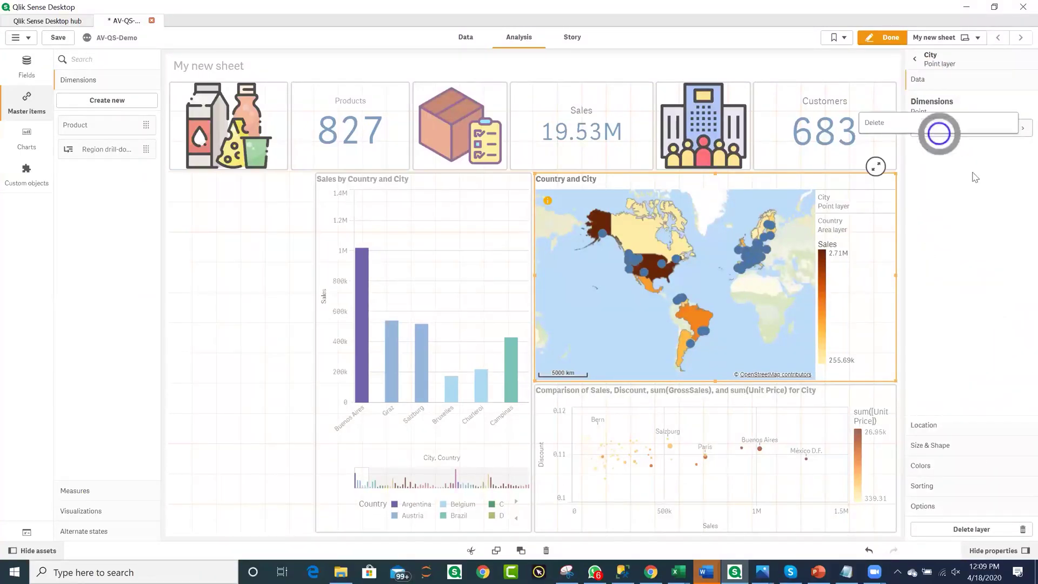
left_click(937, 126)
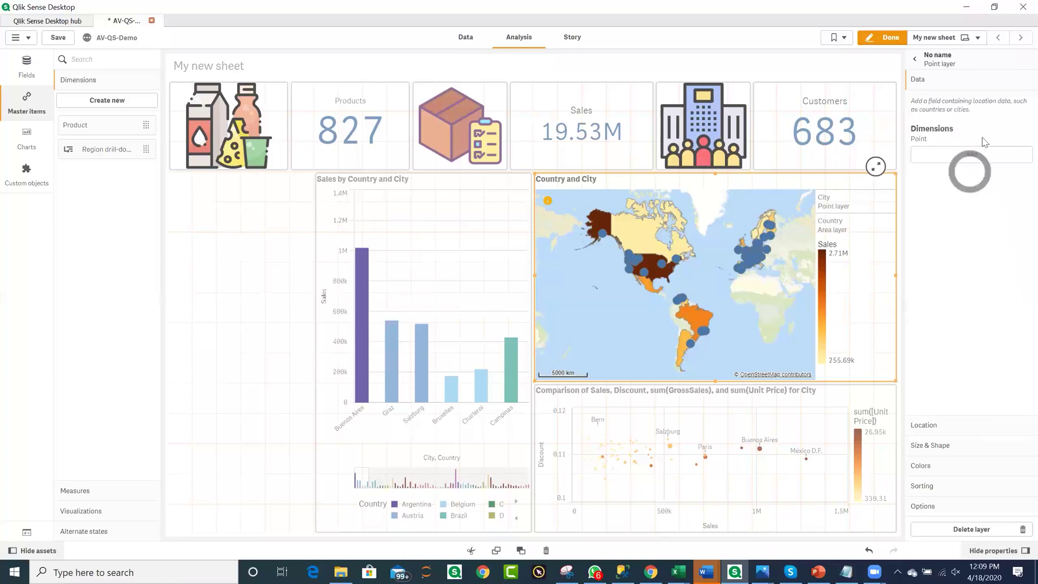
left_click(987, 155)
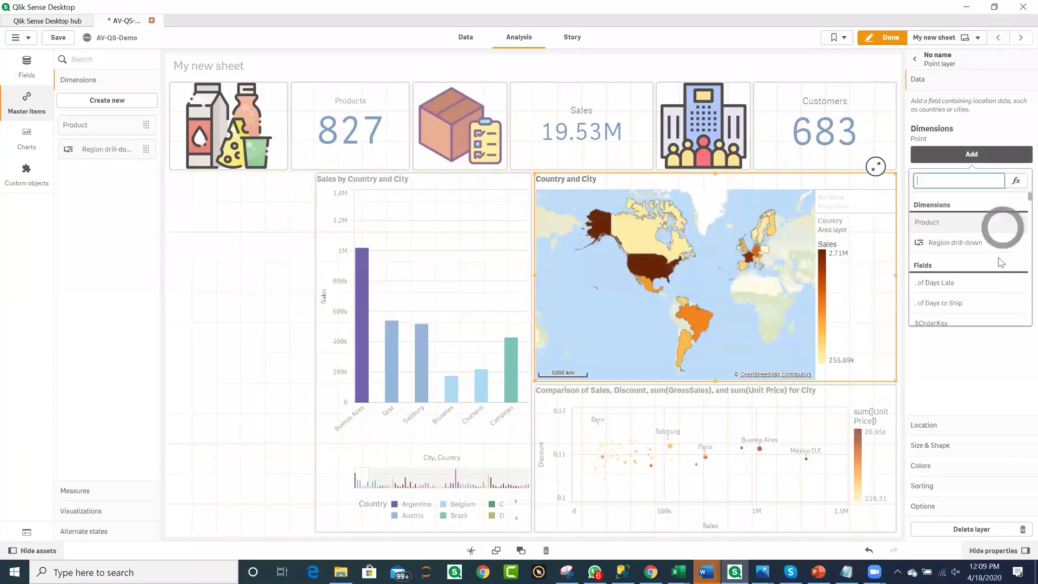
left_click(991, 242)
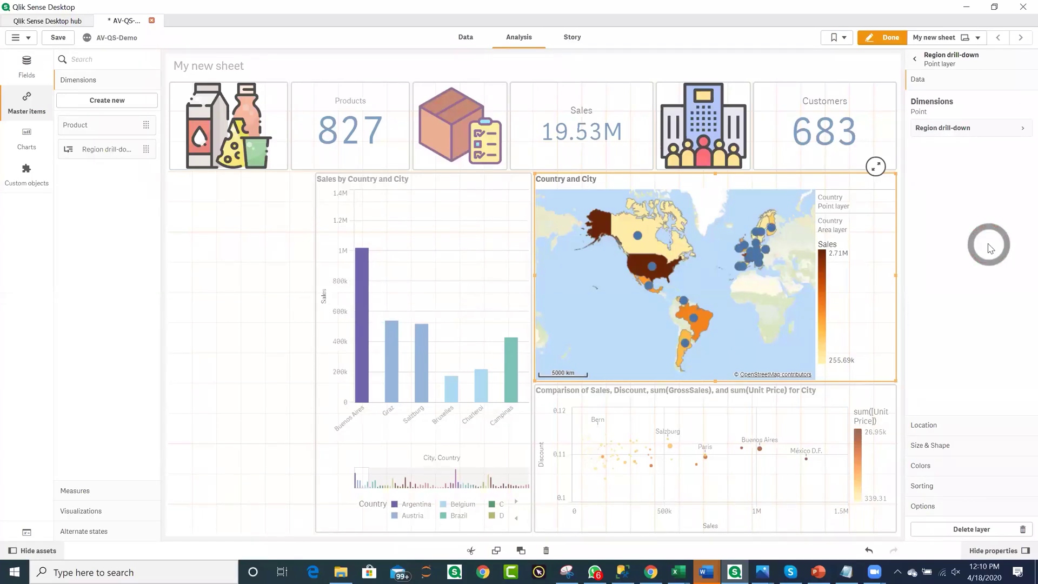
- Set the point layer's visible drill-down levels to Custom and exclude the Country level
left_click(978, 507)
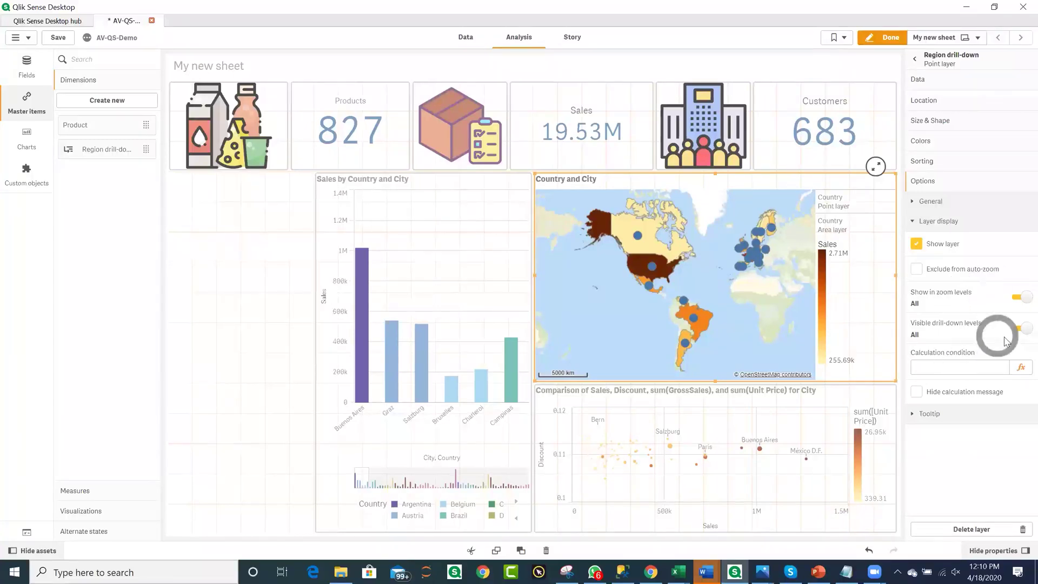
left_click(1016, 331)
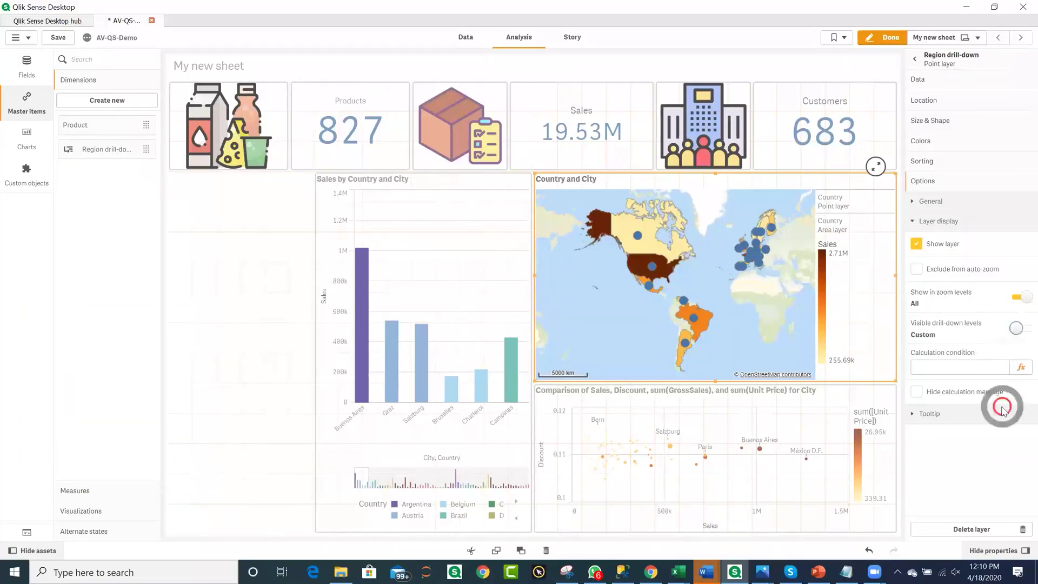
left_click(918, 355)
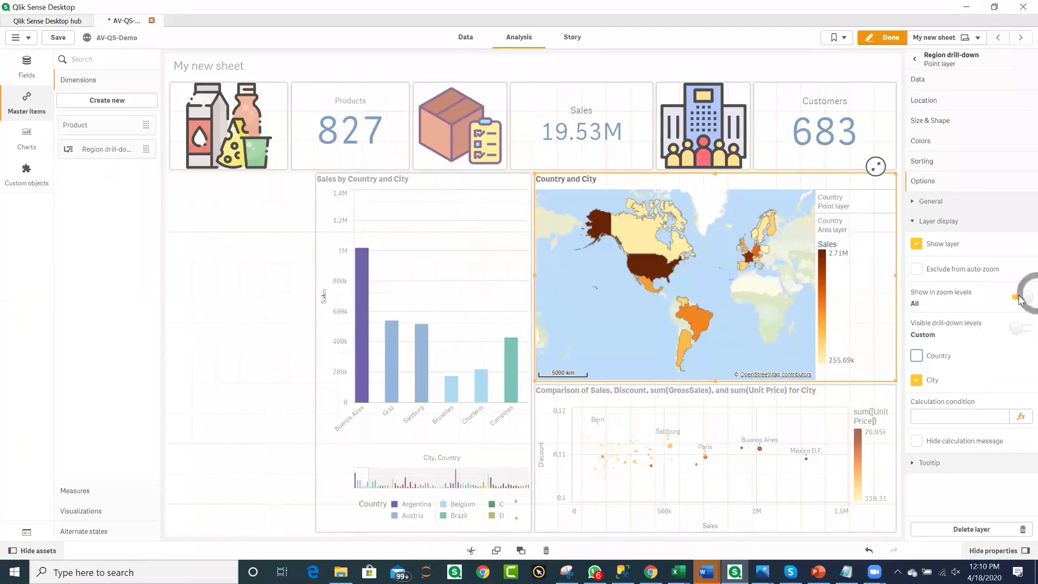
- Color the Region drill-down point layer by the Sales measure
left_click(965, 144)
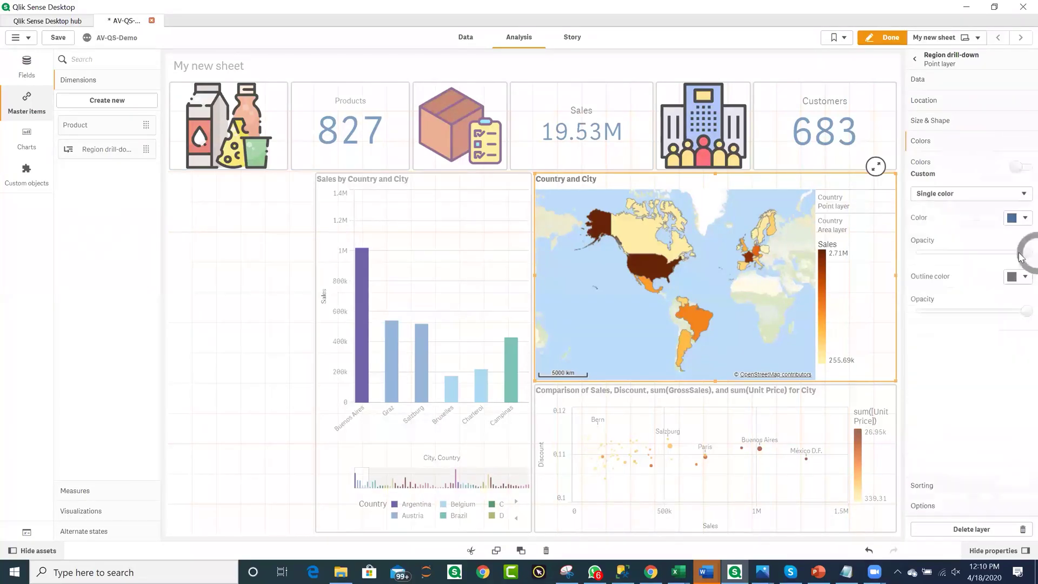
left_click(959, 196)
left_click(975, 228)
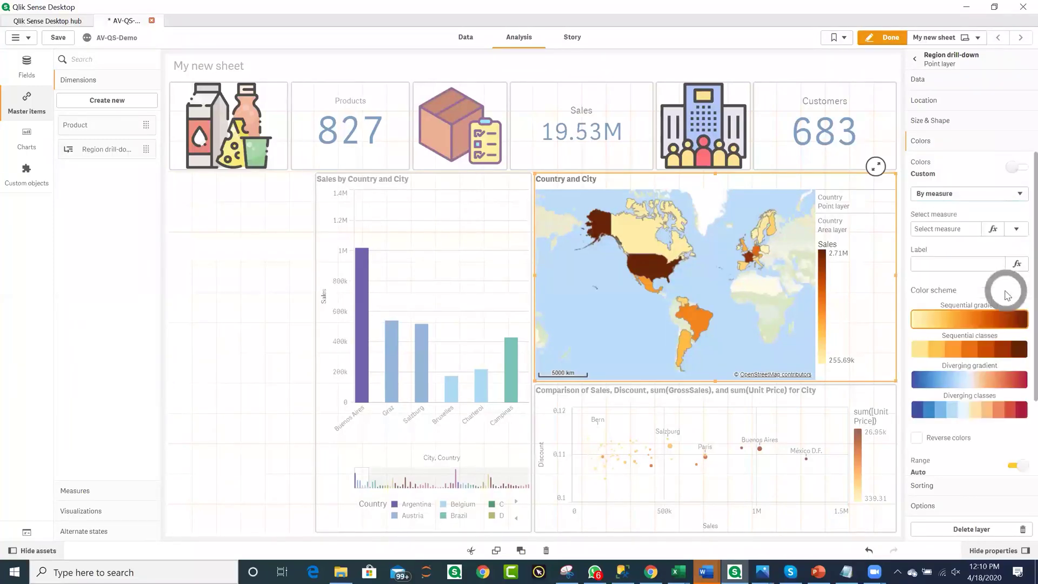
left_click(1016, 229)
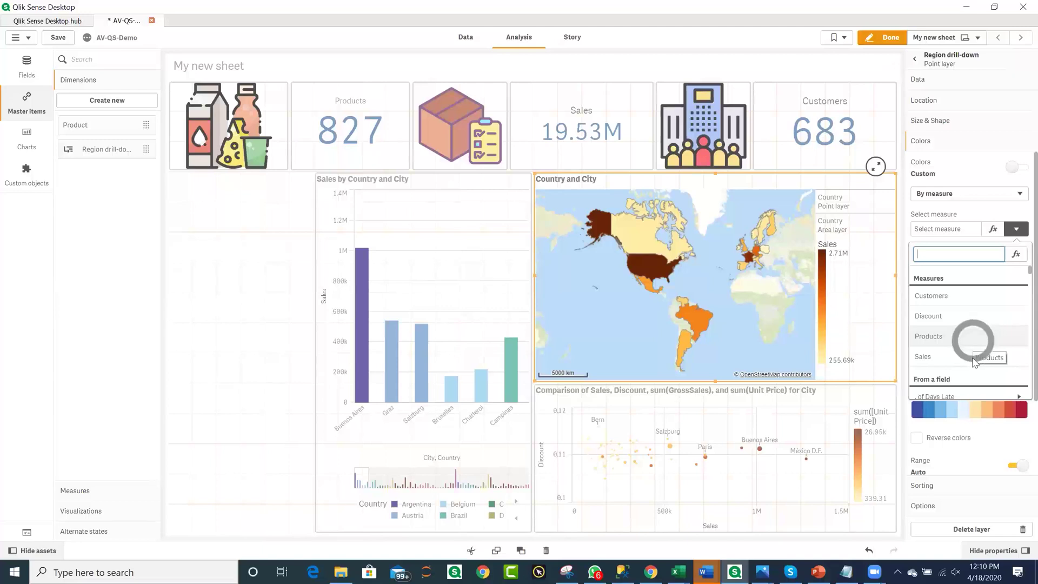
left_click(976, 359)
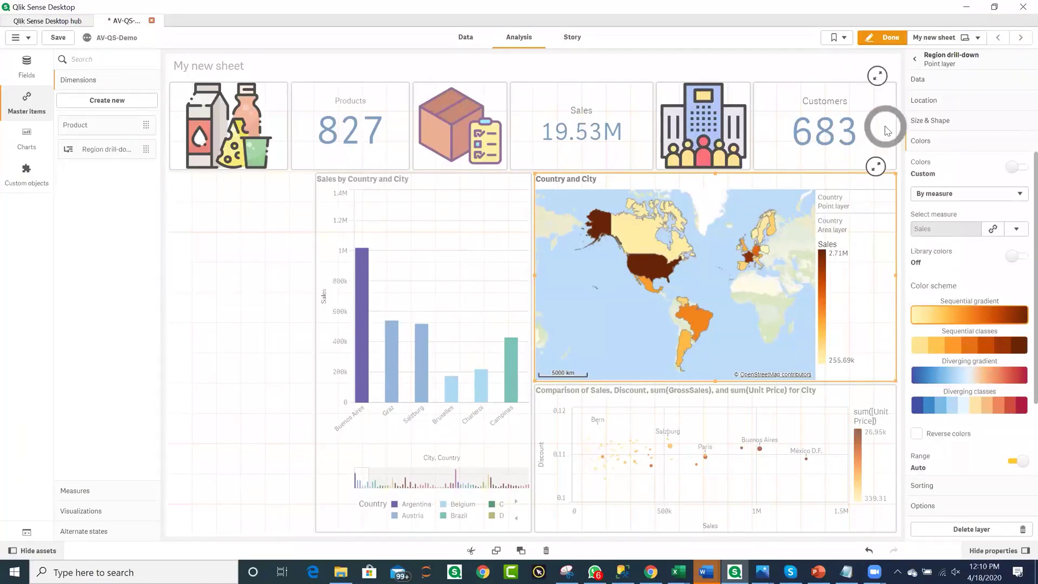
left_click(874, 145)
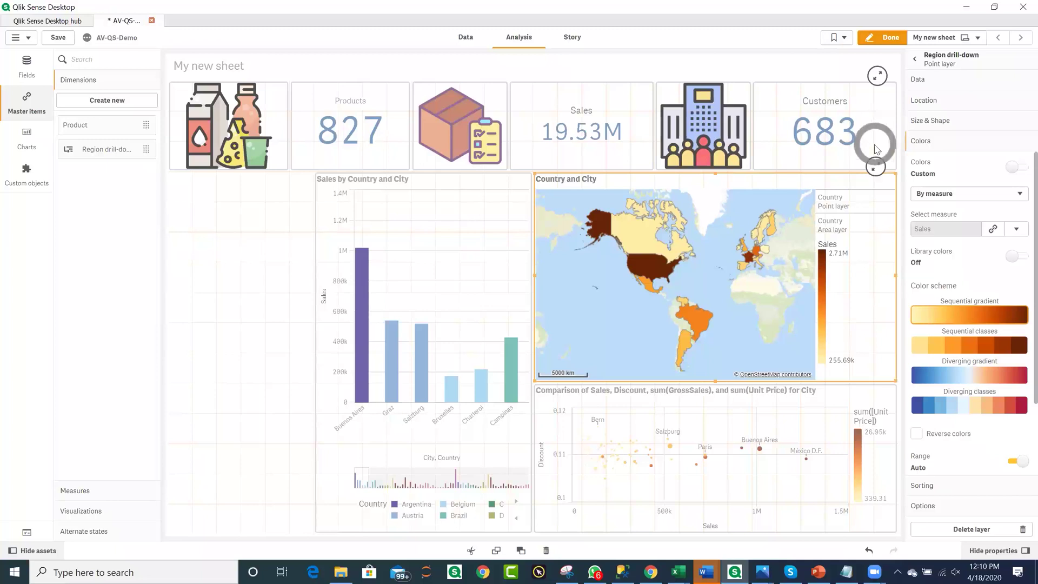
- Test the map's drill-down outside edit mode by selecting and confirming USA, and clear the Country selection
left_click(890, 39)
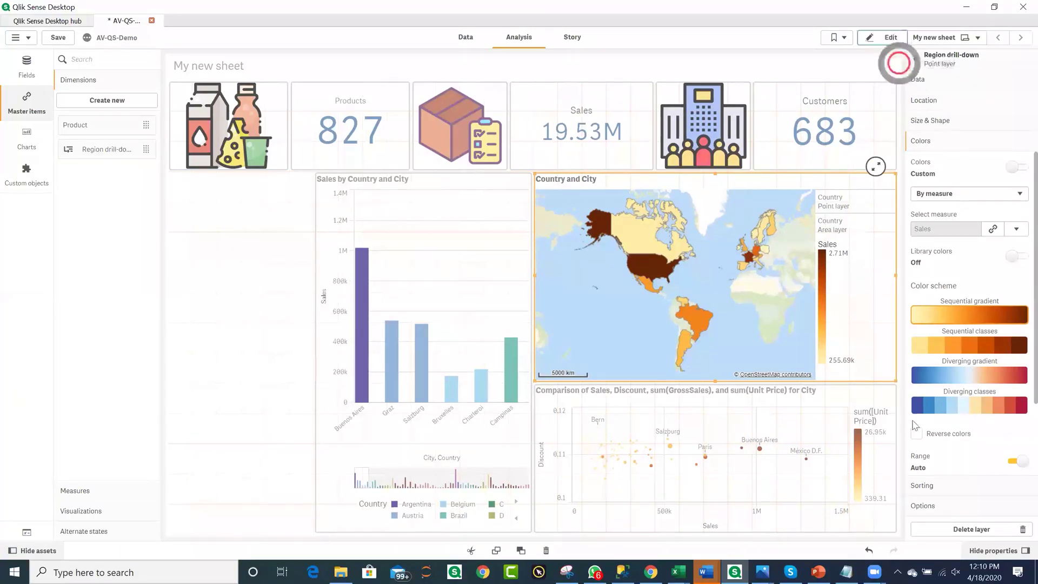
left_click(721, 291)
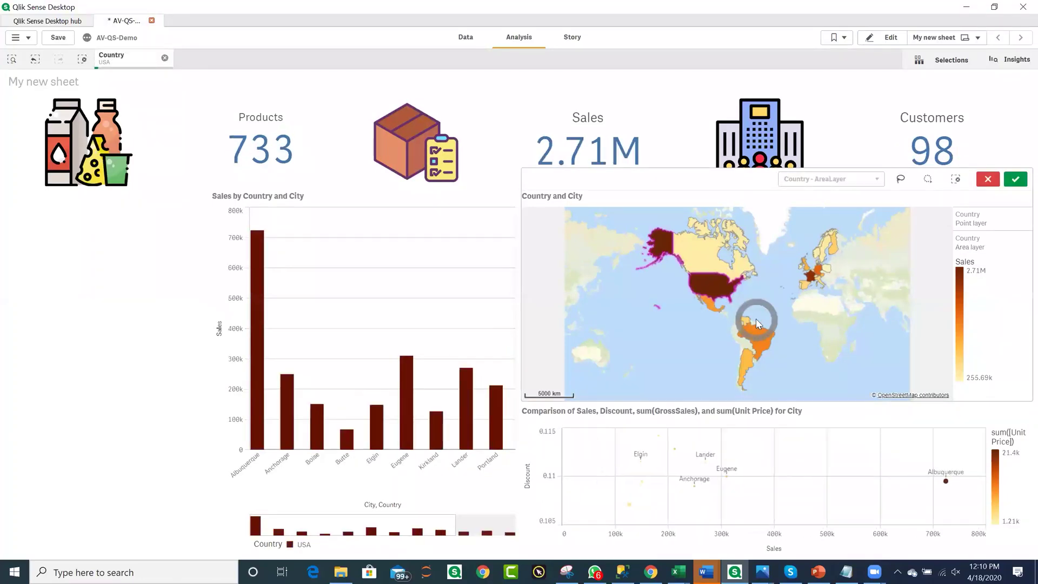
left_click(1015, 179)
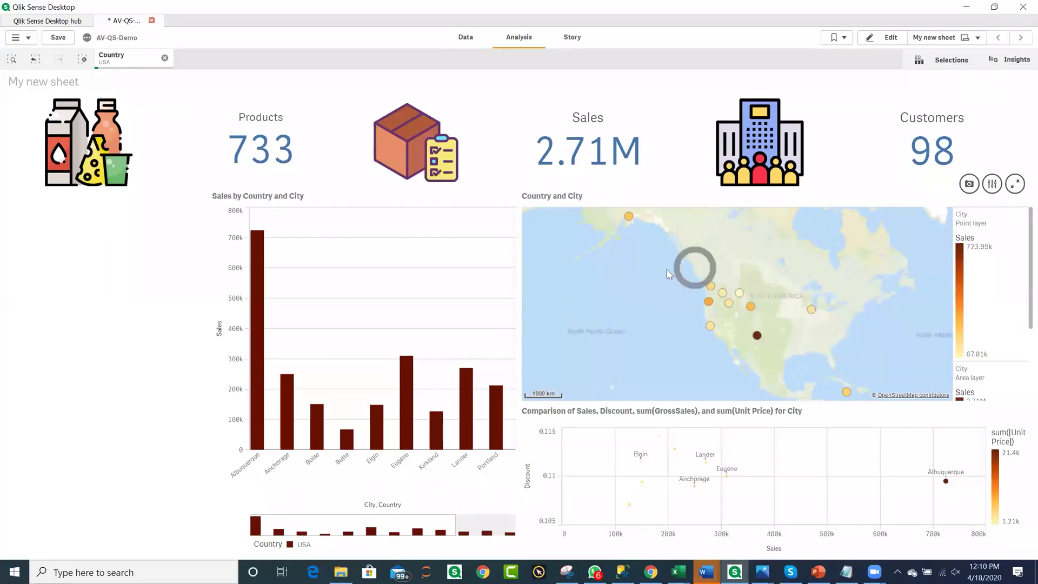
mouse_move(711, 290)
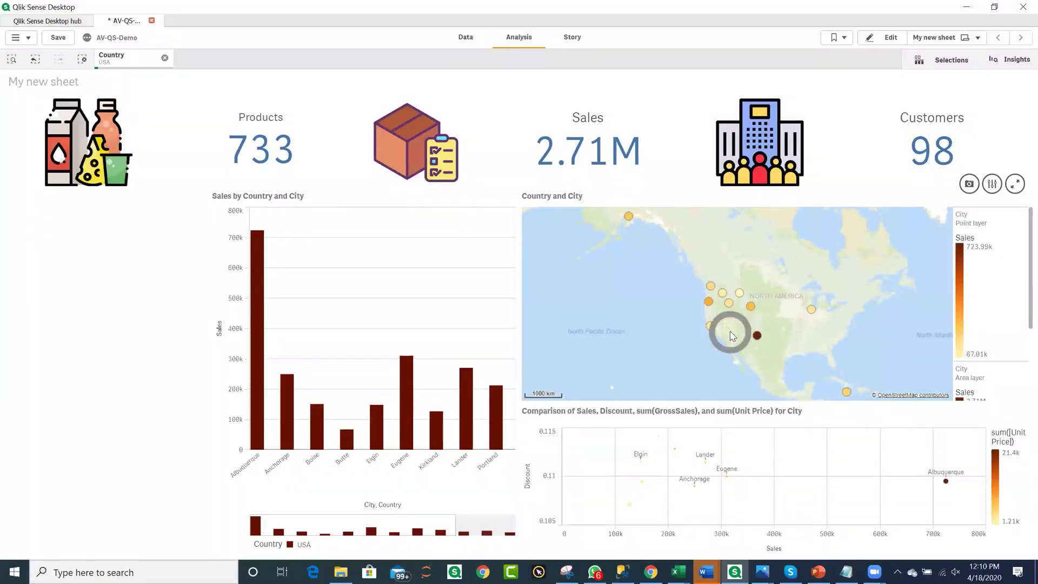
left_click(164, 58)
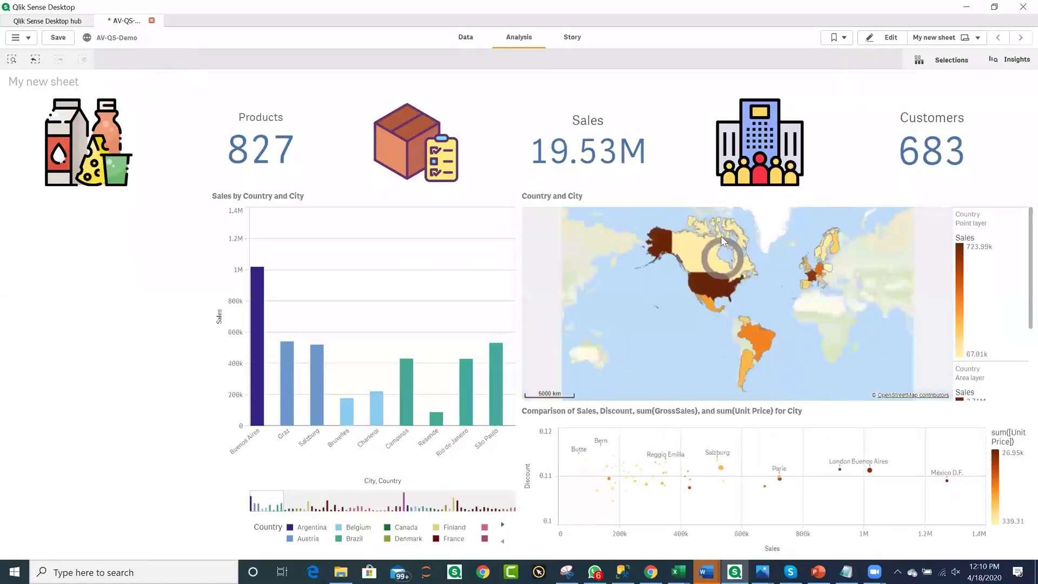
mouse_move(779, 478)
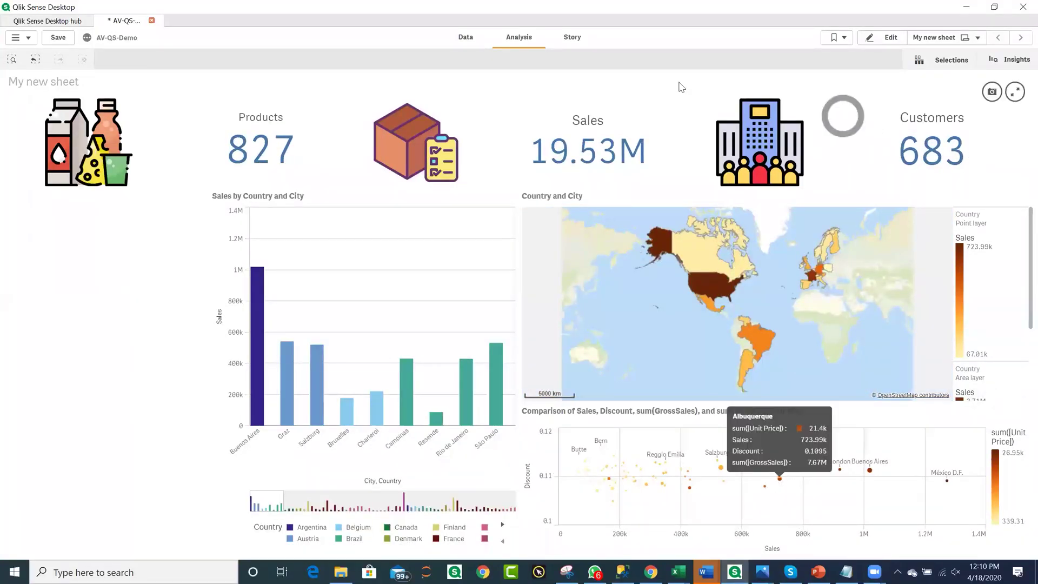
- Return to editing the sheet and set the Sales by Country and City bar chart's presentation to Horizontal
left_click(889, 43)
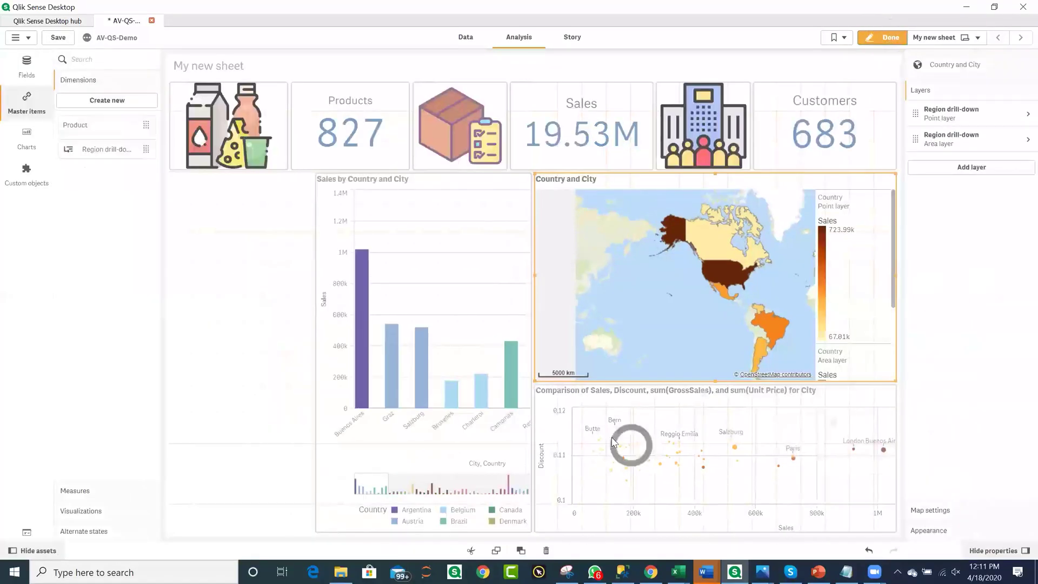
left_click(630, 437)
left_click(434, 267)
left_click(500, 349)
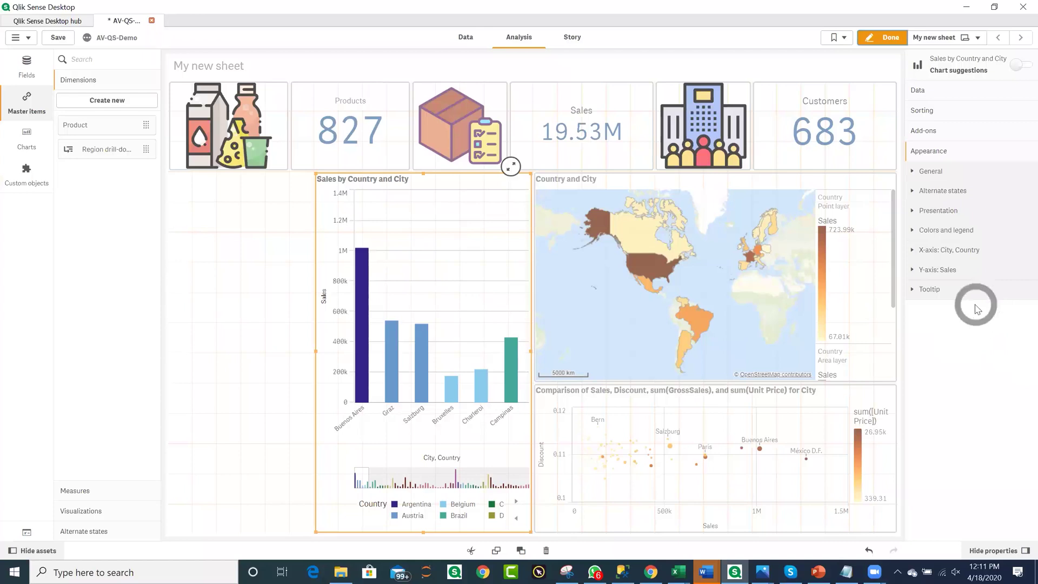
left_click(950, 214)
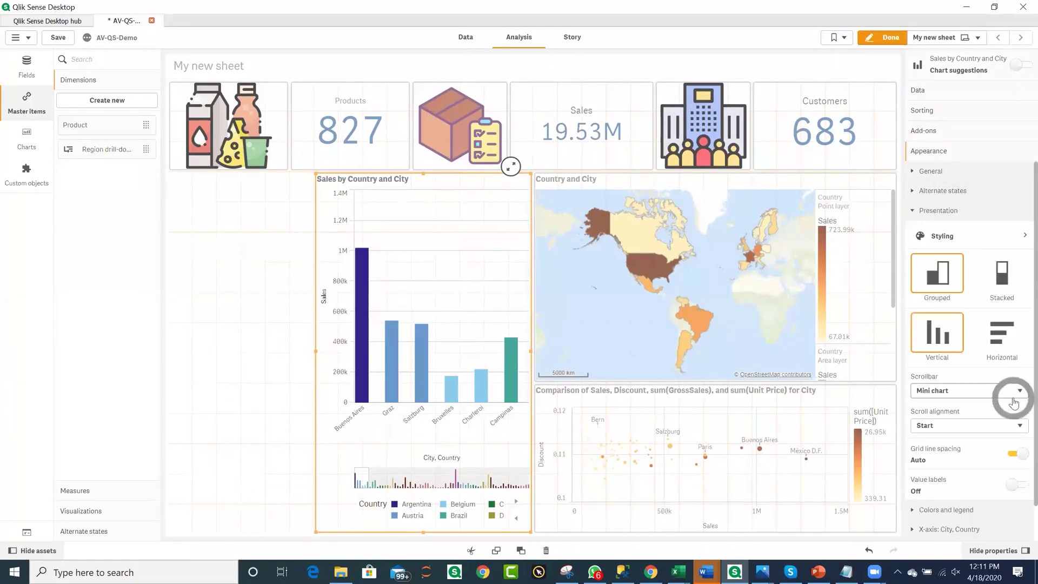
left_click(1001, 359)
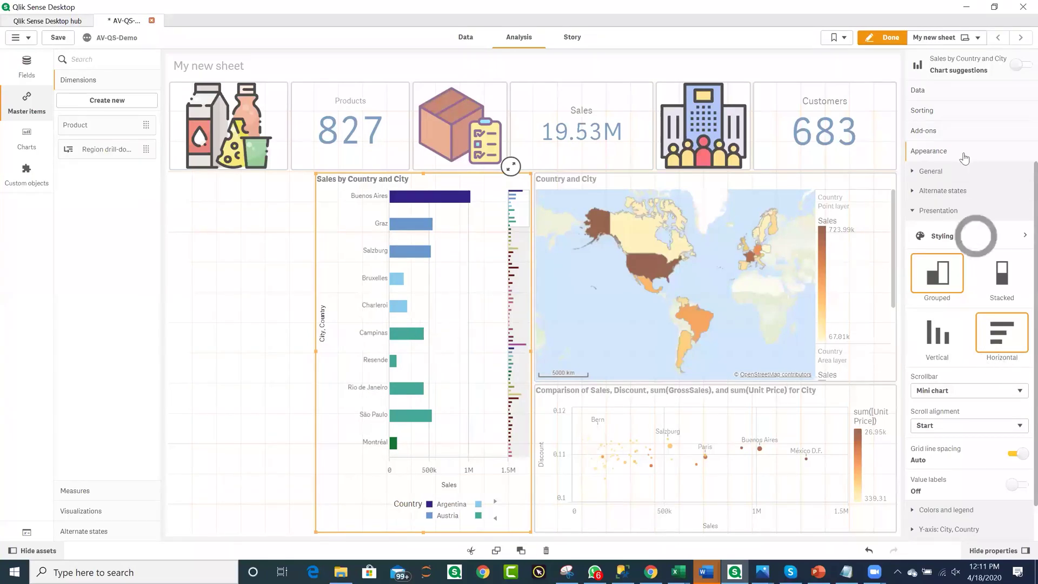
- Delete the City dimension from the Sales by Country and City bar chart and open the chart's sorting settings
left_click(950, 90)
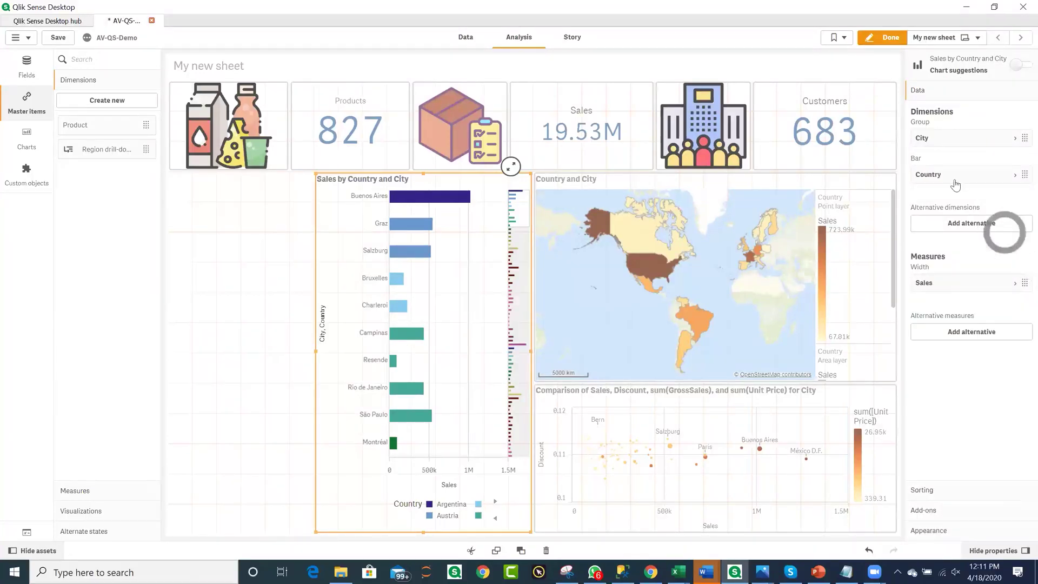
right_click(946, 147)
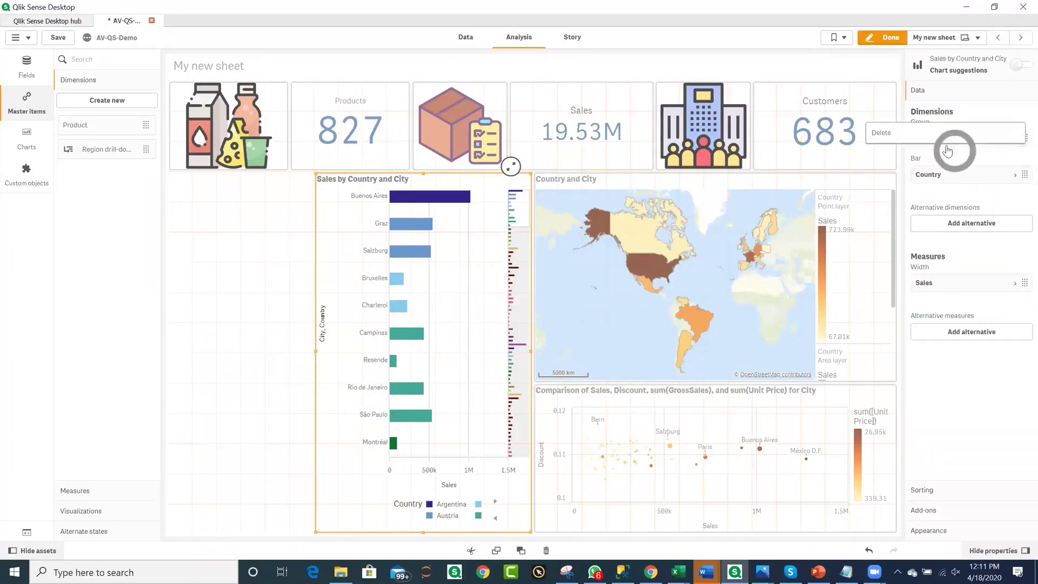
left_click(937, 139)
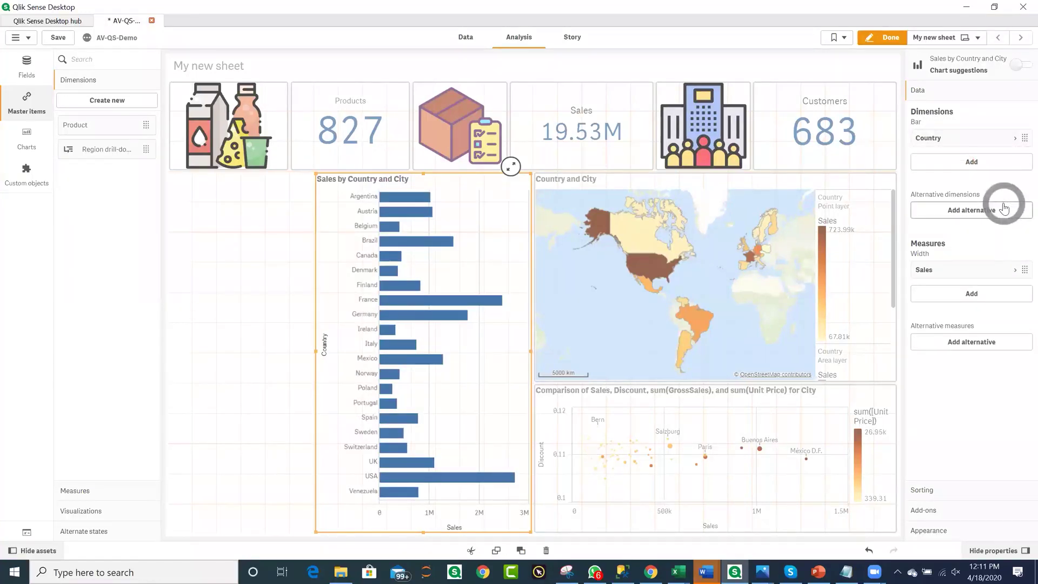
left_click(946, 500)
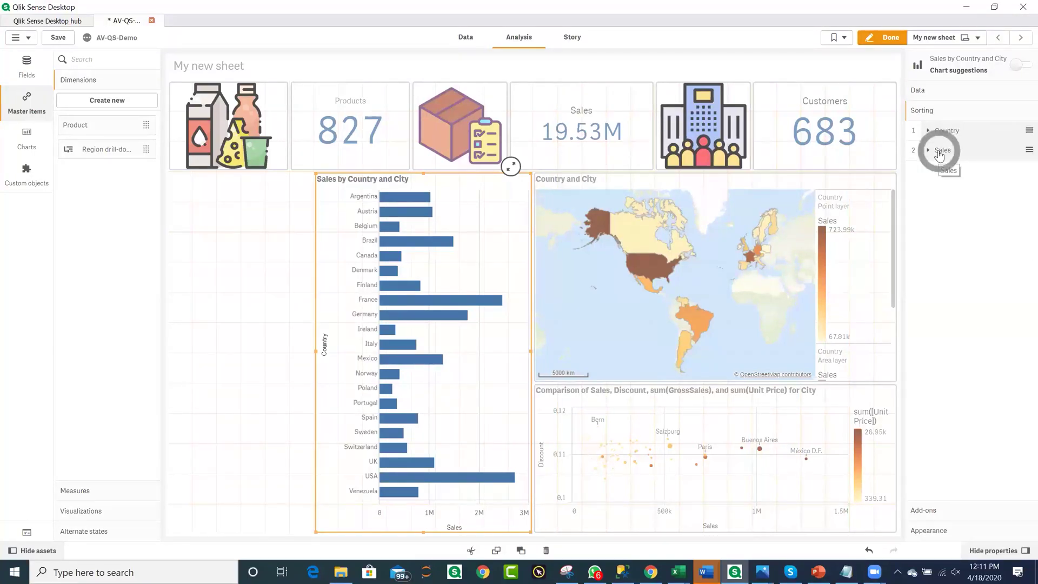
- Put Sales ahead of Country in the sorting order of the Sales by Country and City bar chart
left_click_drag(942, 155, 941, 148)
left_click_drag(942, 131, 941, 127)
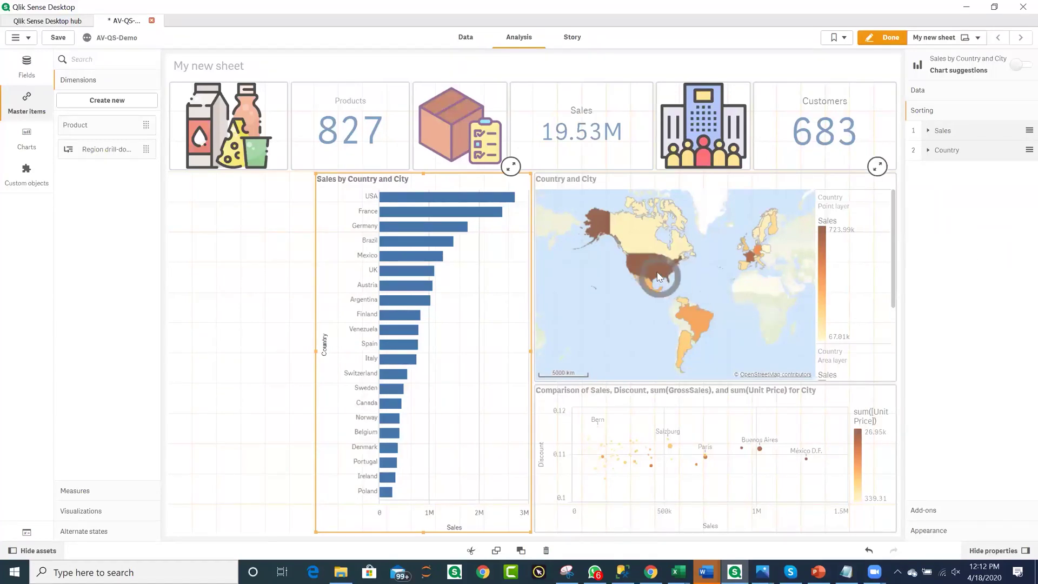
- Switch the bar chart to custom colors by the Sales measure and hide its legend
left_click(929, 530)
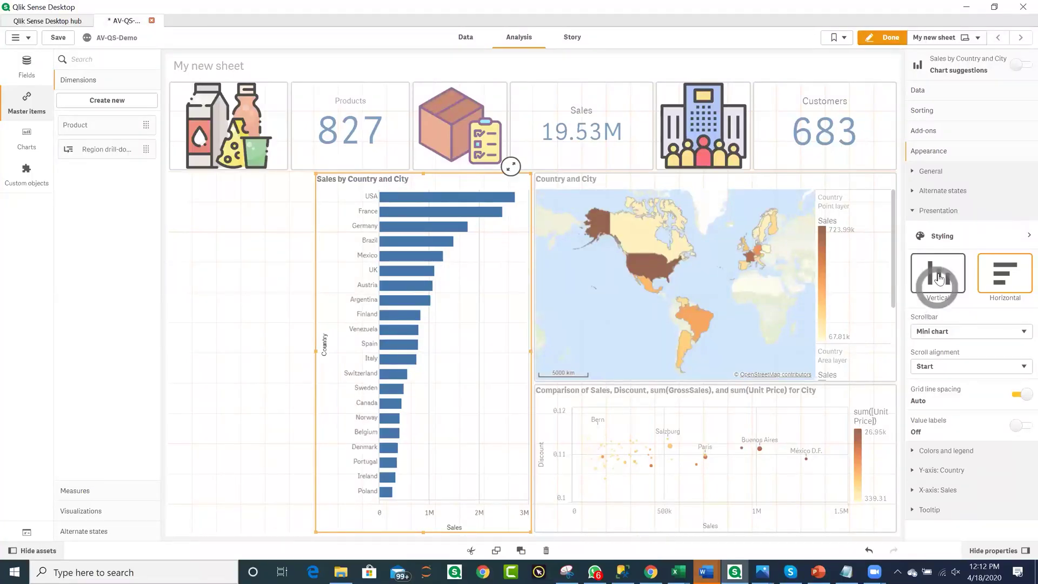
left_click(948, 457)
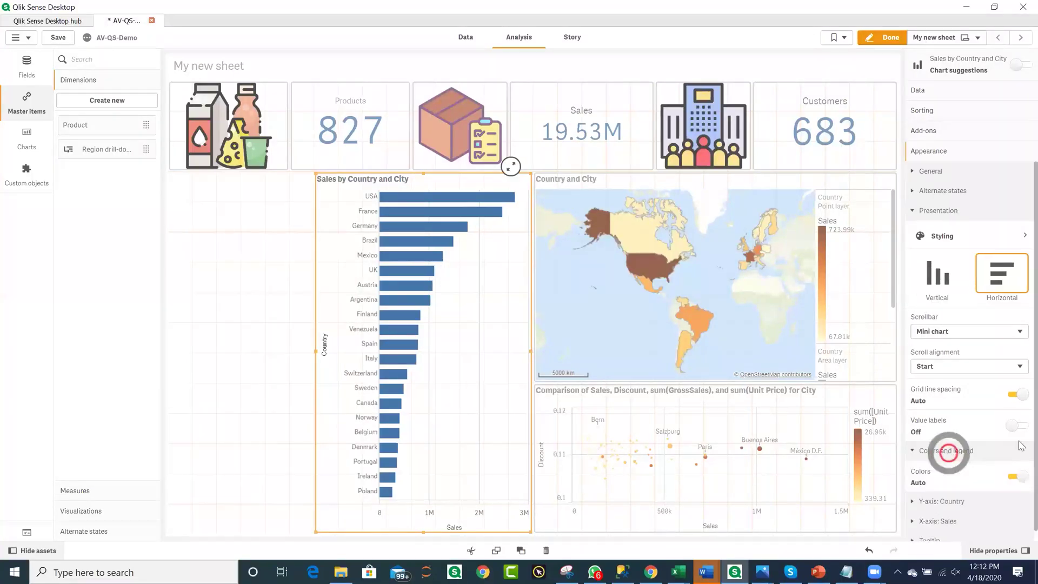
scroll(1019, 418, "down", 1)
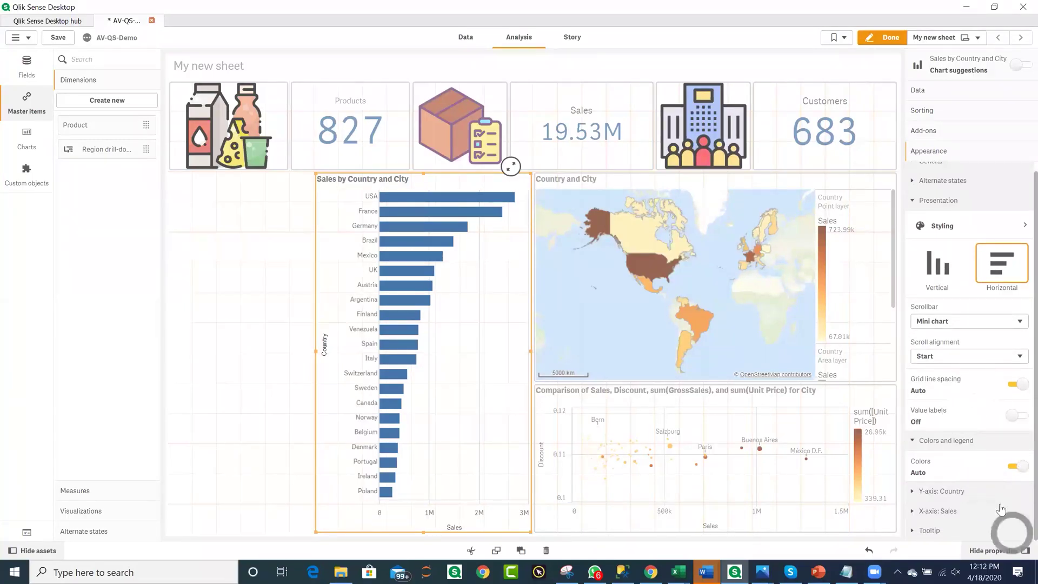
left_click(1013, 470)
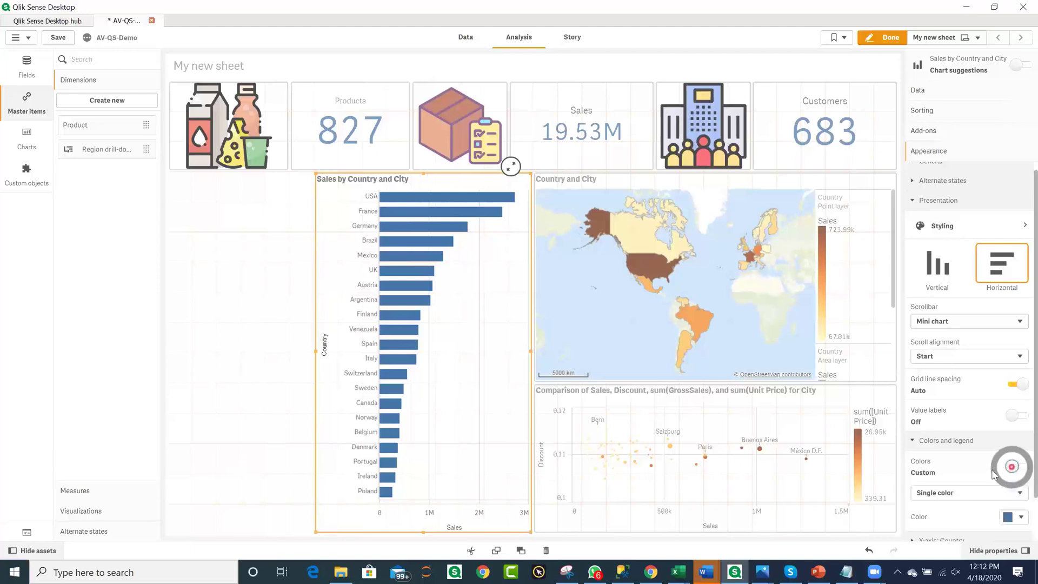
scroll(1019, 451, "down", 3)
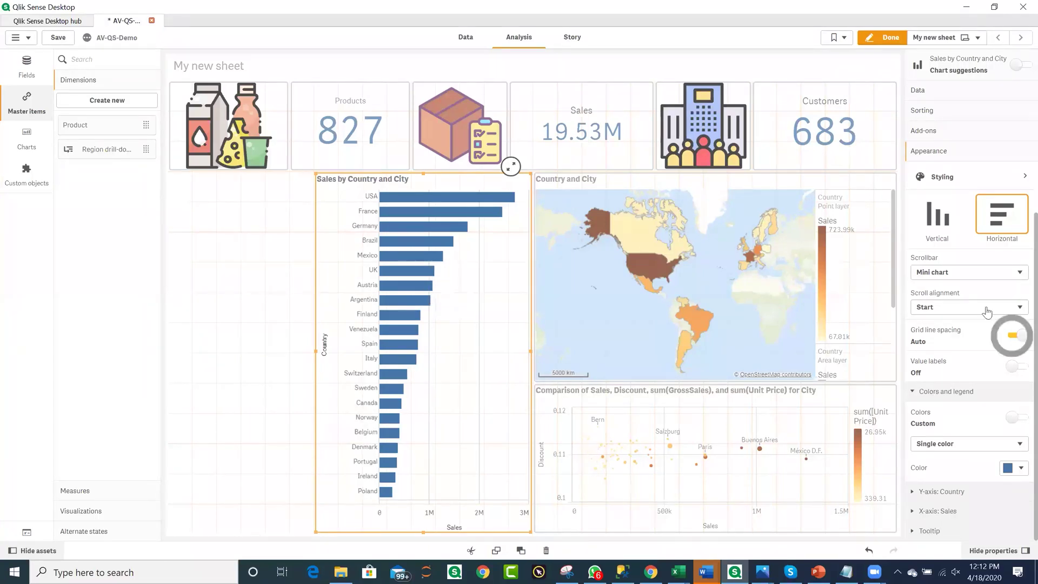
left_click(964, 446)
left_click(966, 476)
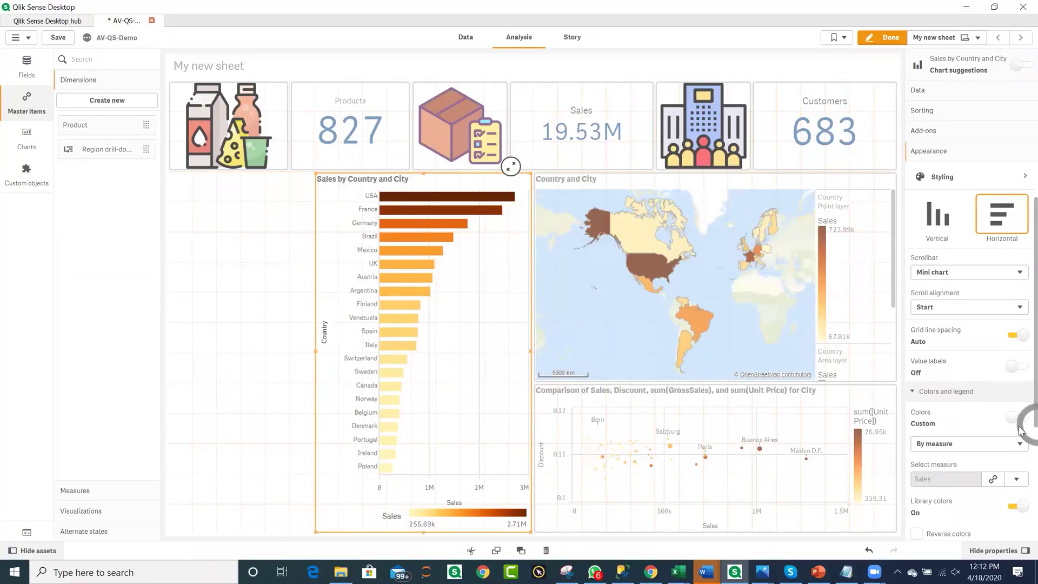
scroll(1020, 421, "down", 5)
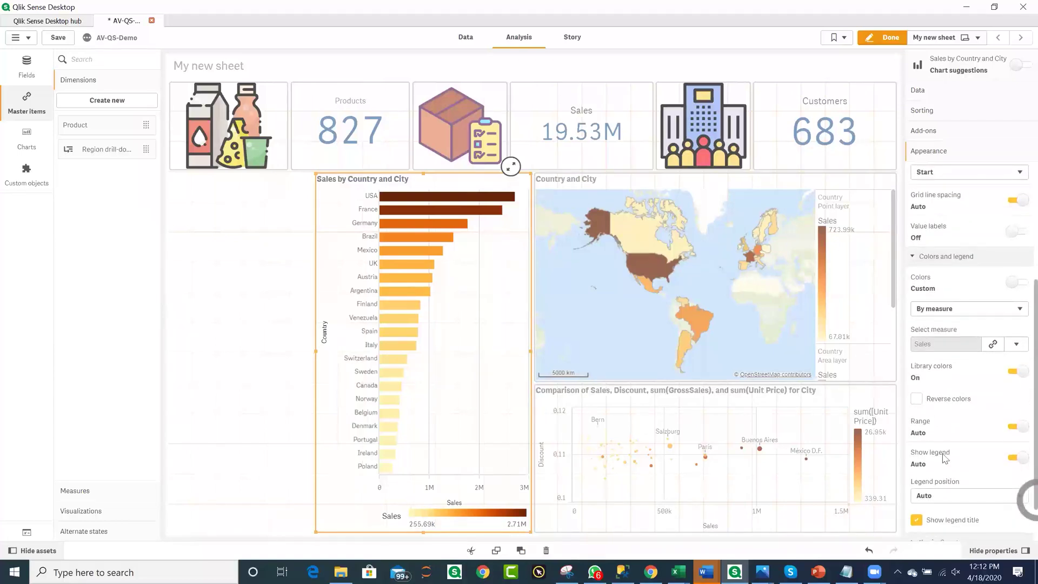
left_click(1010, 458)
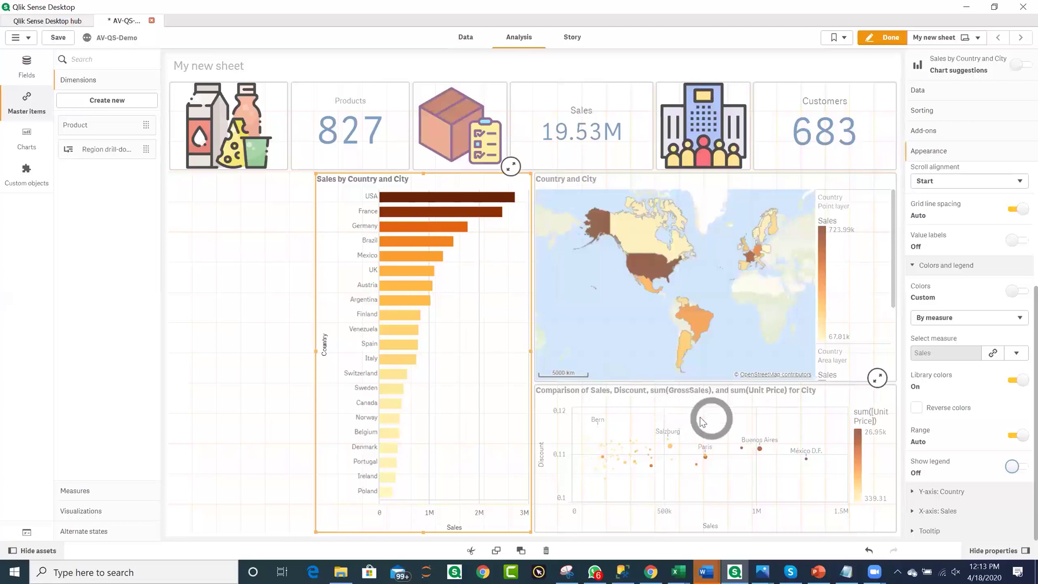
- Hide the color legend of the scatter plot comparing Sales, Discount, GrossSales and Unit Price by City
left_click(665, 421)
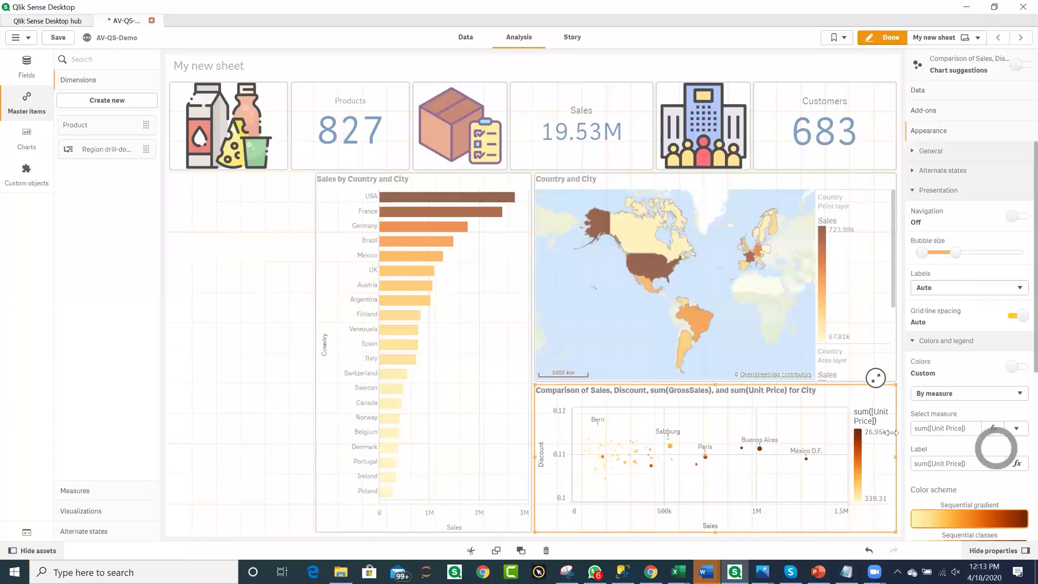
scroll(1021, 411, "down", 3)
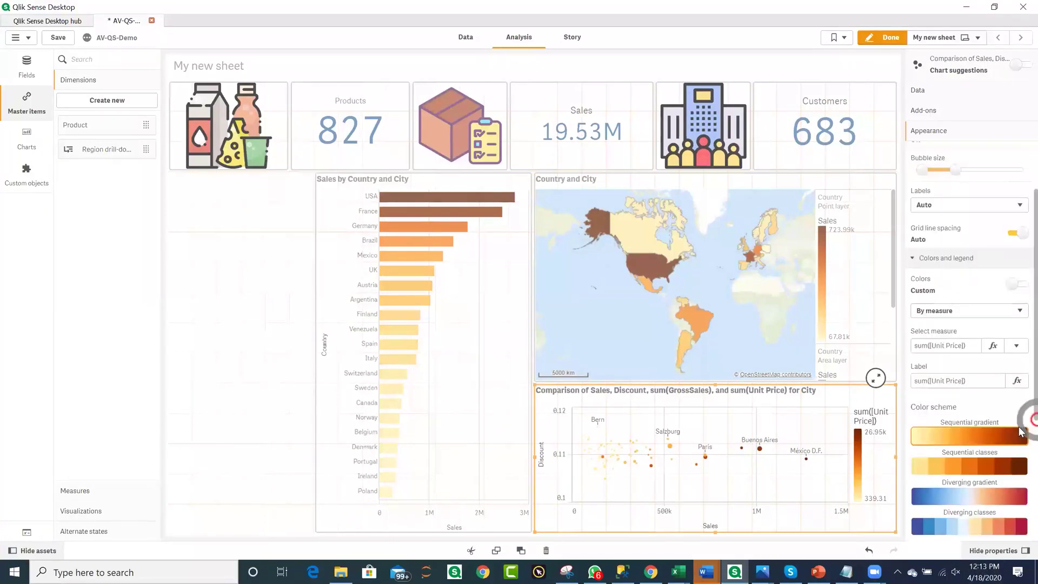
scroll(1021, 431, "down", 3)
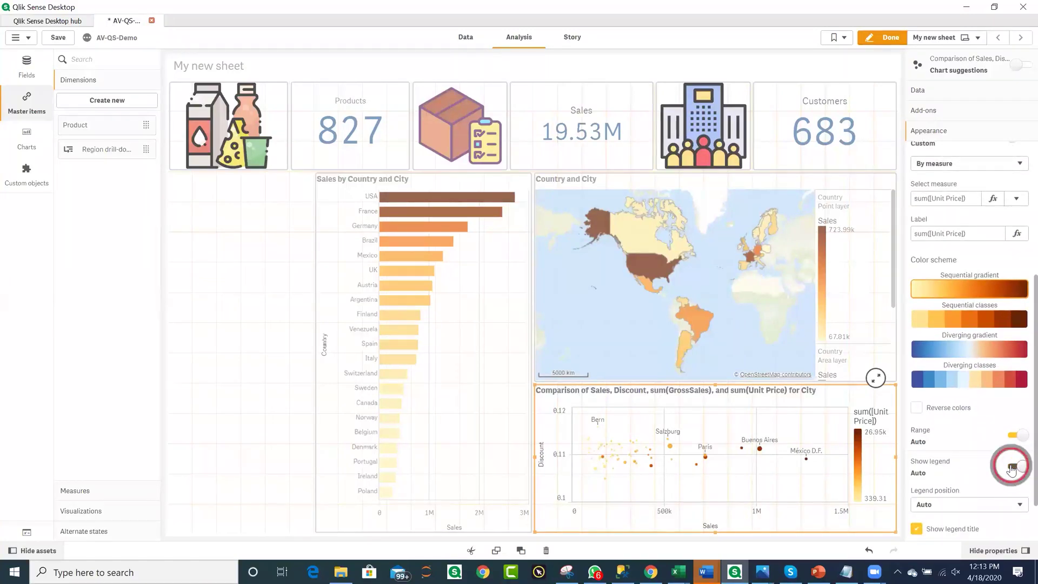
left_click(1014, 466)
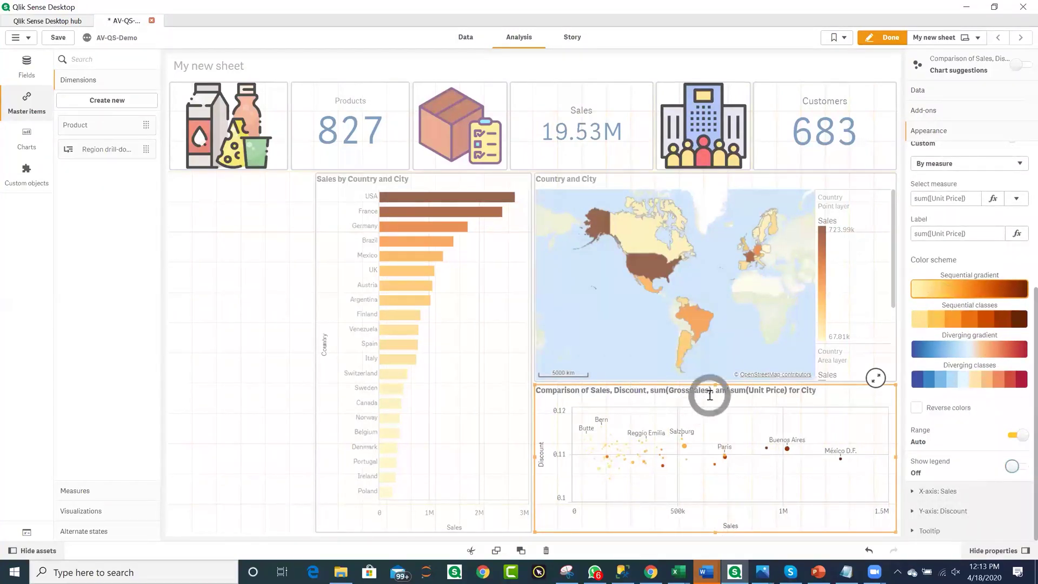
- Review the scatter plot's appearance and data settings and turn off its titles
scroll(1021, 378, "up", 3)
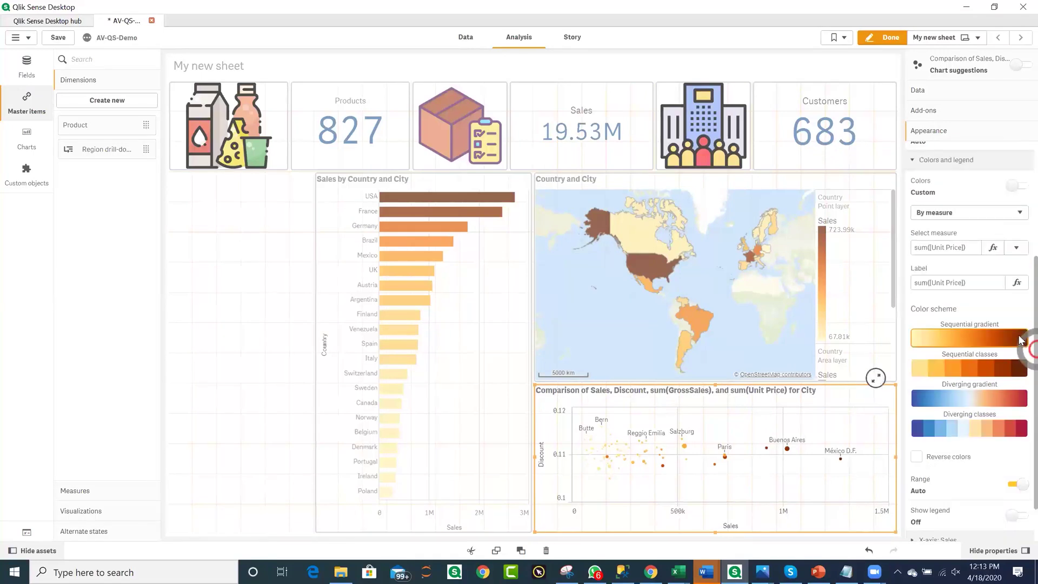
scroll(1020, 299, "up", 3)
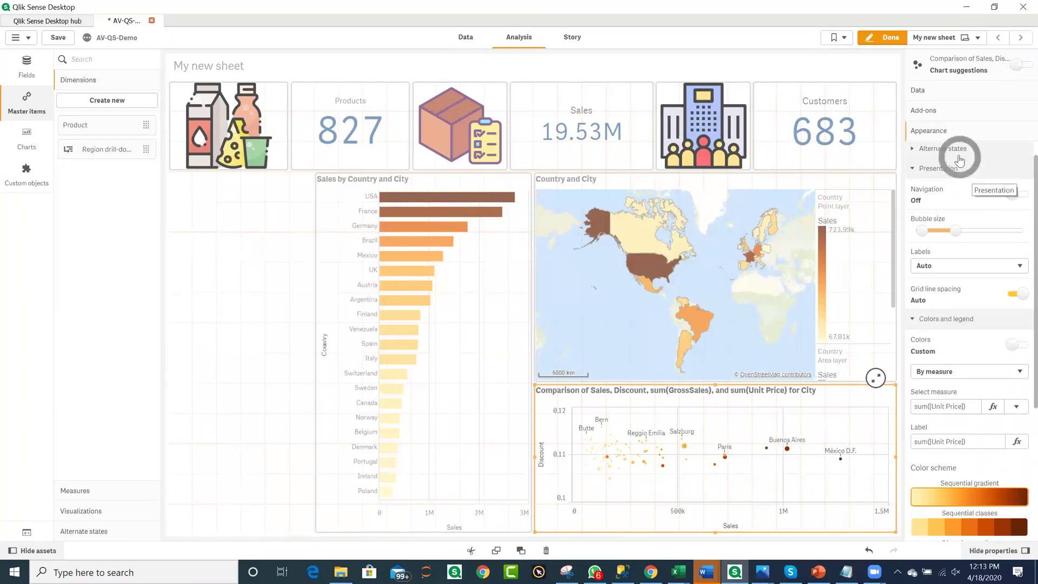
left_click(962, 170)
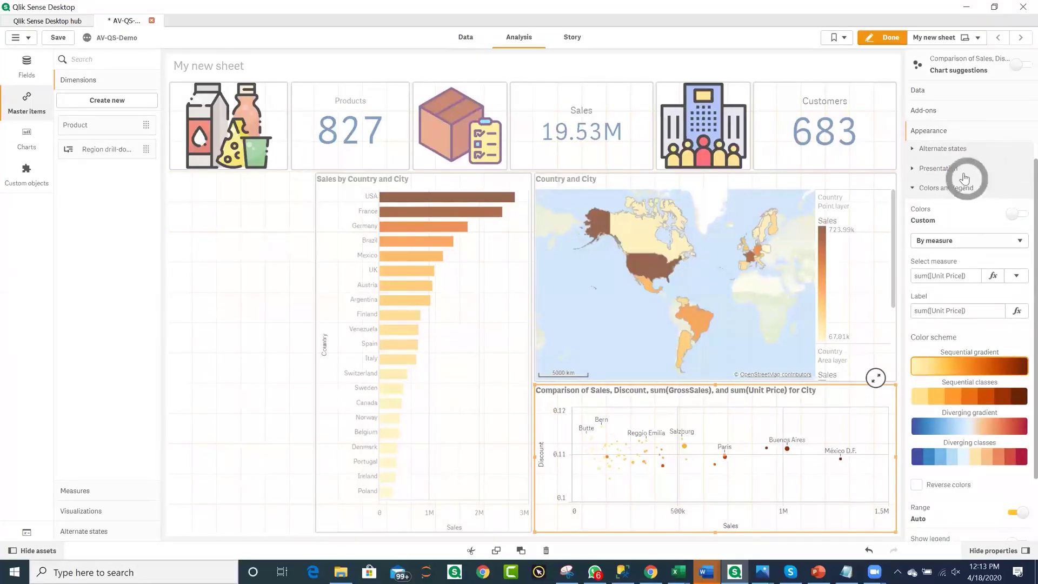
left_click(965, 170)
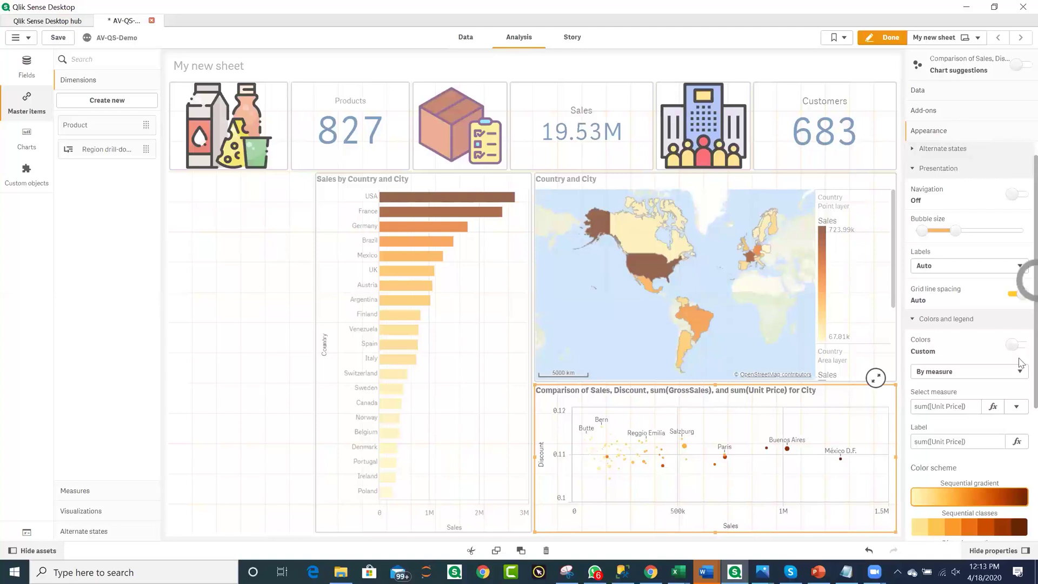
scroll(1021, 365, "down", 4)
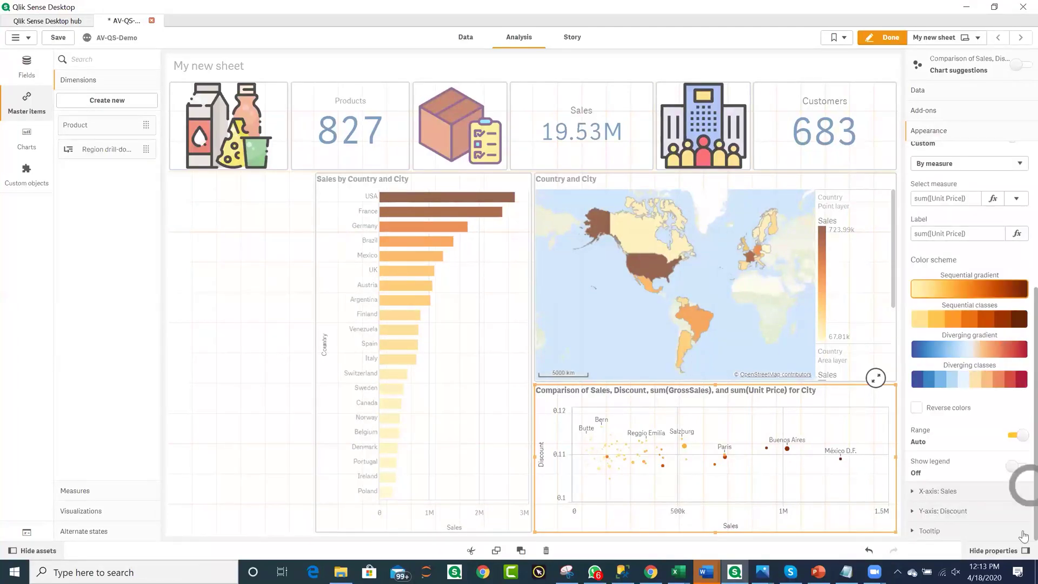
left_click(951, 140)
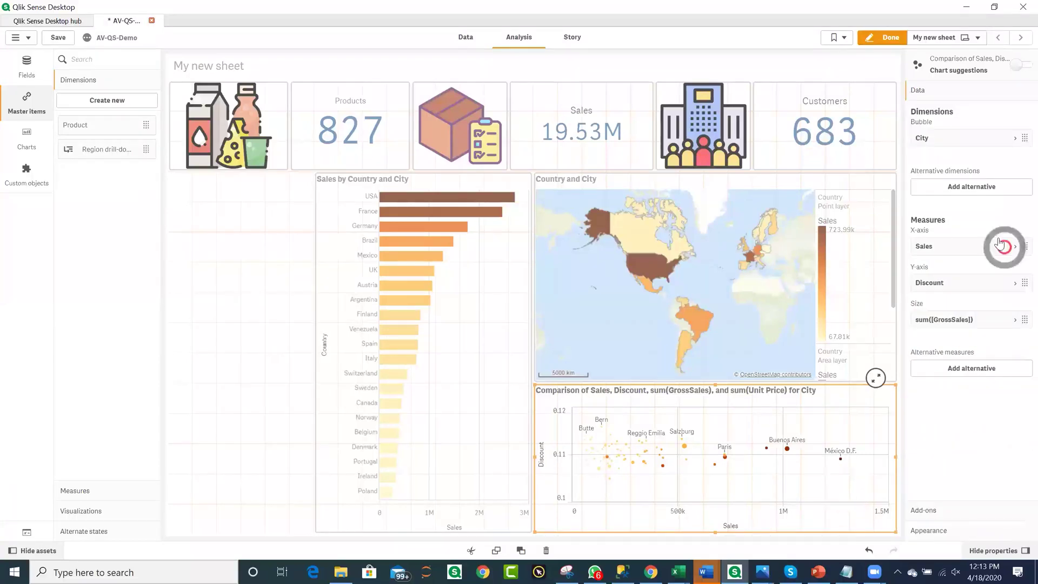
left_click(946, 531)
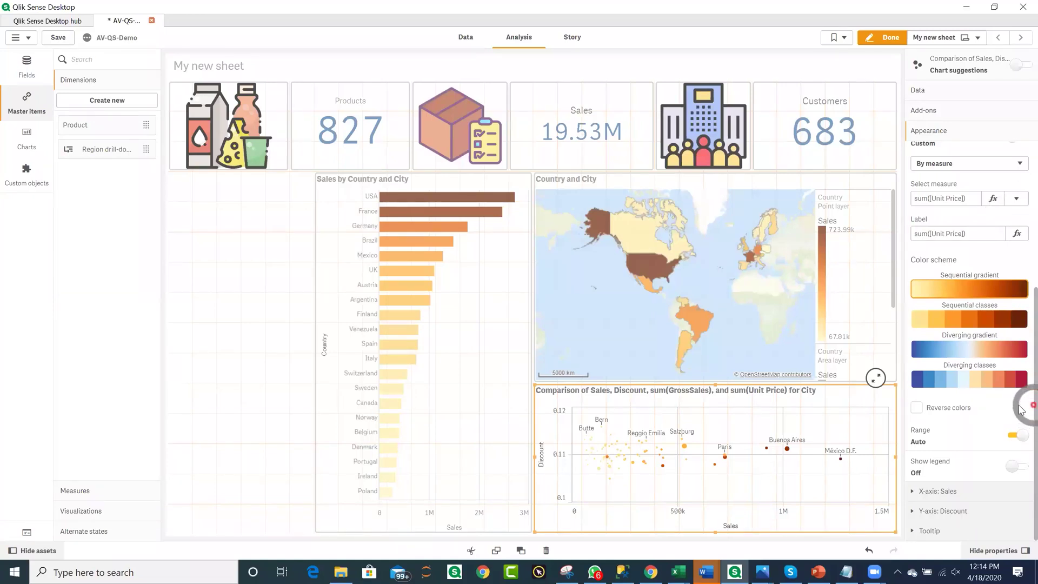
scroll(1021, 273, "up", 4)
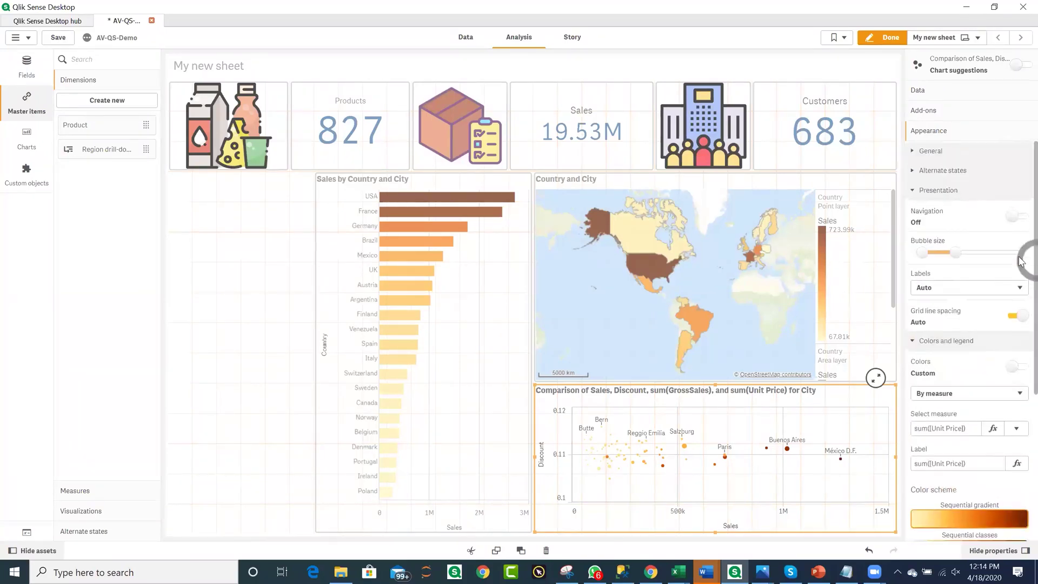
left_click(950, 155)
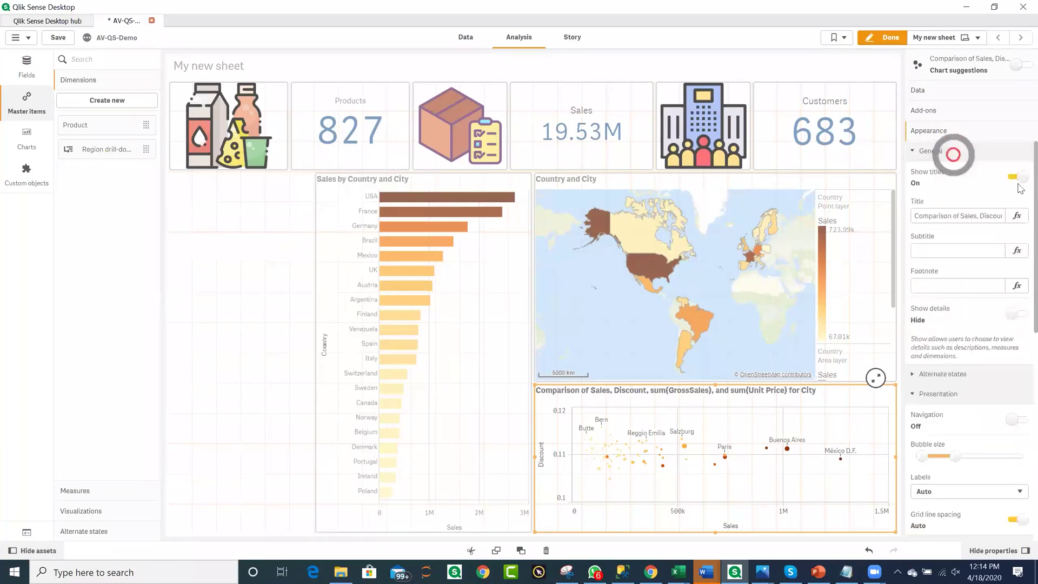
left_click(1011, 178)
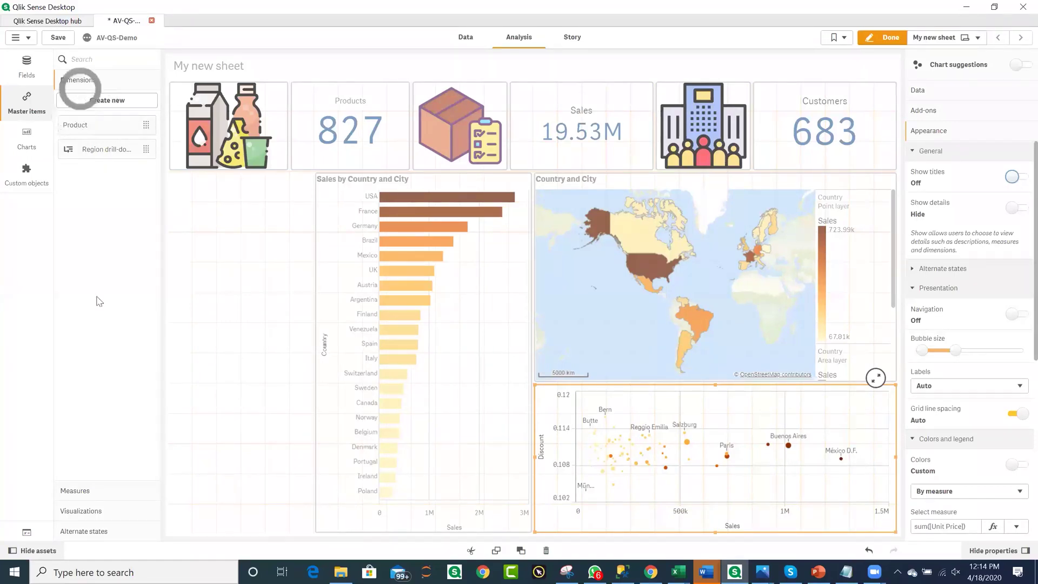
- Start a new master measure and apply the expression sum([Unit Cost] * [Sales Qty])
left_click(74, 491)
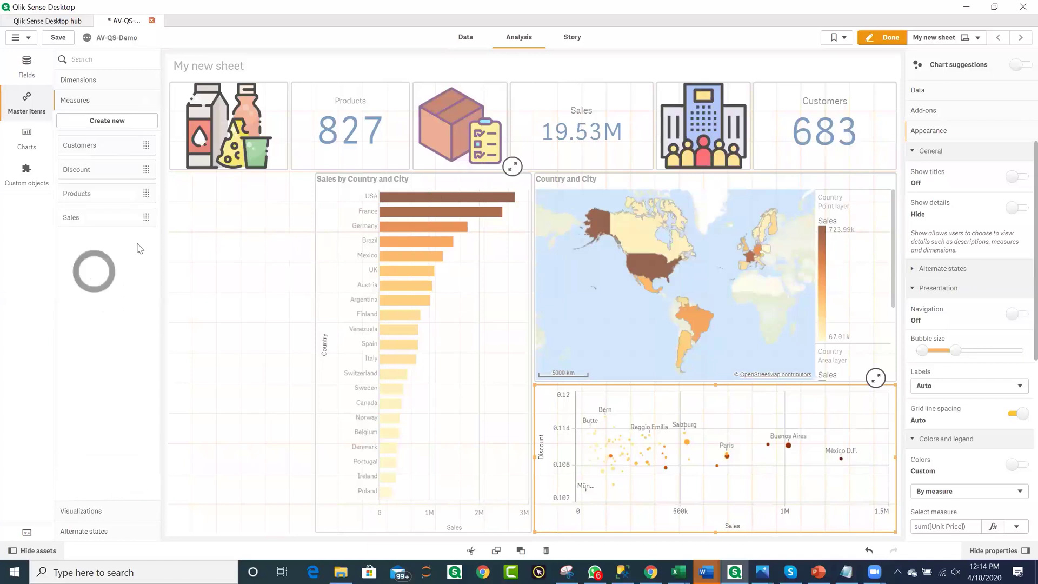
left_click(109, 120)
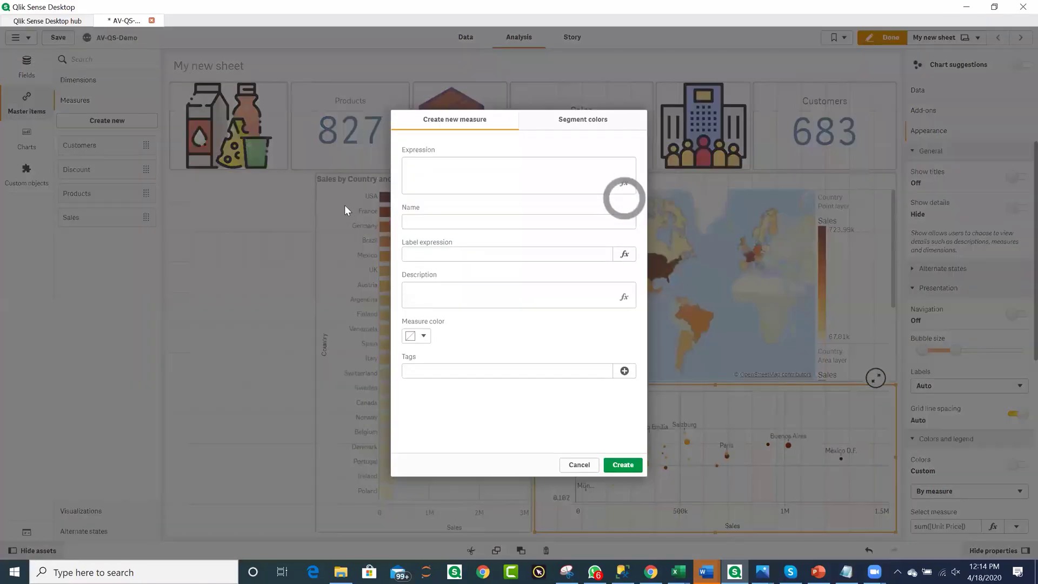
left_click(621, 181)
left_click(275, 140)
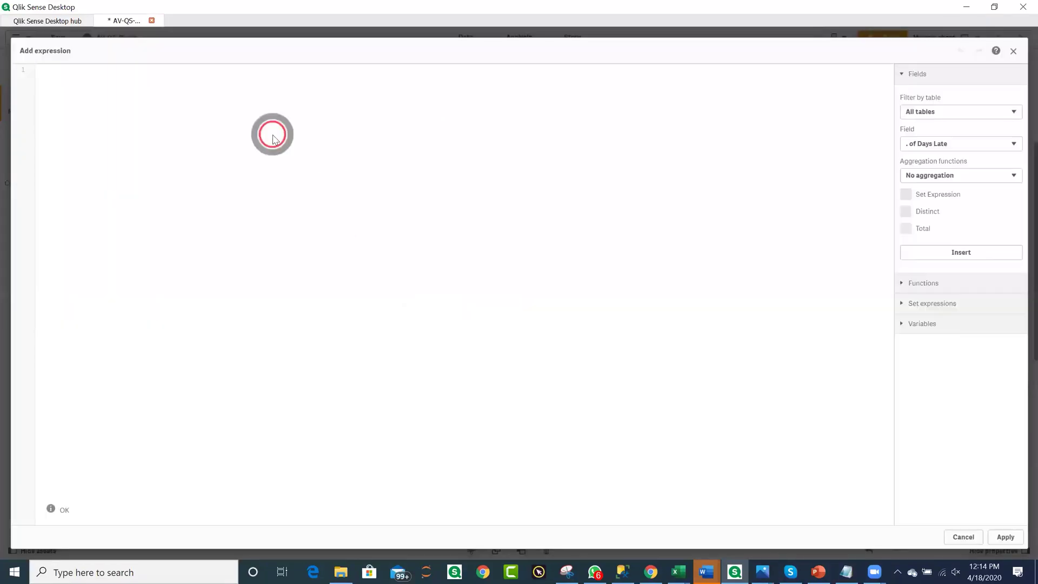
type("sum(")
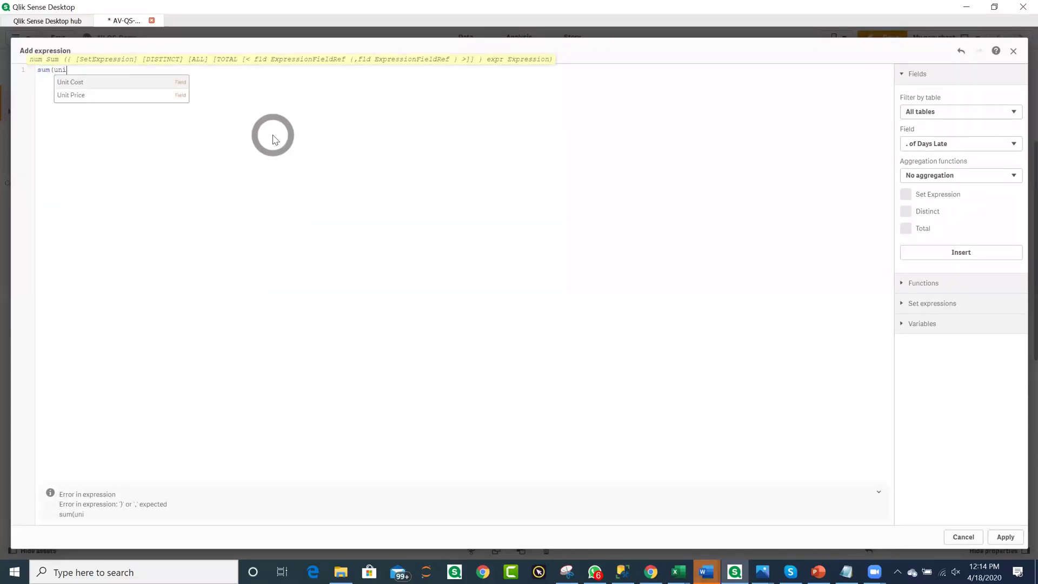
type("uni")
key("Return")
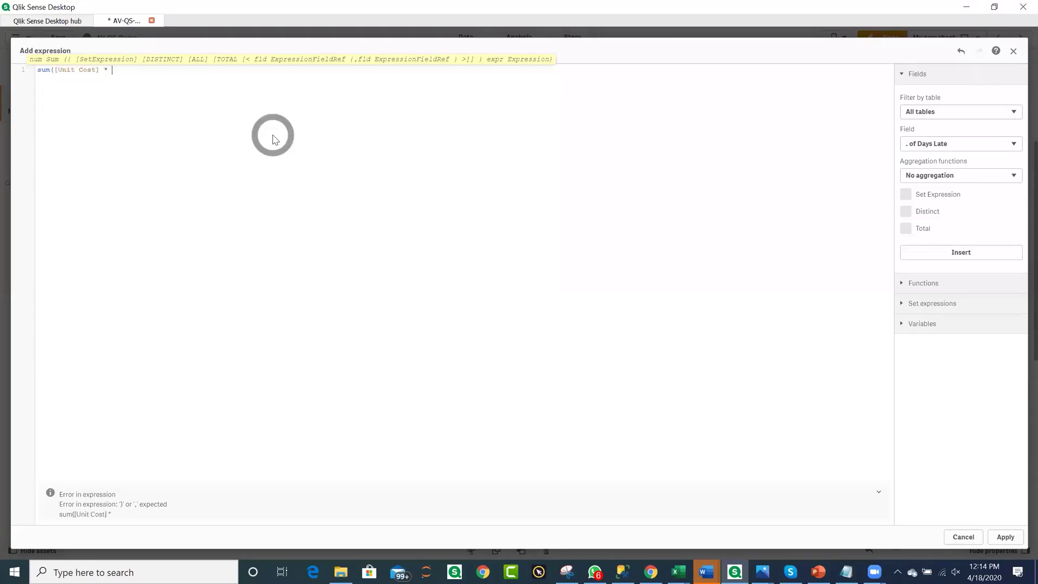
type("* sal")
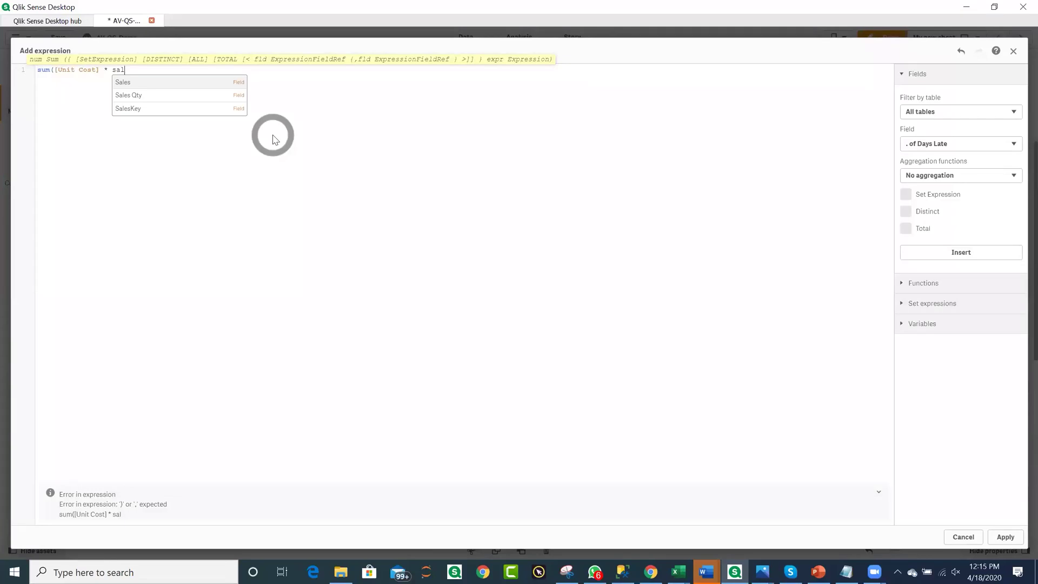
left_click(185, 98)
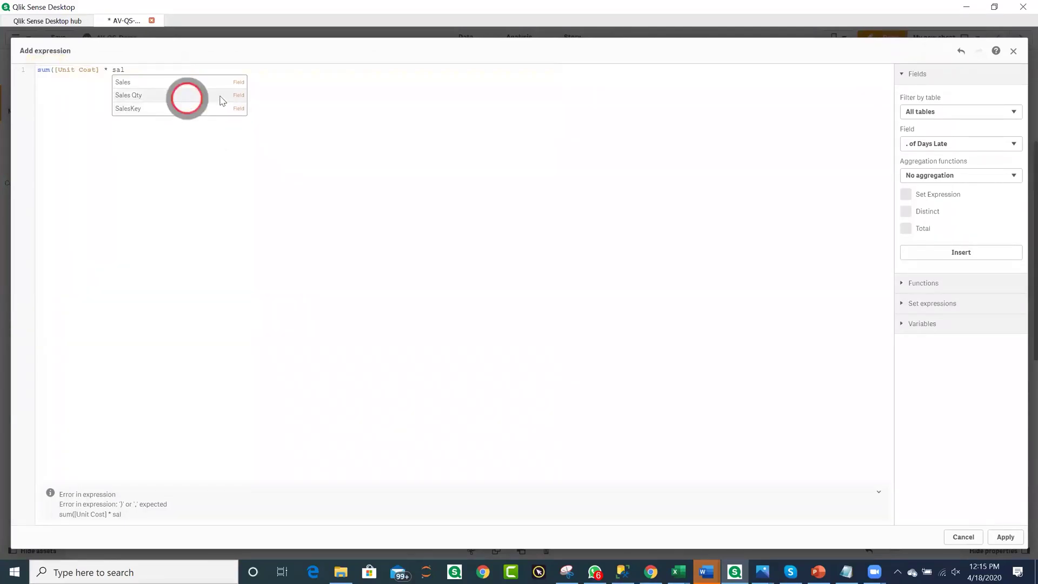
type(")")
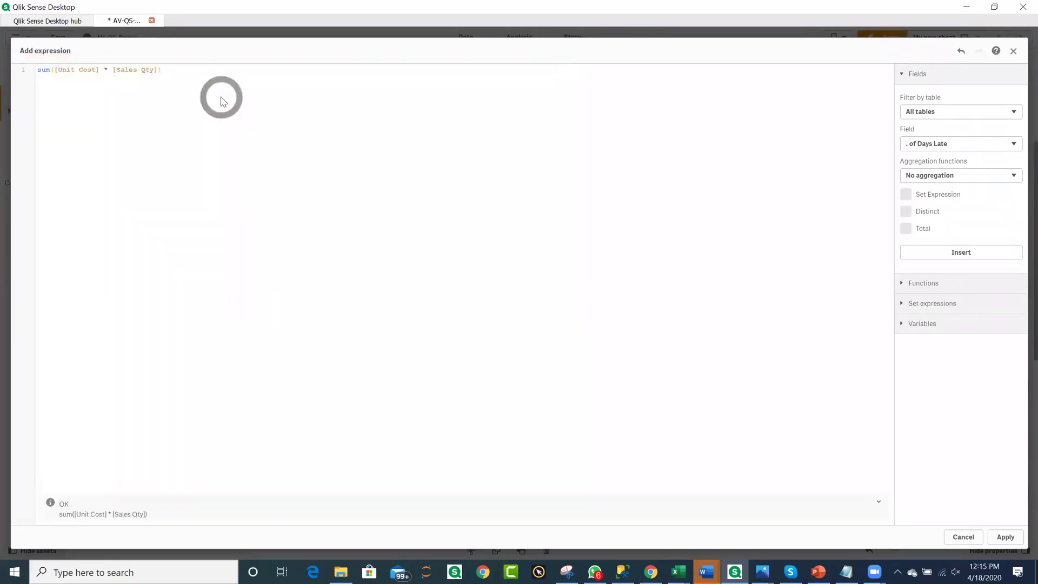
left_click(1010, 537)
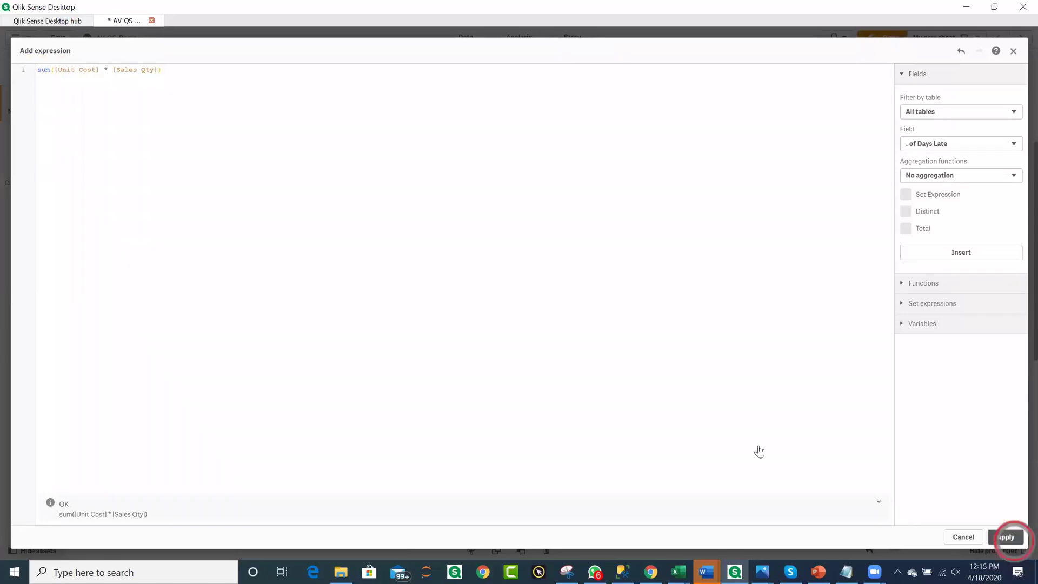
- Name the new measure COGS and create it
left_click(365, 287)
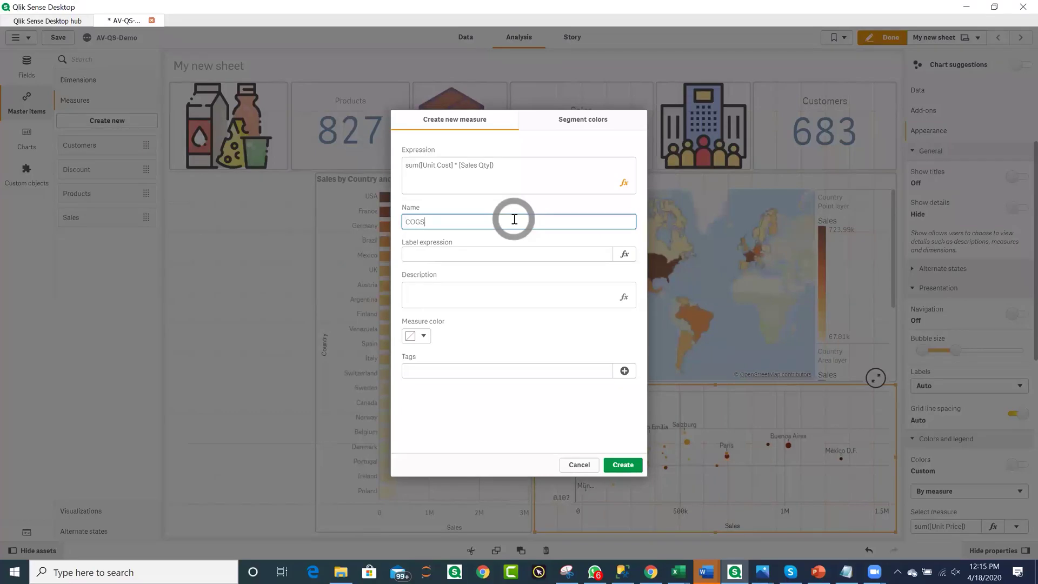
left_click(620, 466)
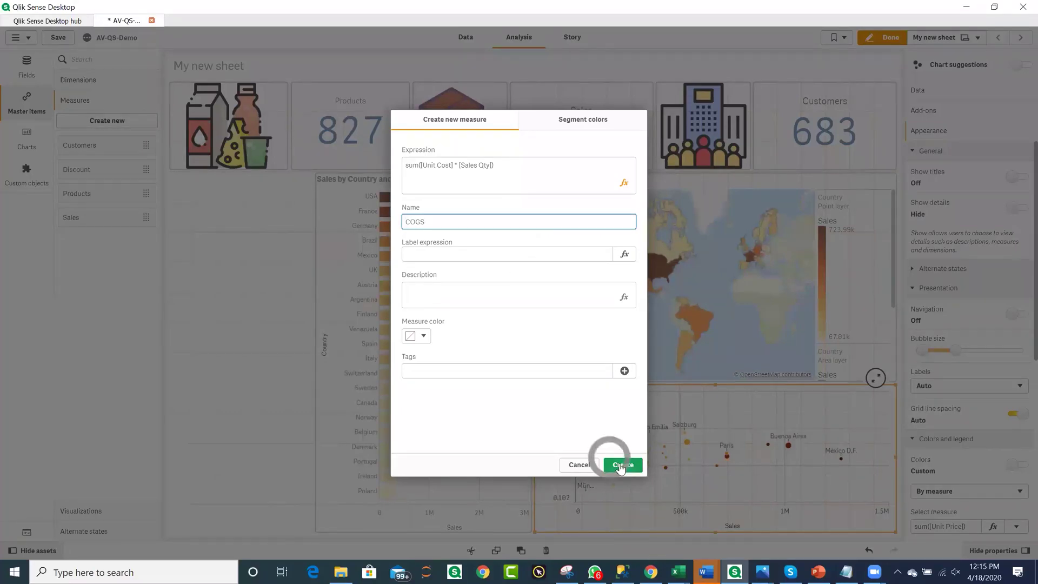
left_click(620, 466)
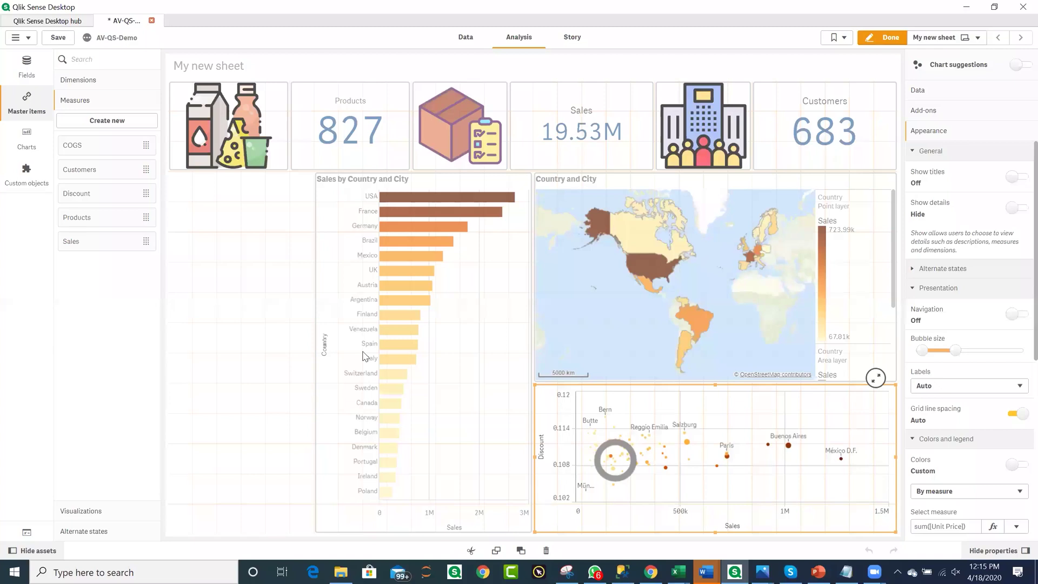
- Create a new variable named vSales with the definition sum(Sales)
left_click(364, 356)
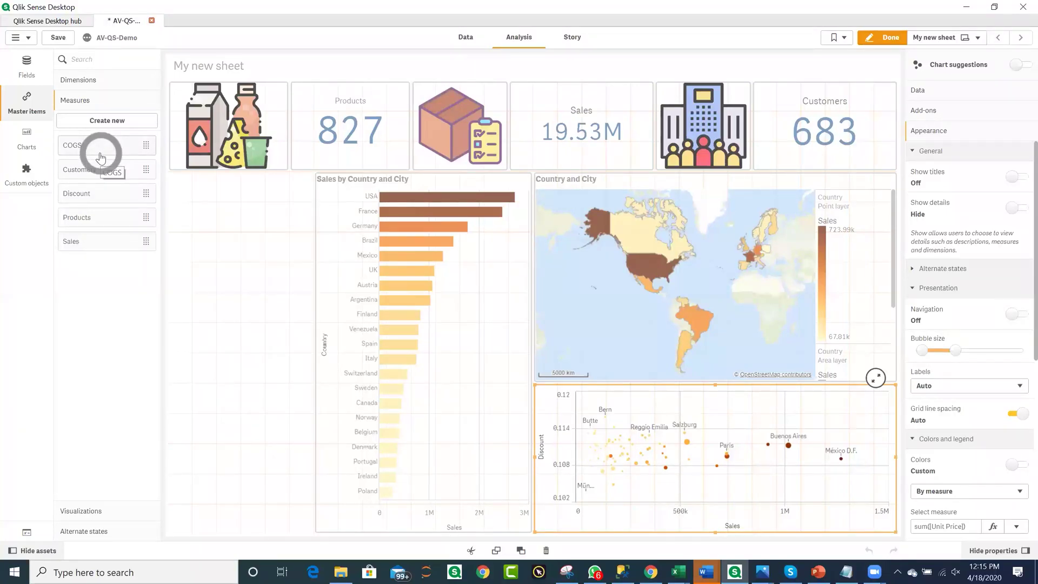
left_click(27, 537)
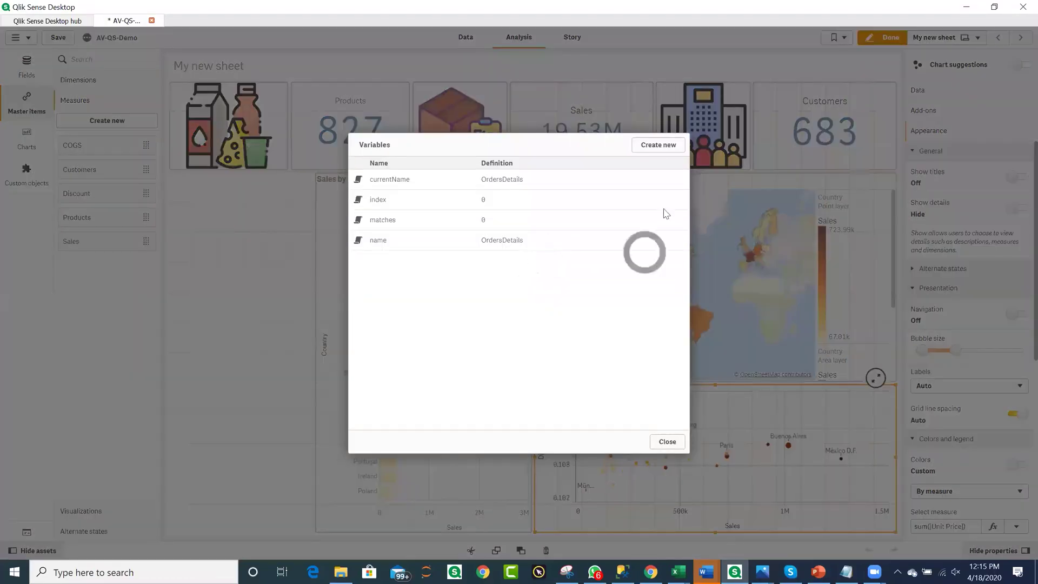
left_click(659, 145)
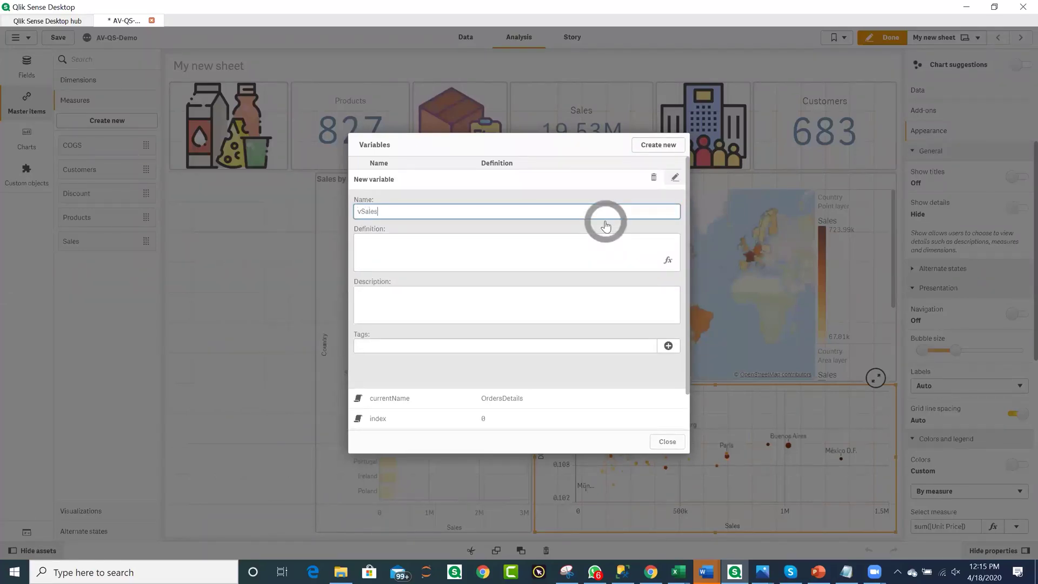
type("vSales")
left_click(668, 260)
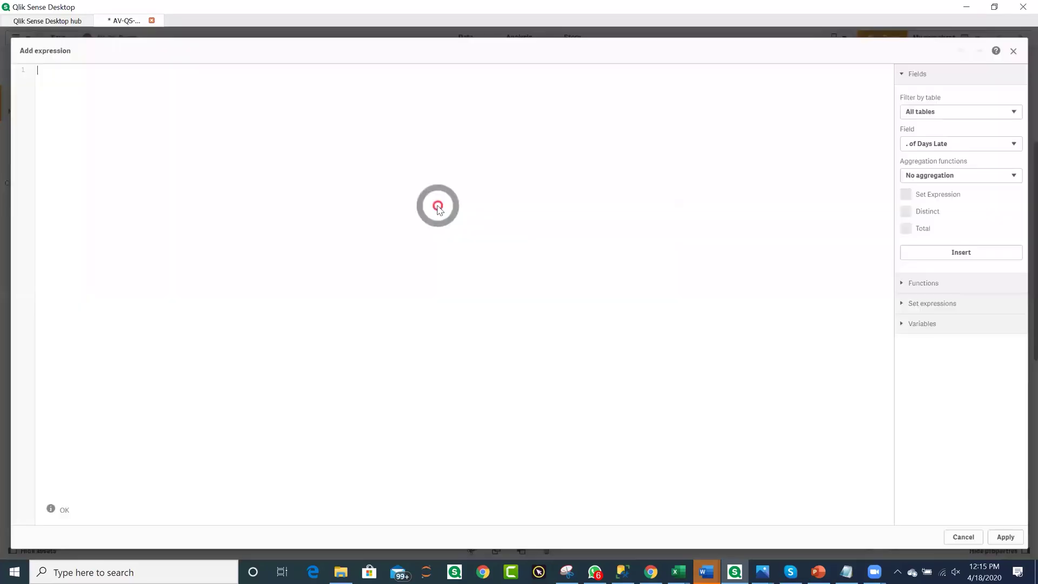
type("sum(Sales)")
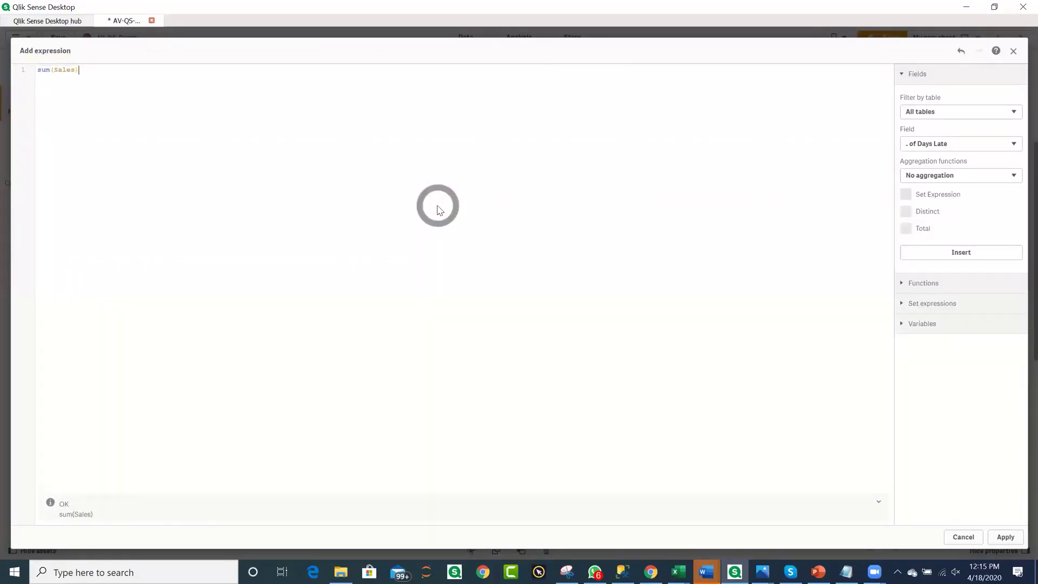
left_click(1001, 539)
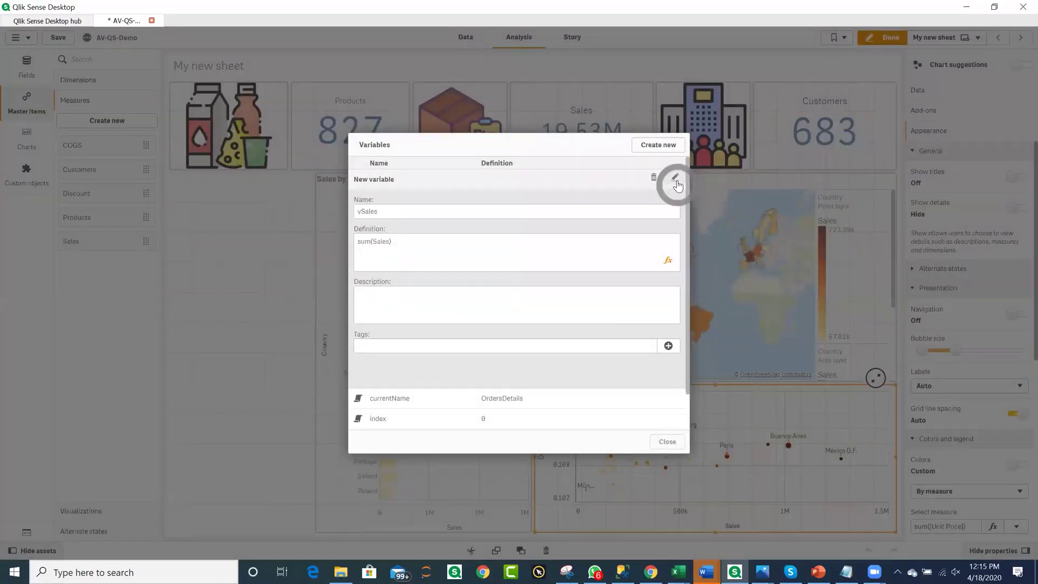
left_click(676, 178)
left_click(670, 441)
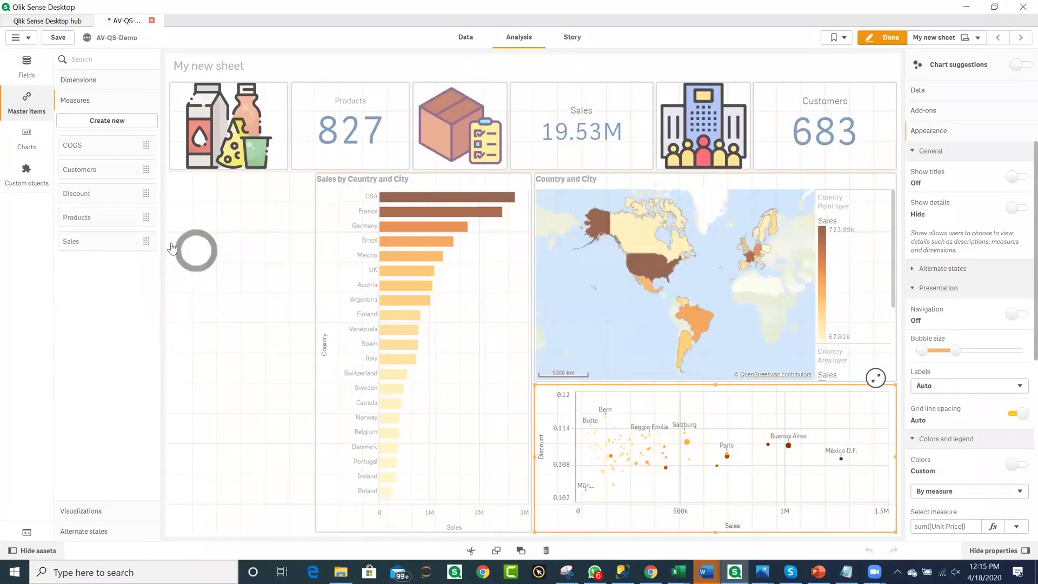
- Duplicate the COGS master measure and open the copy for editing
right_click(93, 144)
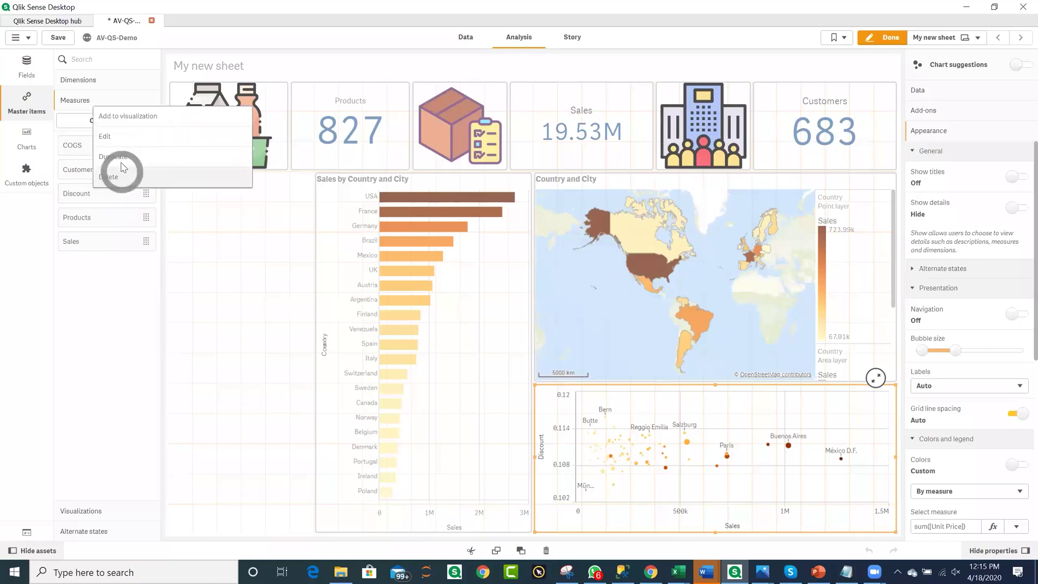
left_click(120, 157)
left_click(100, 169)
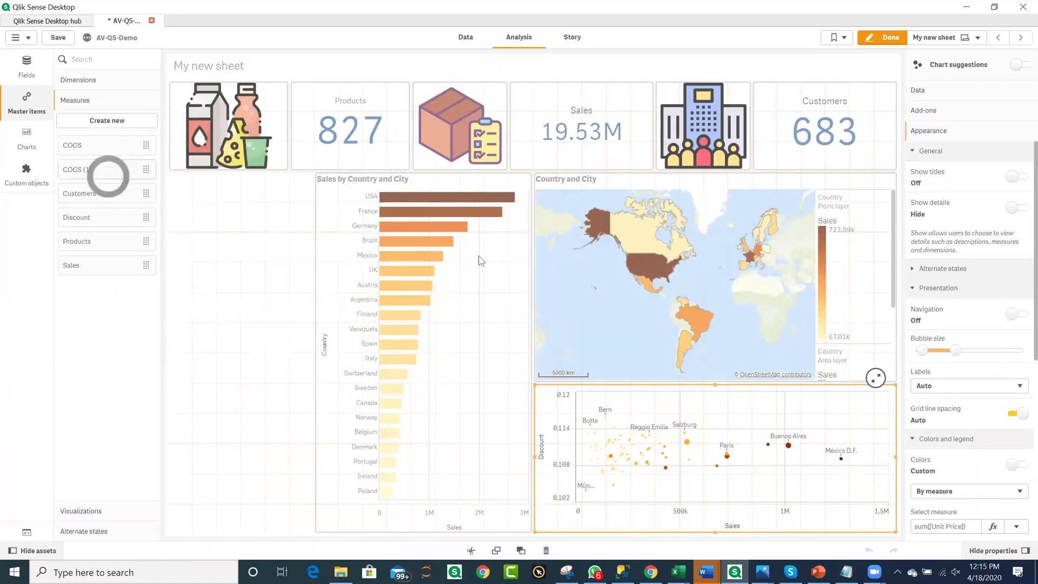
left_click(264, 196)
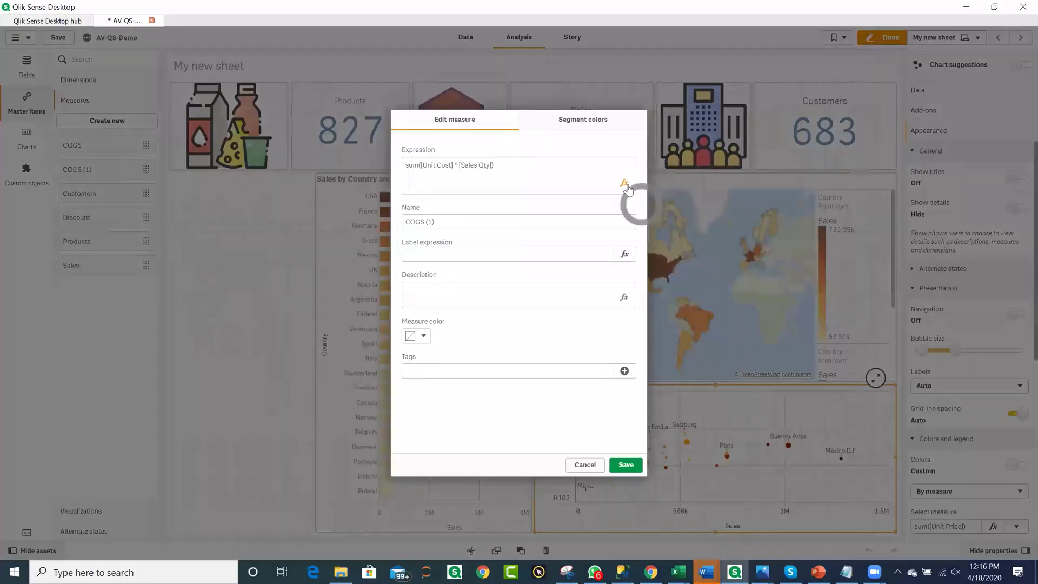
- Change the copied measure's expression to sum([Unit Cost] * [Sales Qty]) / $(vSales)
left_click(493, 169)
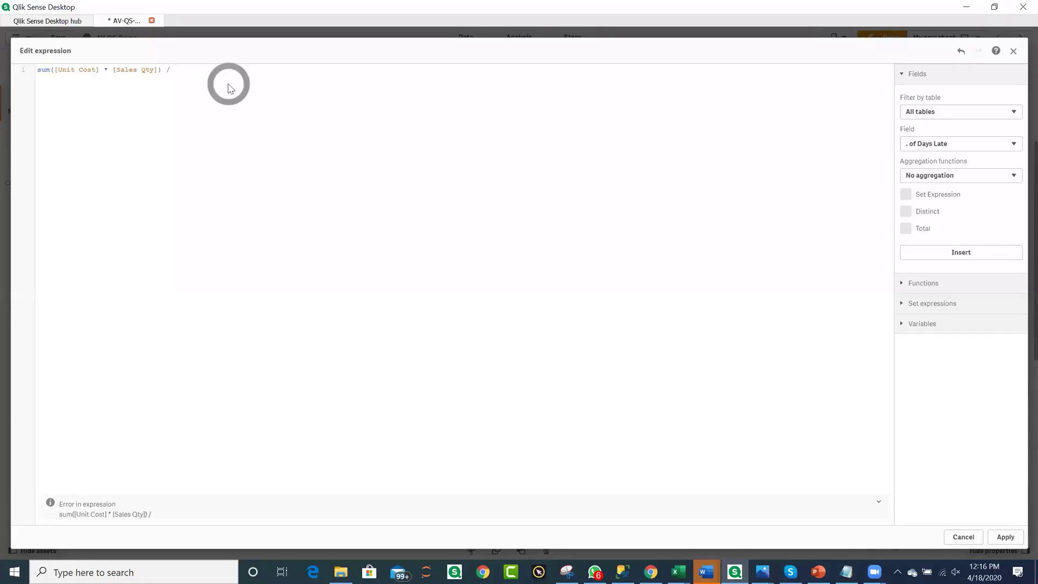
type("$(")
left_click(188, 71)
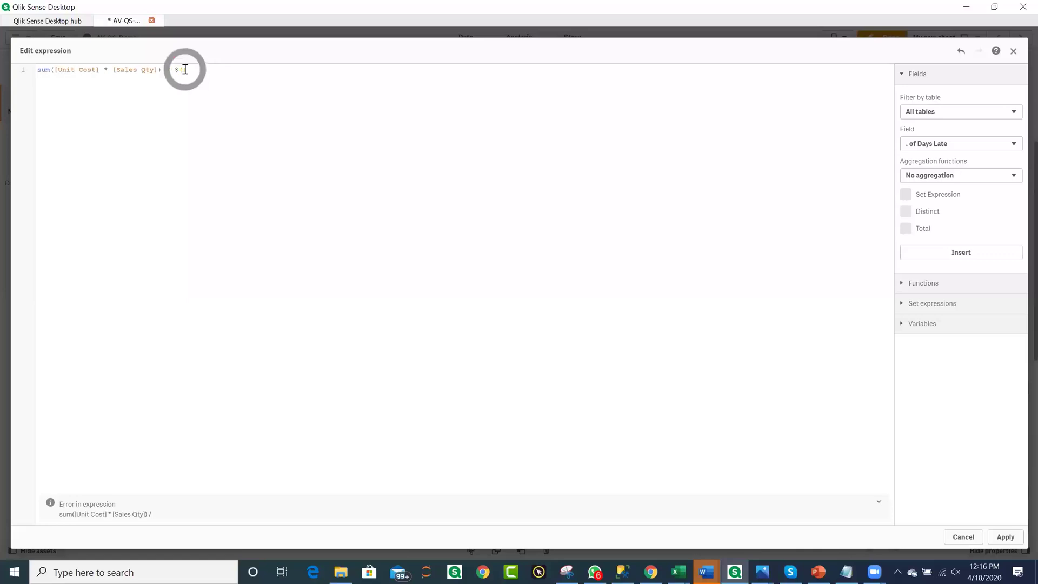
type("vTa")
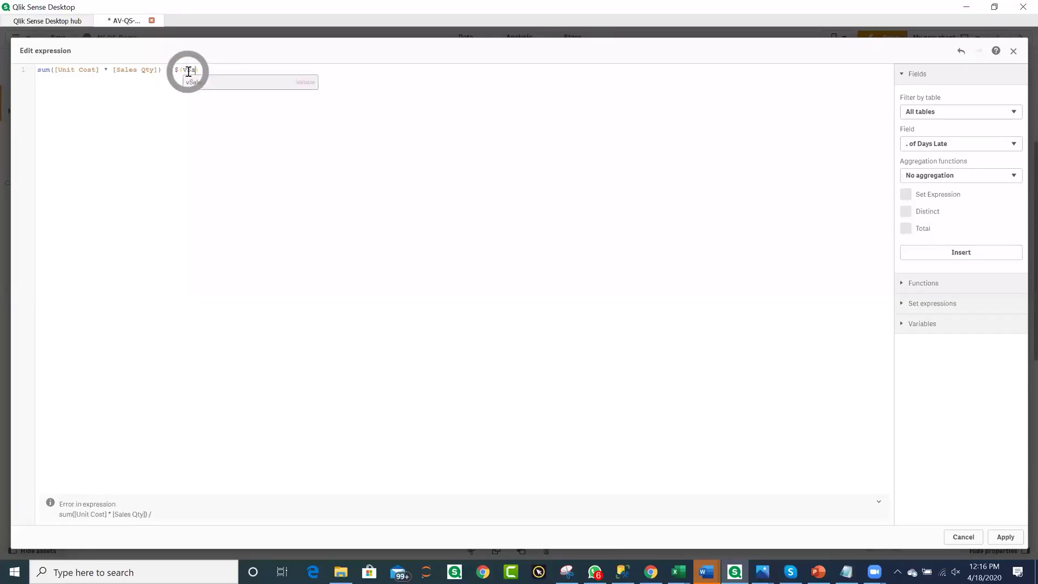
left_click(205, 84)
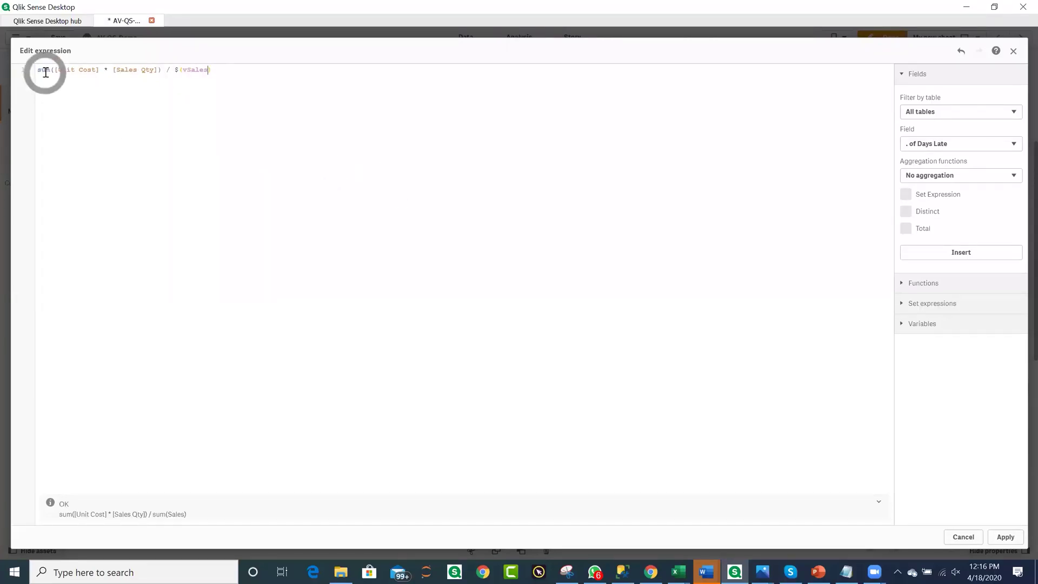
left_click(84, 72)
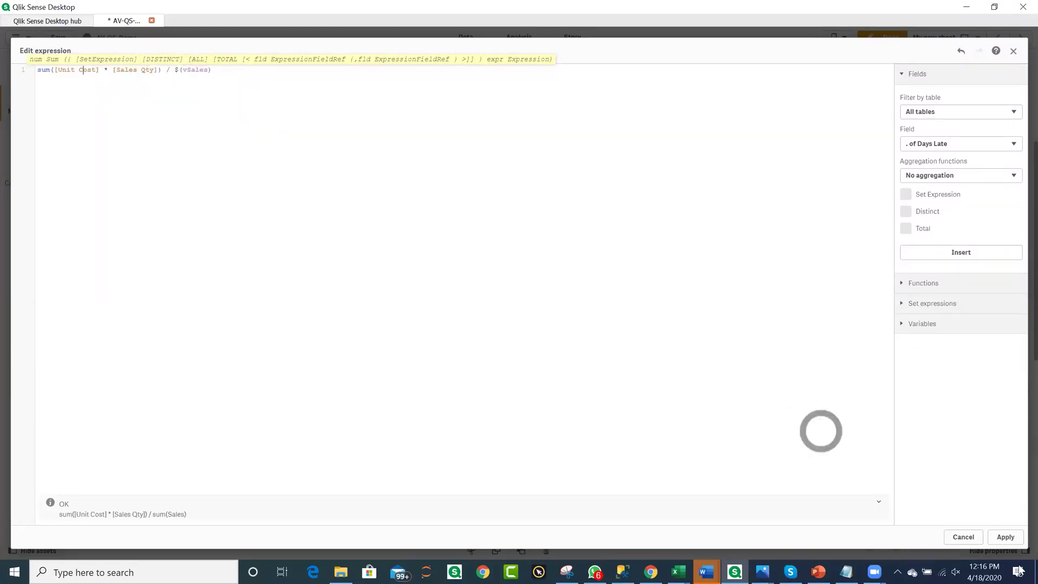
left_click(1006, 536)
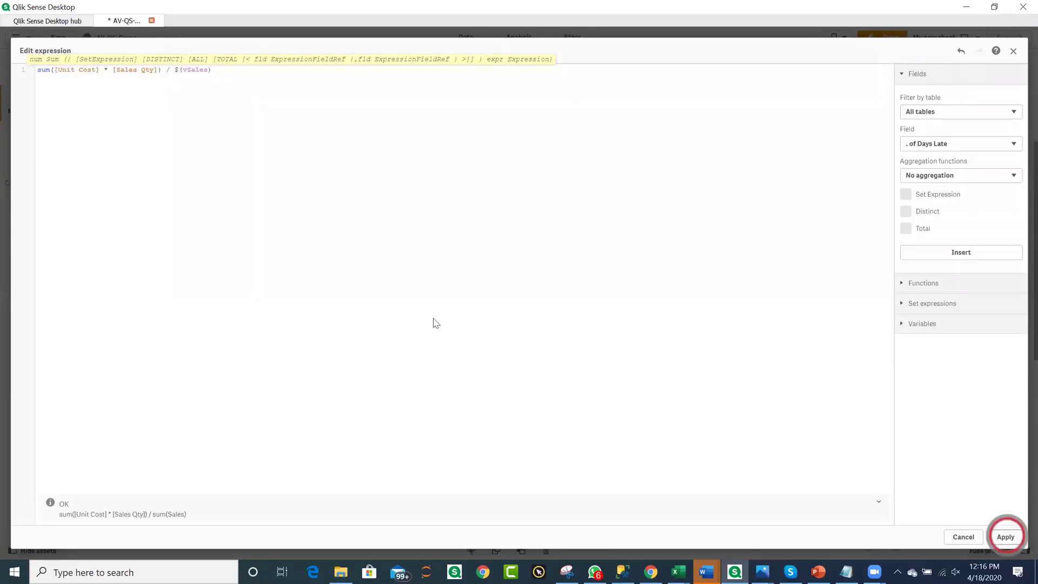
- Rename the copied measure to cost of sales and save it
triple_click(405, 227)
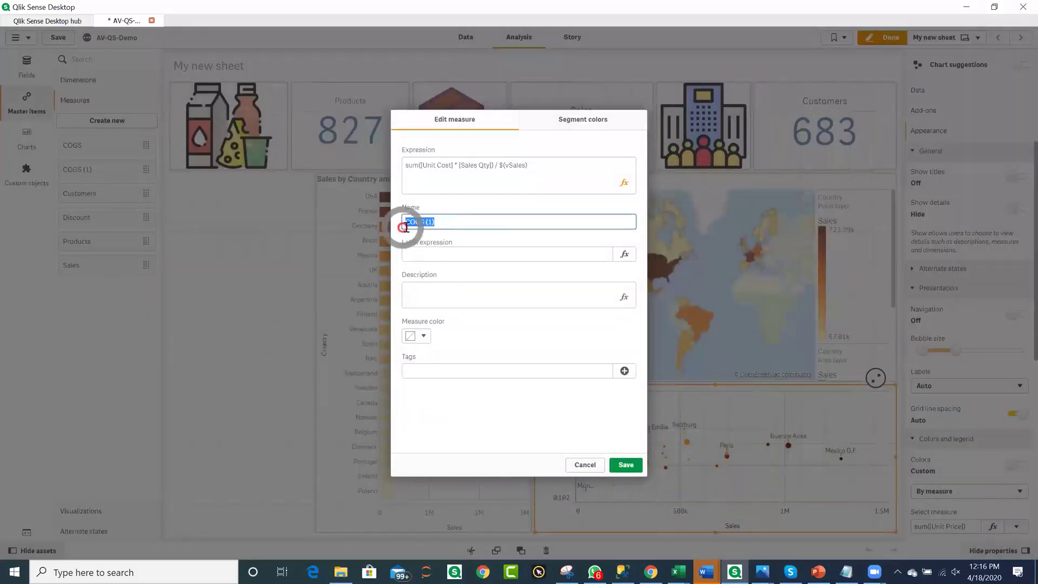
type("cost of sa")
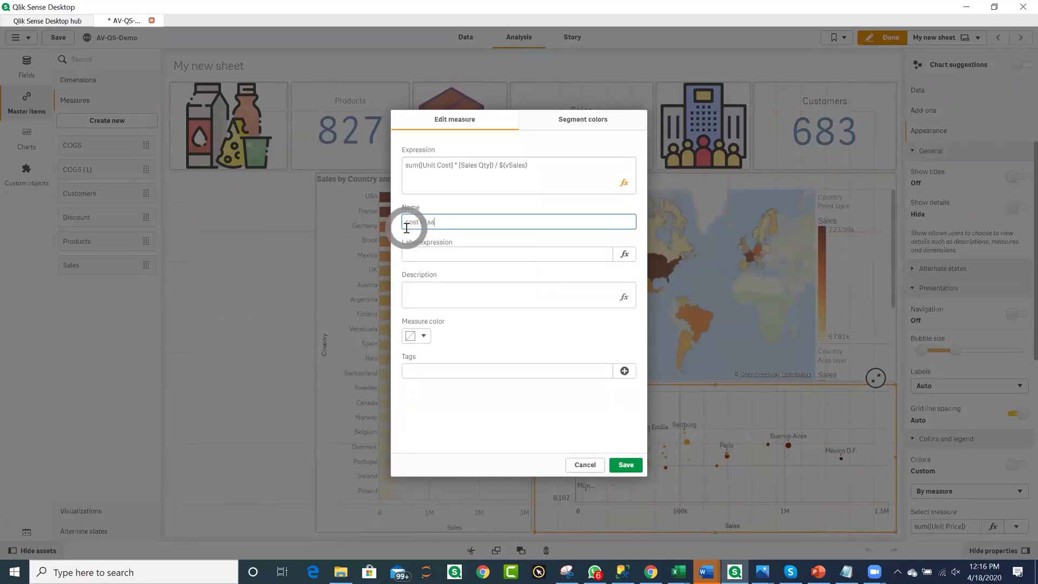
type("les")
left_click(626, 464)
left_click(261, 321)
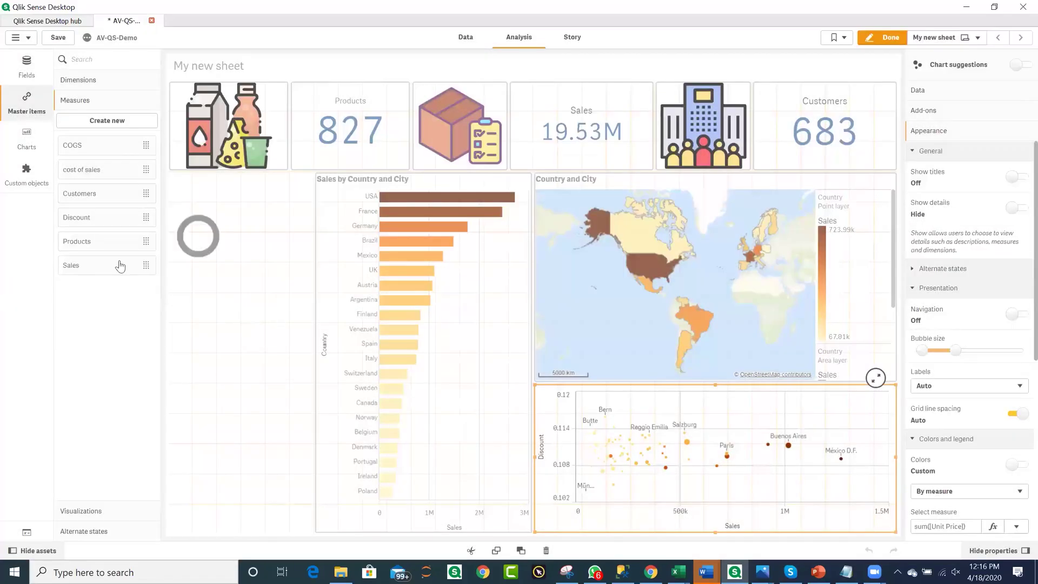
- Add the cost of sales measure as a chart in the empty area beside the bar chart, resized to a tall, narrow column reaching the sheet's lower edge
left_click(87, 170)
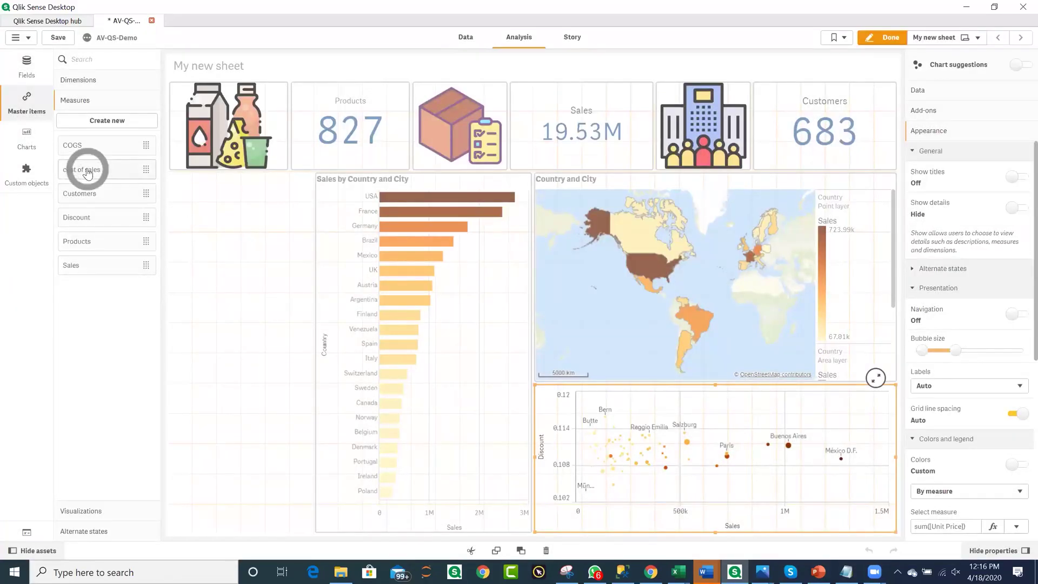
left_click_drag(88, 171, 239, 291)
left_click_drag(298, 349, 297, 350)
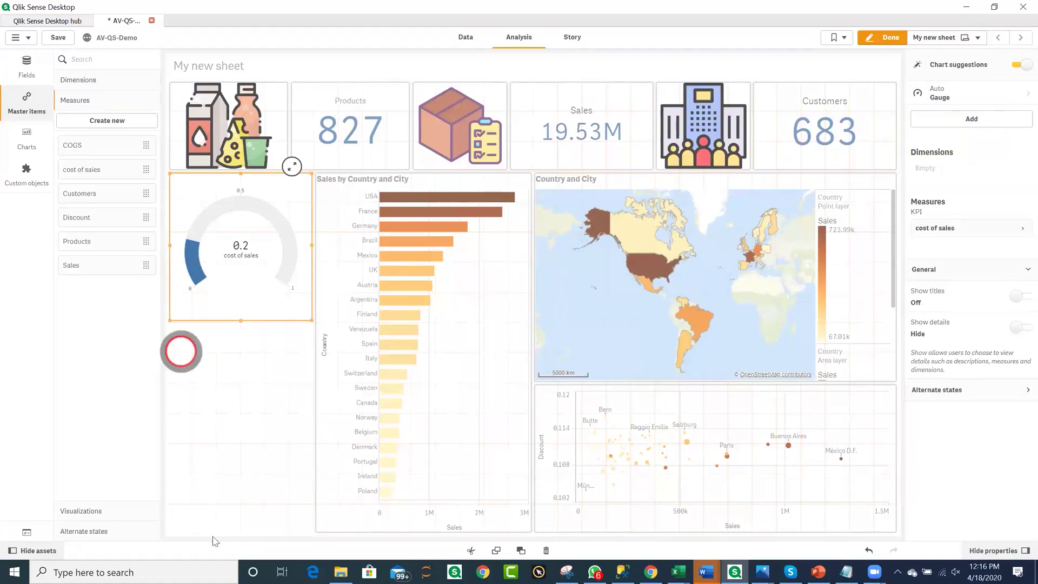
left_click_drag(213, 540, 213, 539)
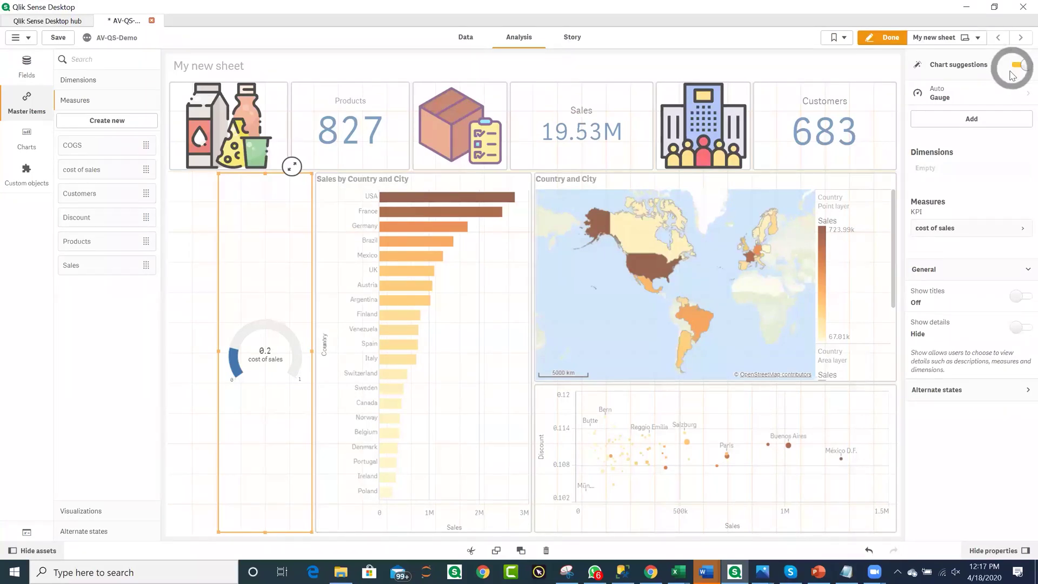
- Turn off chart suggestions for the cost of sales gauge and change its style from radial to bar
left_click(993, 90)
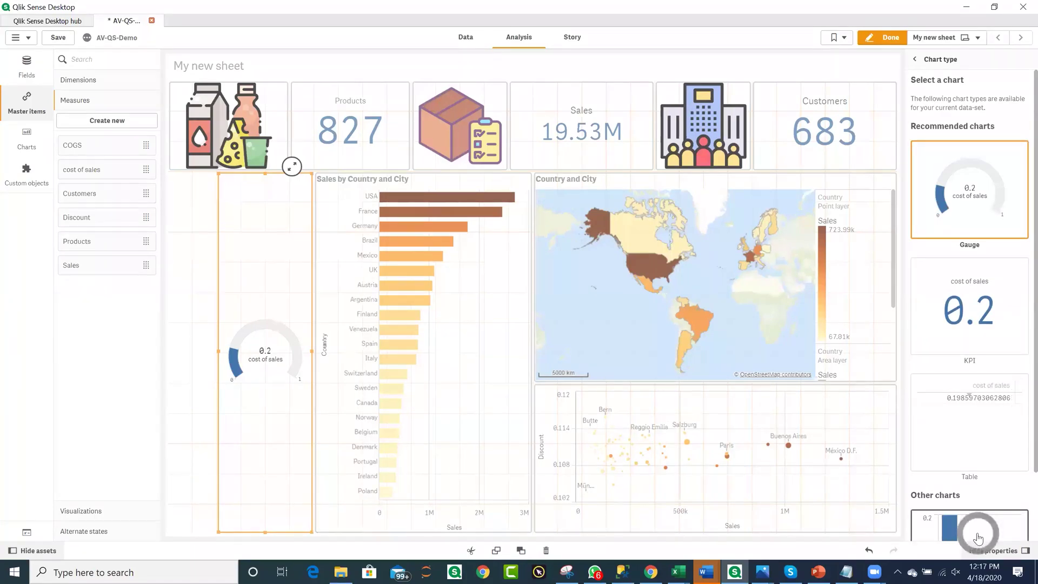
left_click(953, 62)
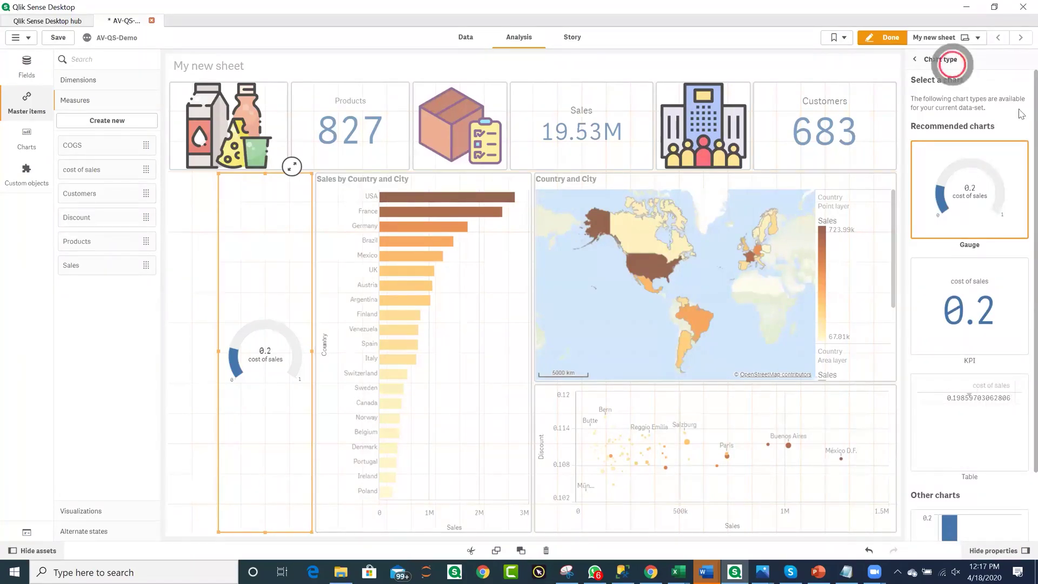
left_click(1015, 66)
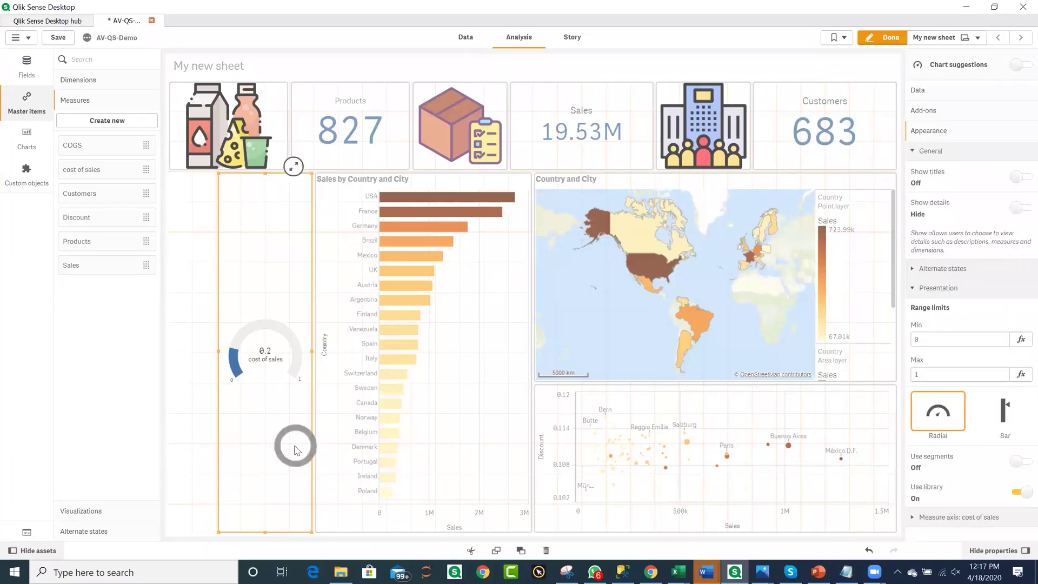
left_click(1002, 417)
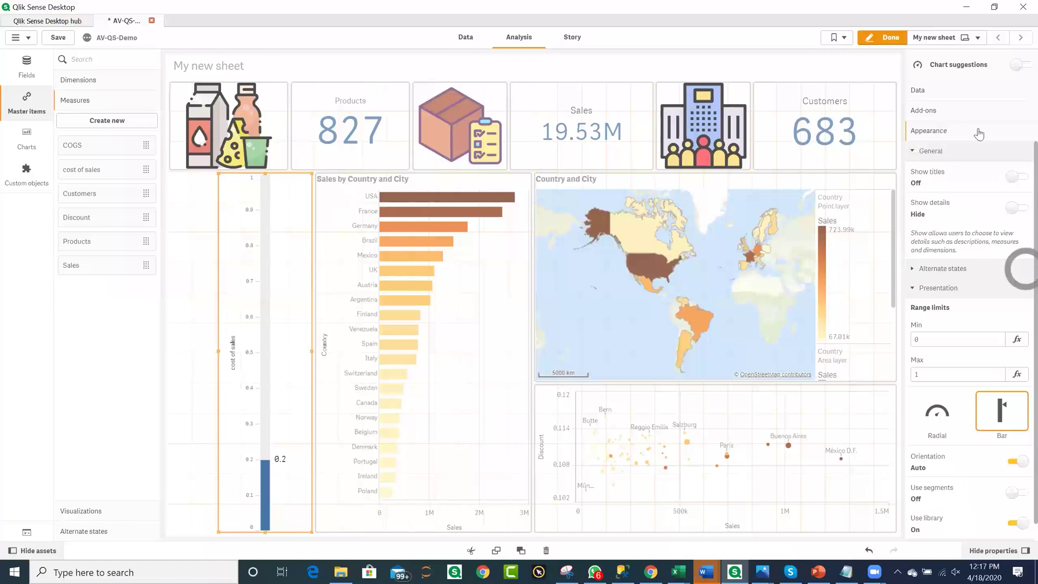
- Set the gauge's cost of sales number formatting to Number with the 12.3% format
left_click(979, 151)
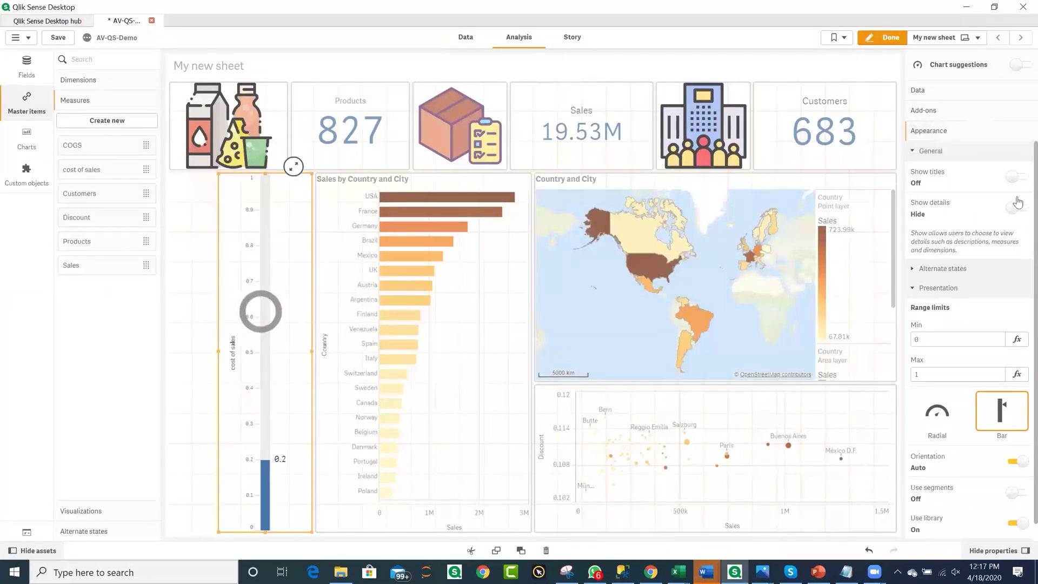
left_click(957, 93)
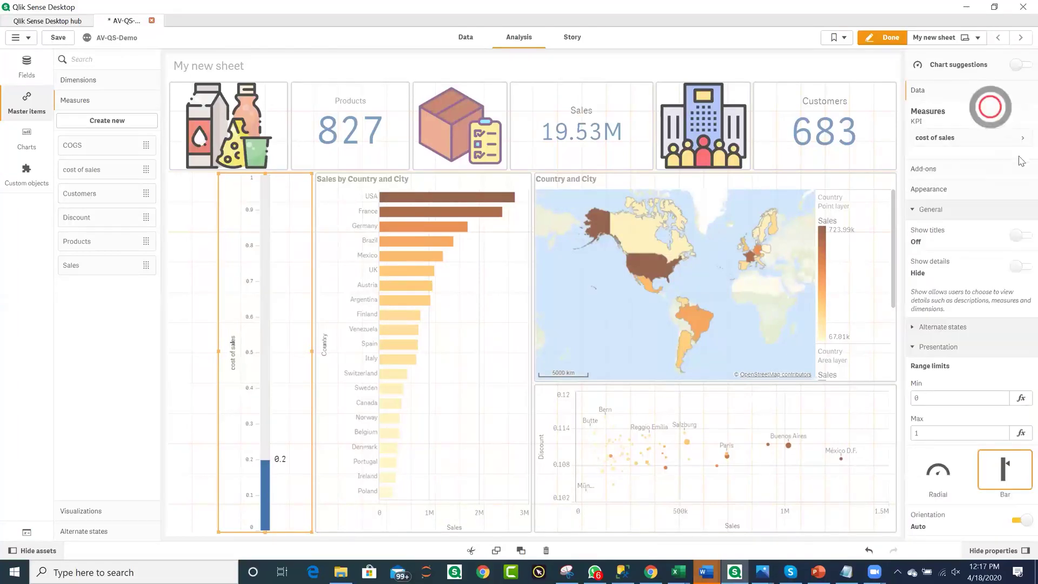
left_click(998, 142)
left_click(978, 211)
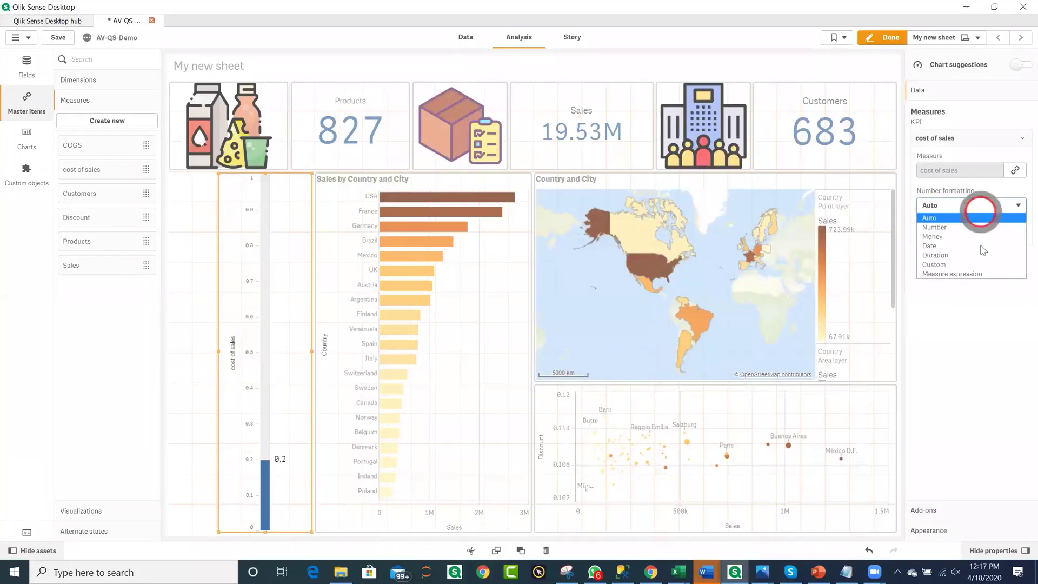
left_click(981, 237)
left_click(973, 260)
left_click(976, 297)
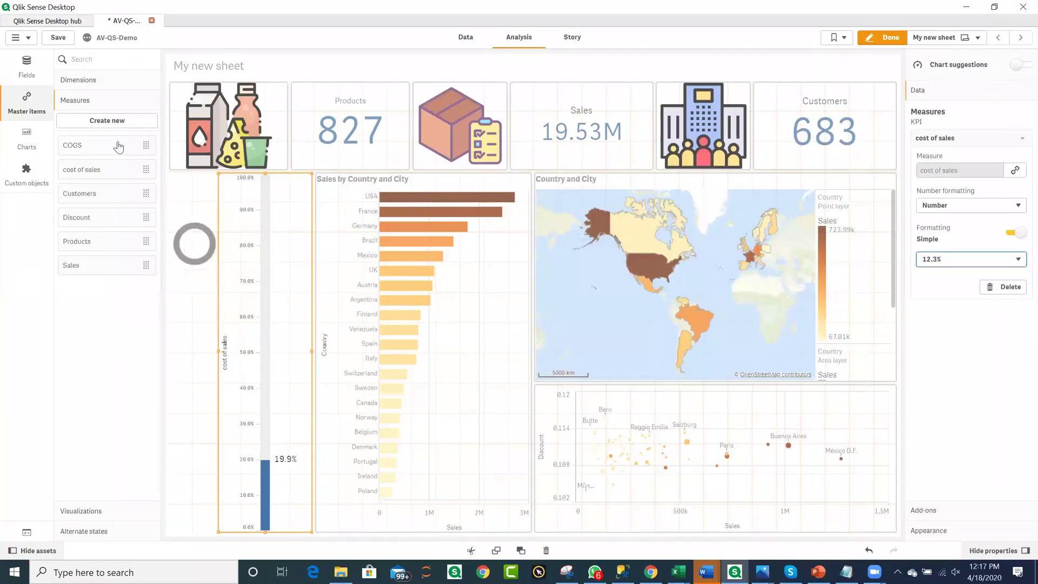
- Find the Customer field and add it as a filter pane beside the gauge, stretched down to the sheet's lower edge
left_click(50, 72)
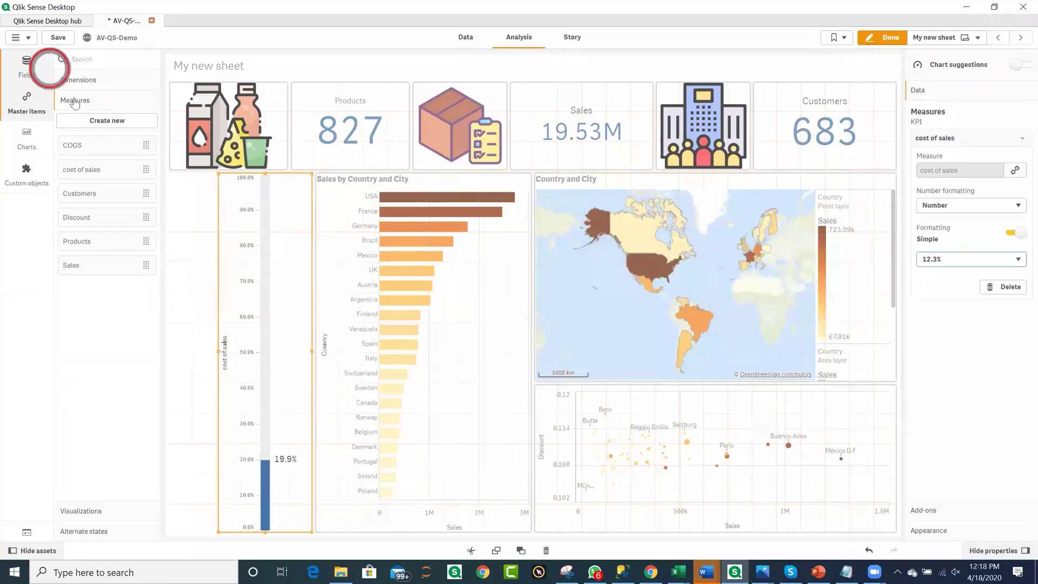
left_click(90, 60)
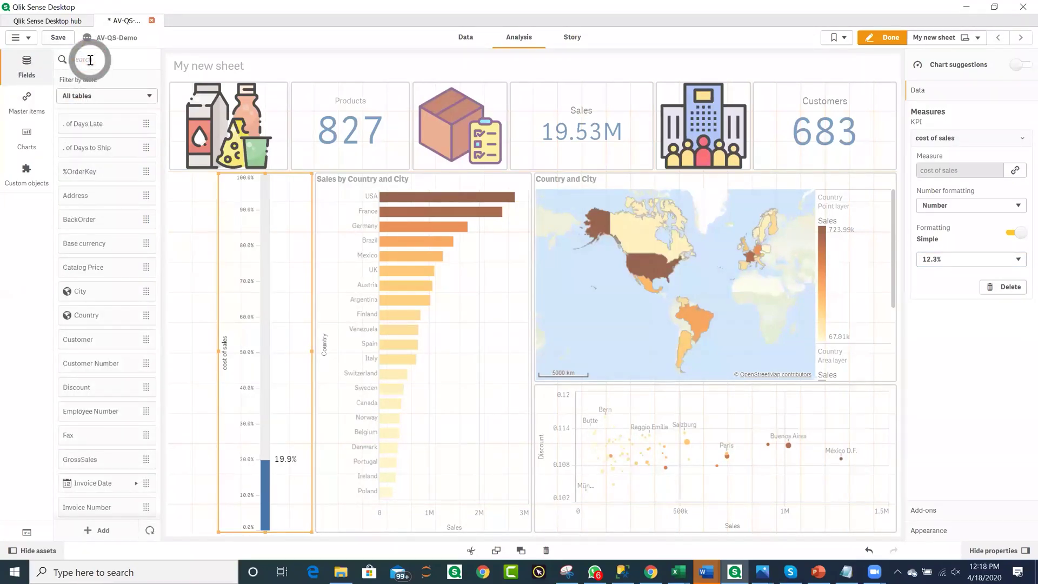
type("cus")
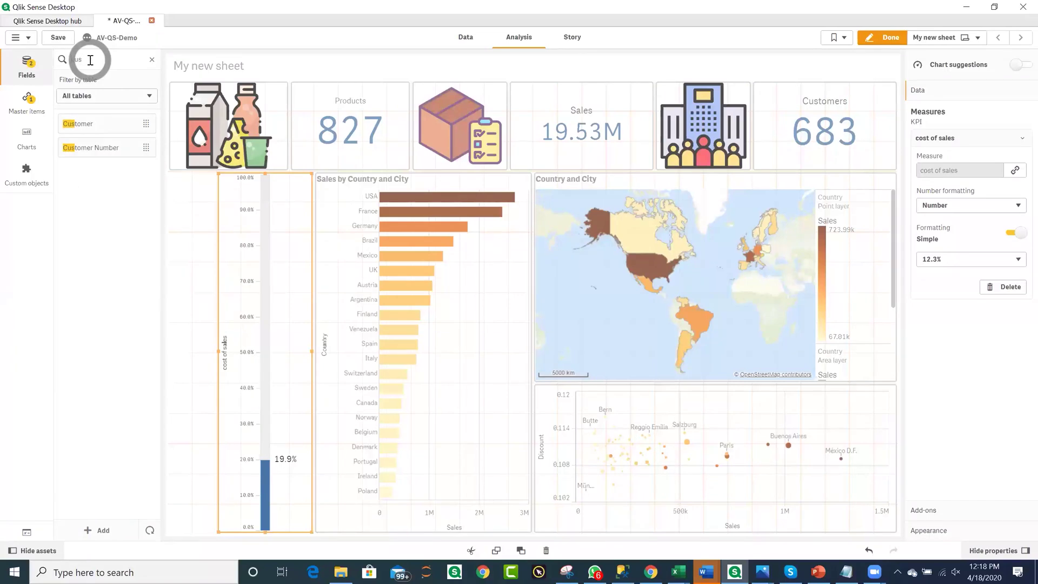
left_click_drag(79, 122, 280, 473)
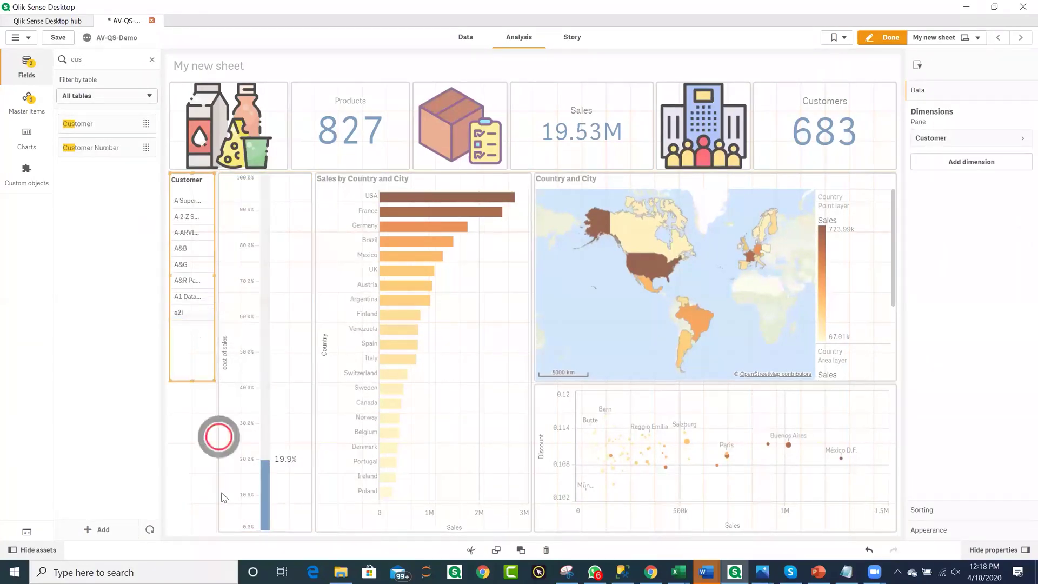
left_click_drag(225, 497, 227, 543)
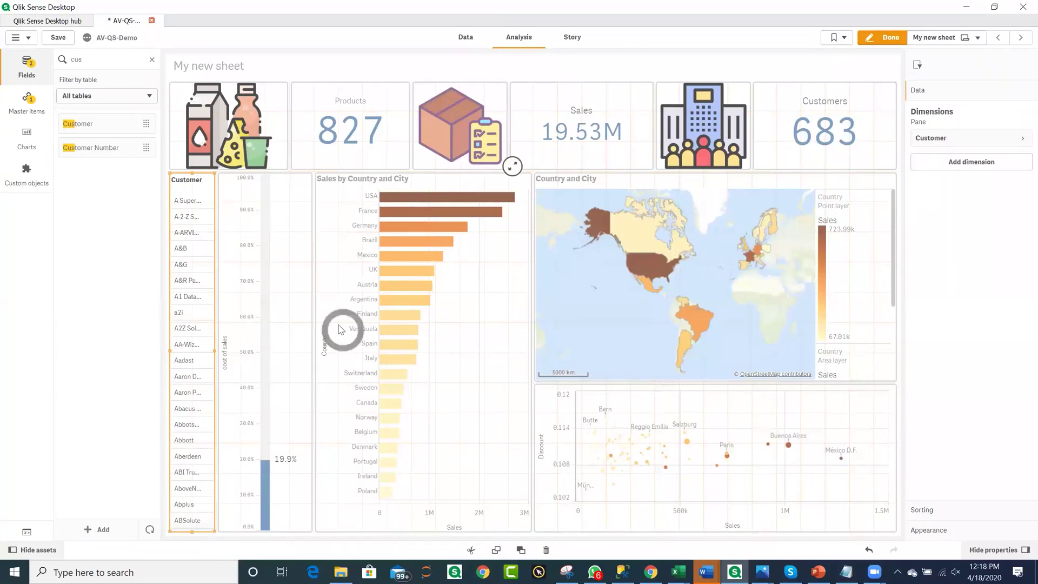
- Finish editing My new sheet and switch it to analysis mode
left_click(273, 198)
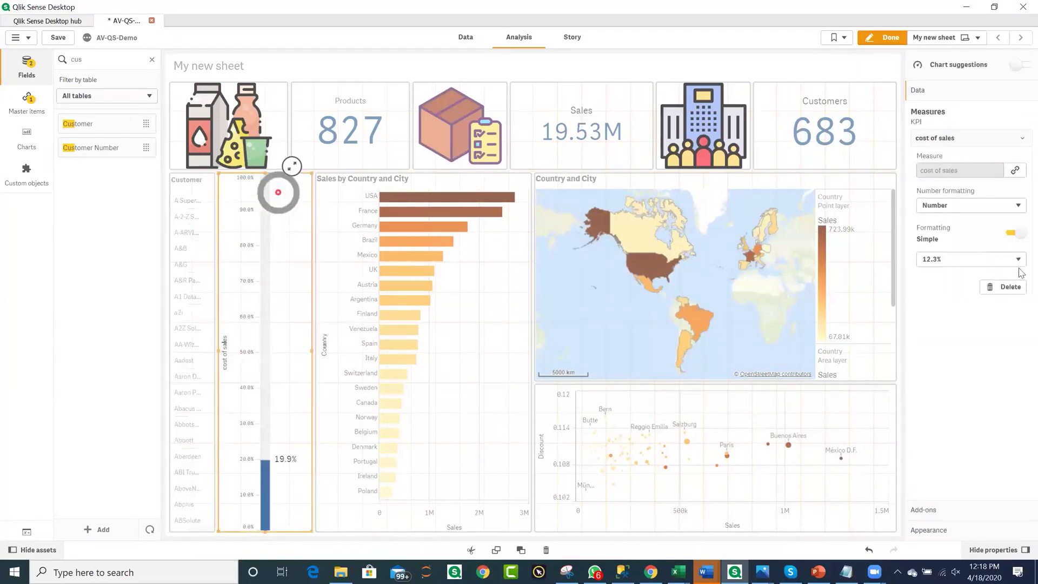
left_click(890, 39)
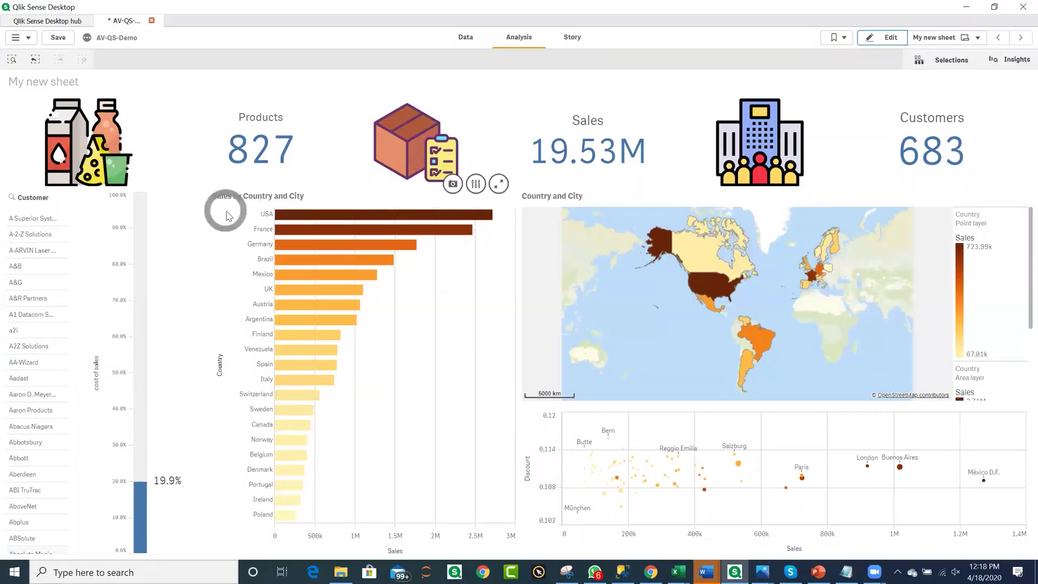
- Filter the sheet to the customers from A-ARVIN Laser through AA-Wizard, confirm the selection, and clear it
left_click(252, 293)
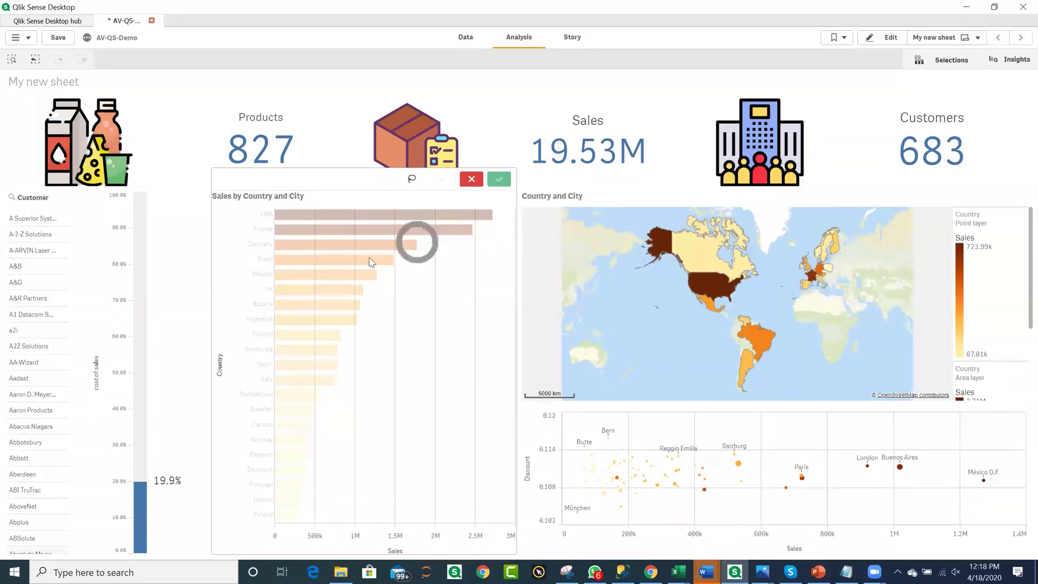
left_click_drag(44, 360, 52, 255)
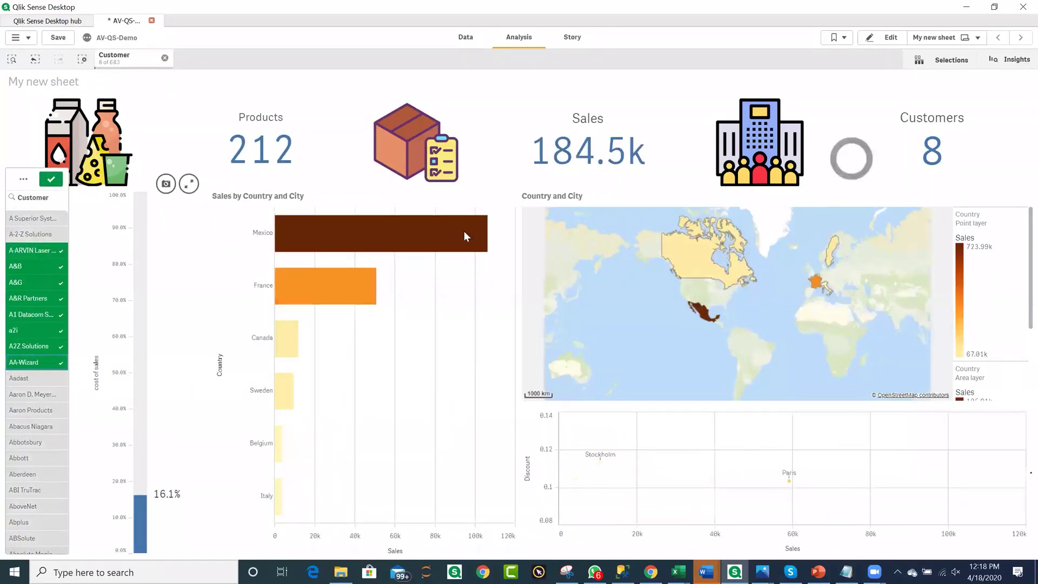
mouse_move(667, 268)
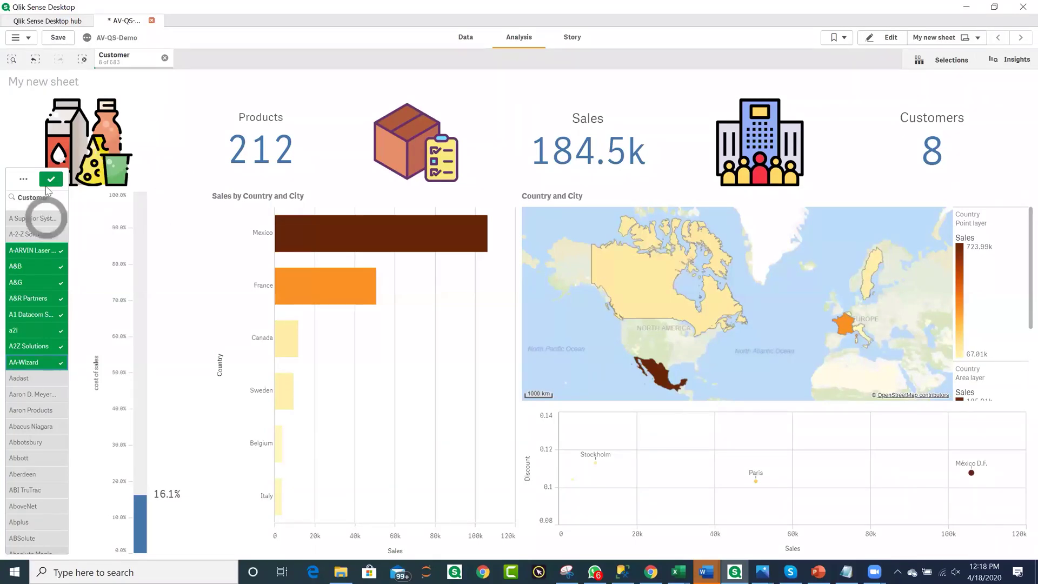
mouse_move(185, 213)
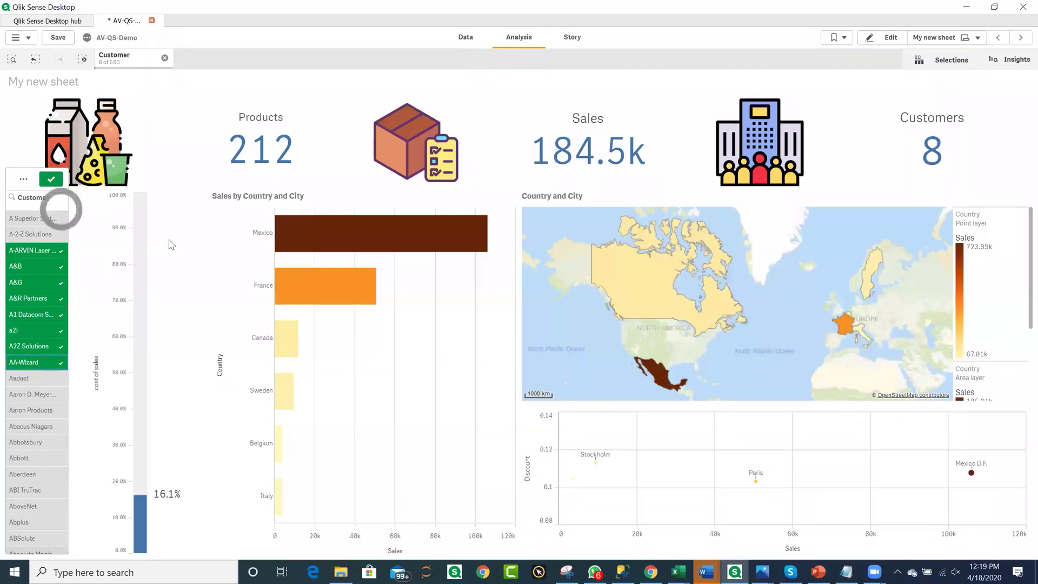
left_click(52, 179)
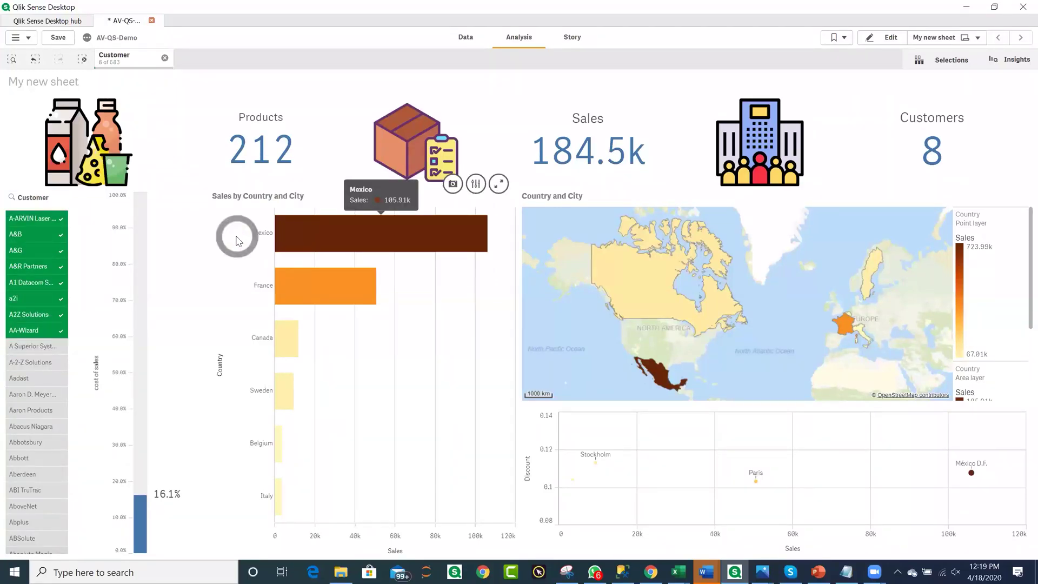
left_click(164, 58)
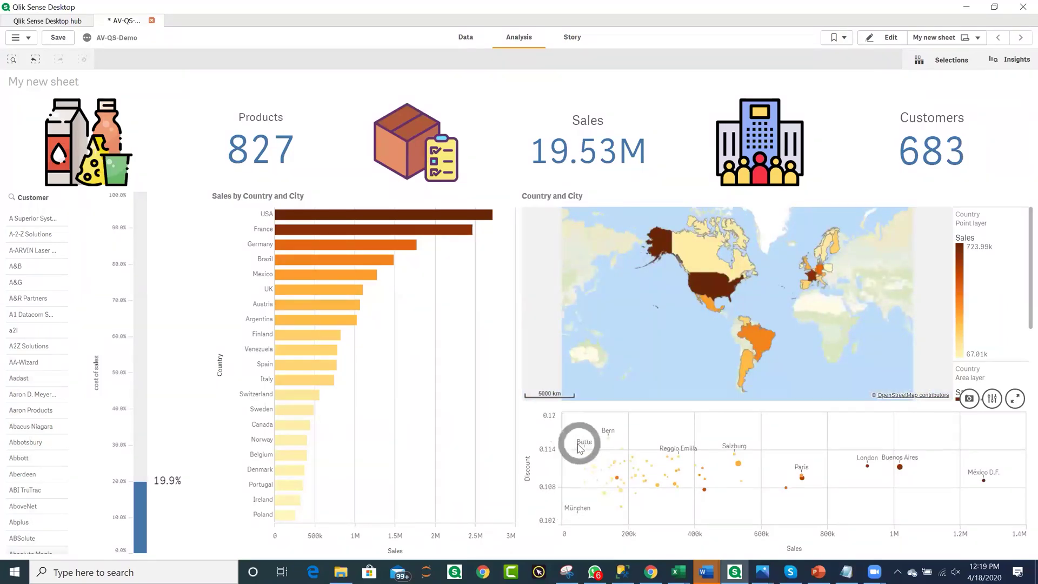
- Select a cluster of lower-sales cities in the Discount and Sales scatter plot and confirm the selection
mouse_move(580, 448)
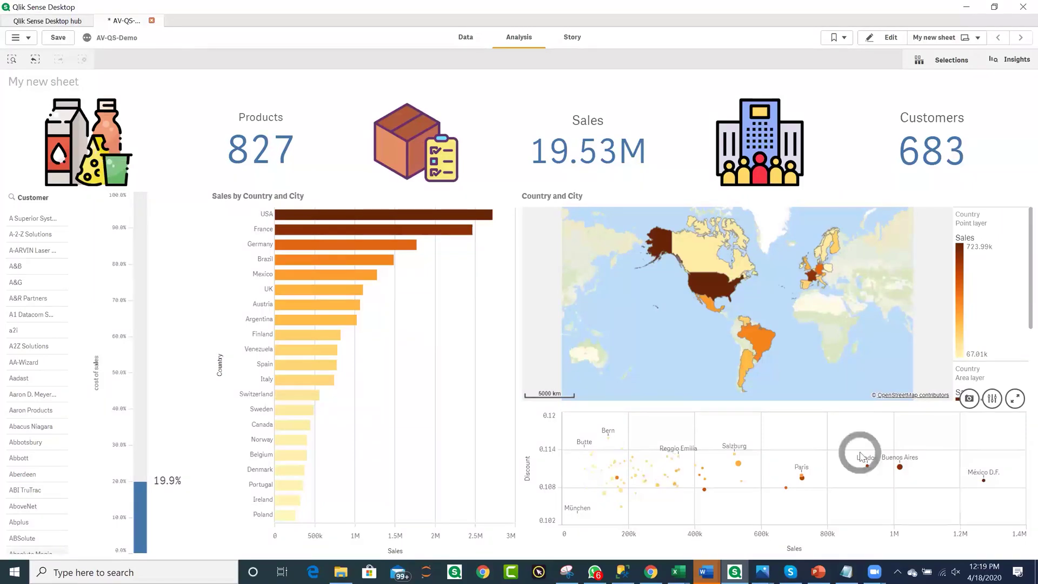
left_click(867, 465)
left_click(927, 394)
mouse_move(601, 478)
left_mouse_down()
mouse_move(621, 460)
mouse_move(588, 421)
mouse_move(573, 435)
mouse_move(586, 475)
mouse_move(608, 477)
left_mouse_up()
left_click(1015, 394)
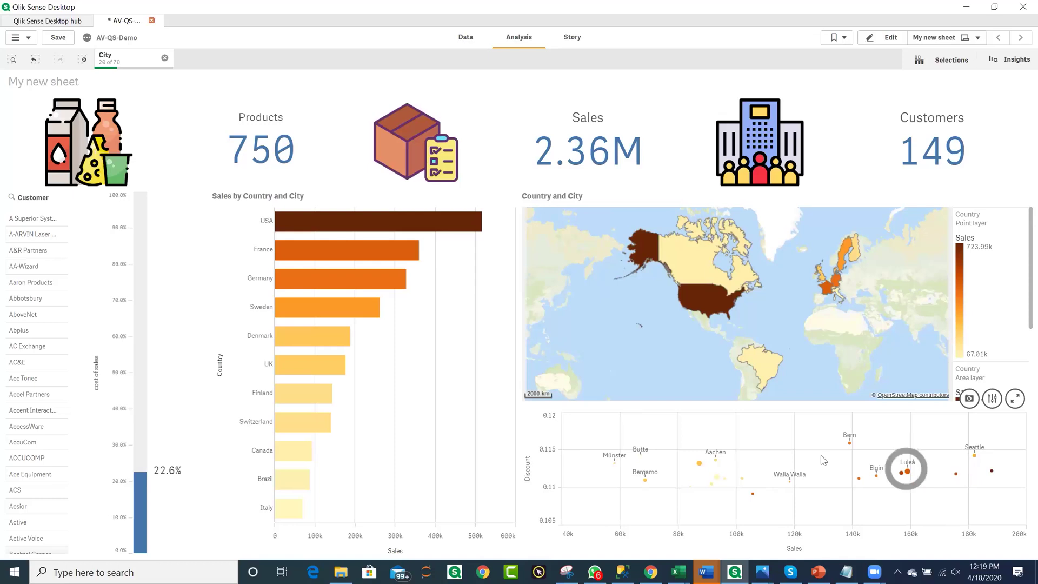
- Examine the filtered scatter plot in full screen, return to the sheet, and clear the City selection
mouse_move(1015, 400)
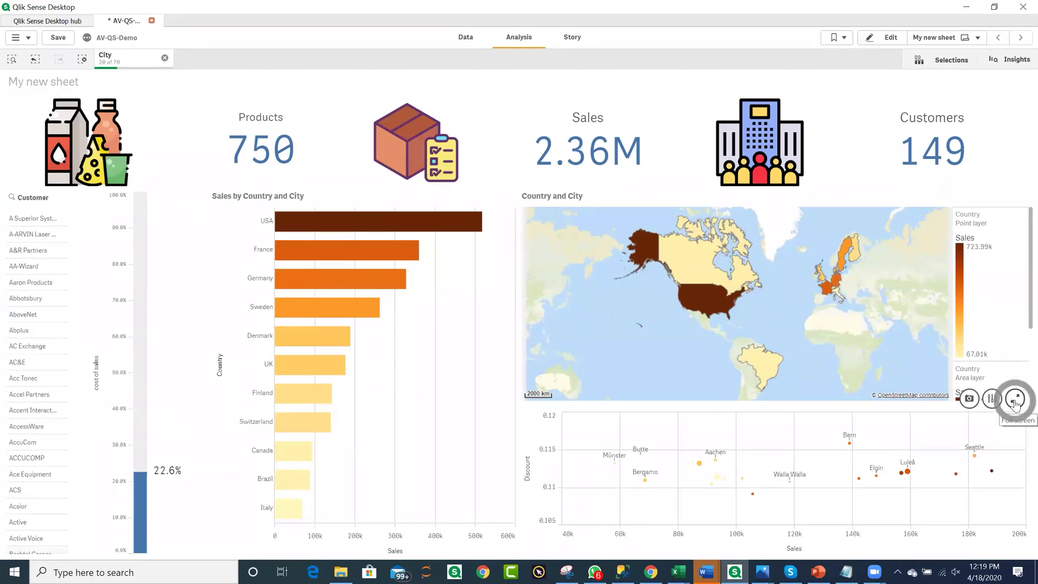
left_click(1015, 400)
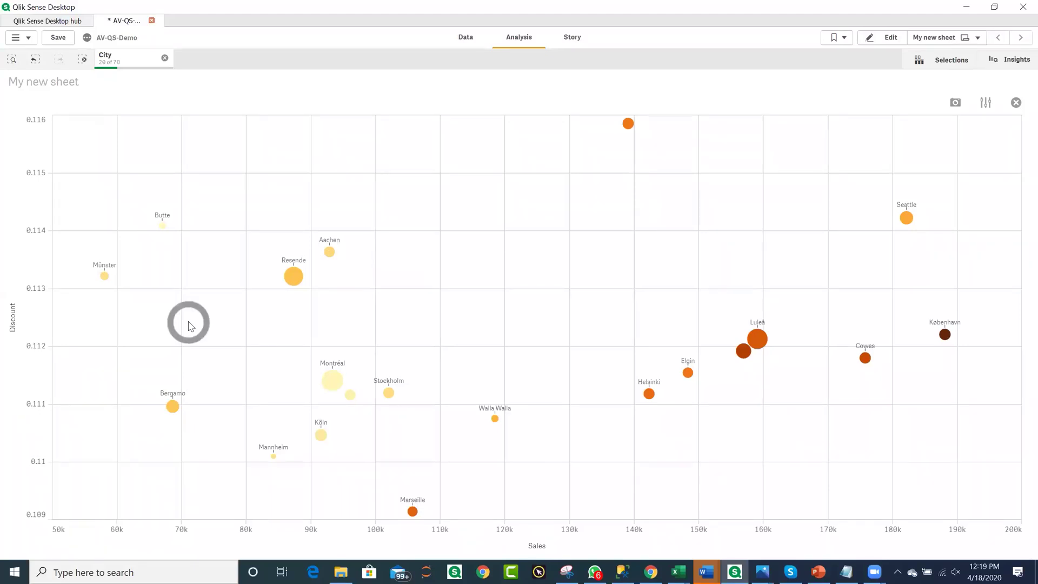
left_click_drag(135, 329, 197, 299)
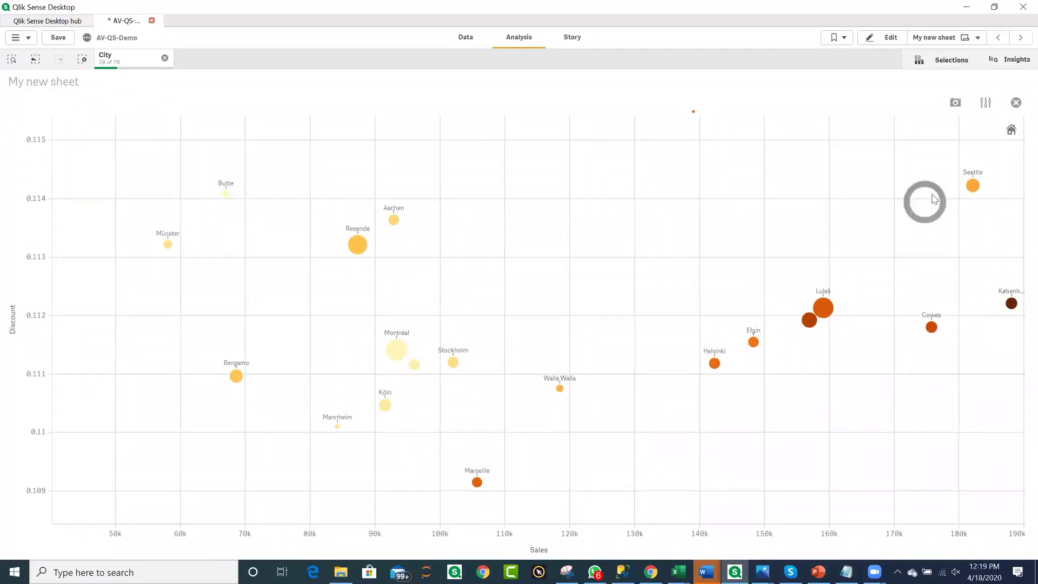
left_click(518, 340)
key("Escape")
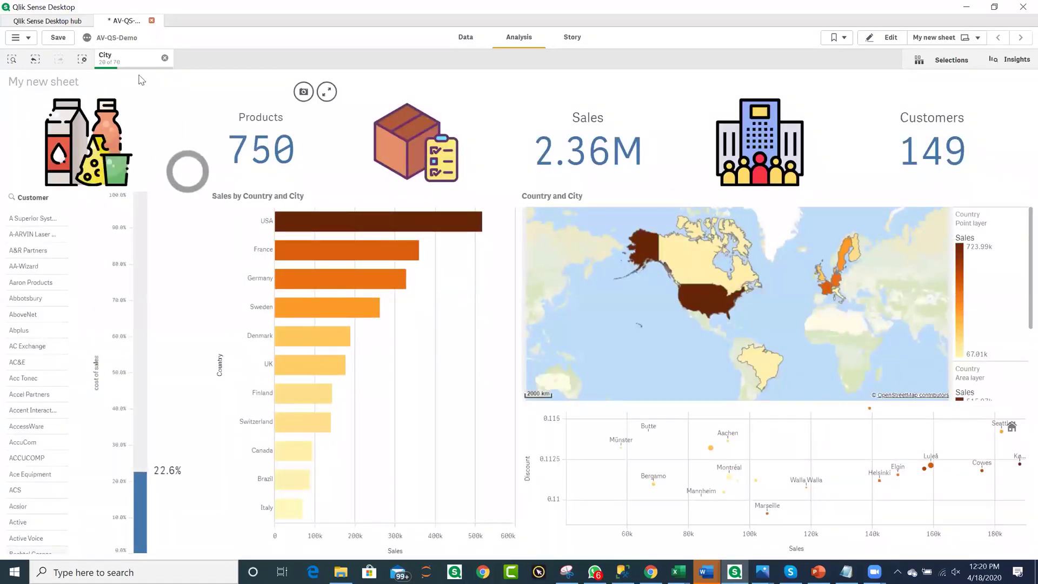
left_click(165, 58)
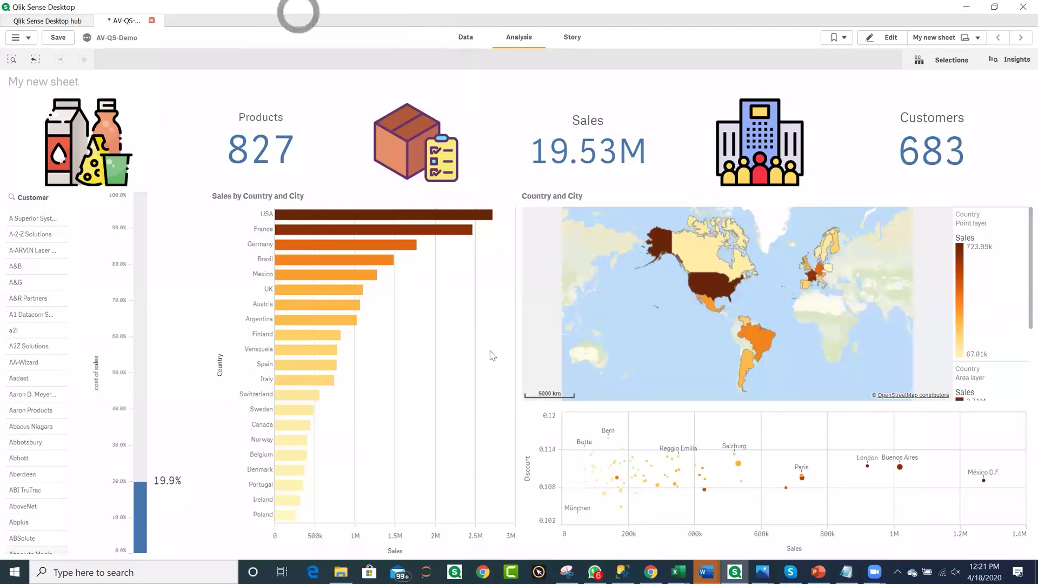
left_click_drag(462, 325, 299, 6)
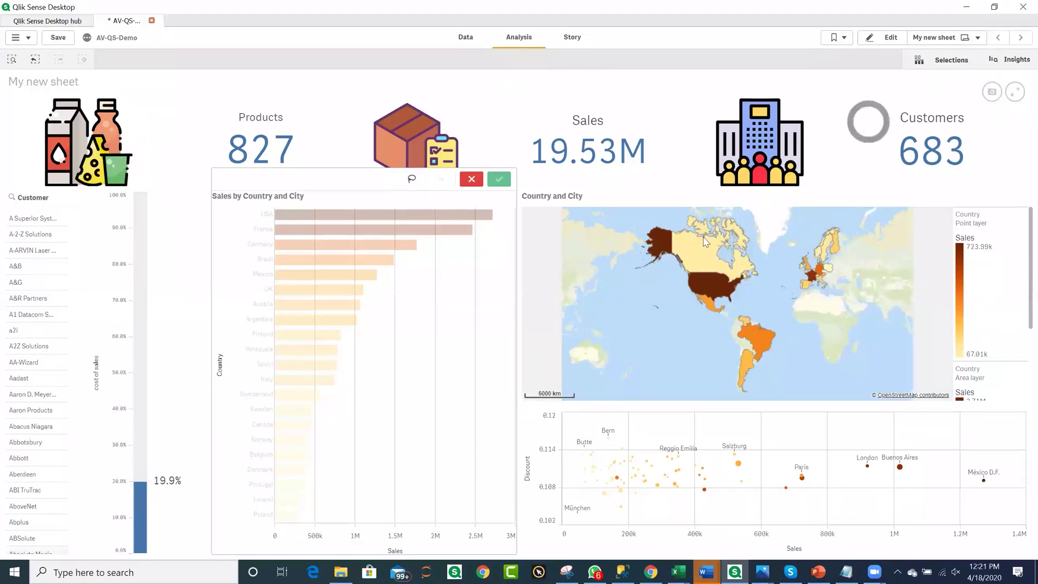
left_click(220, 26)
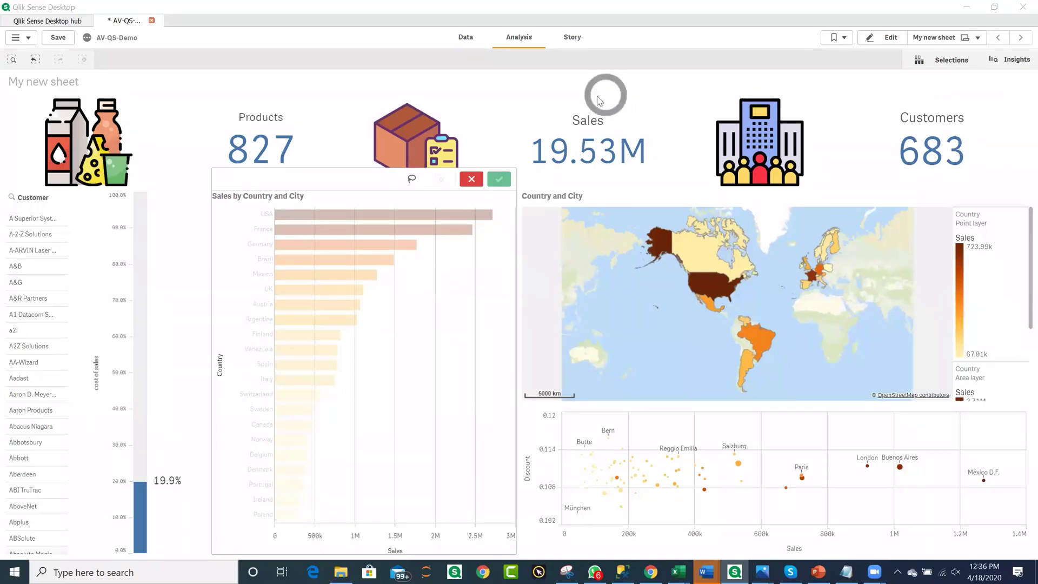
left_click(852, 182)
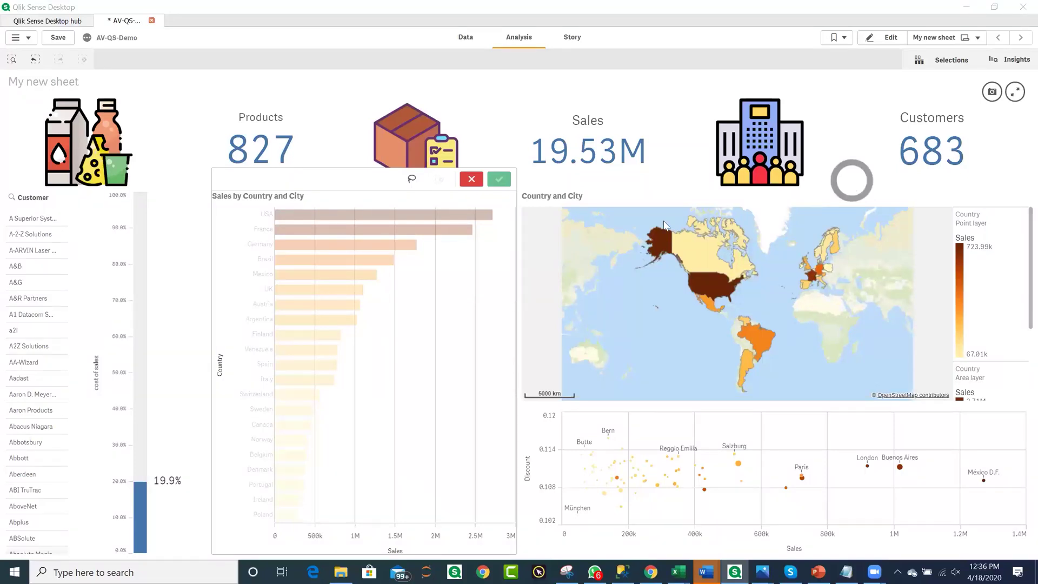
left_click(473, 180)
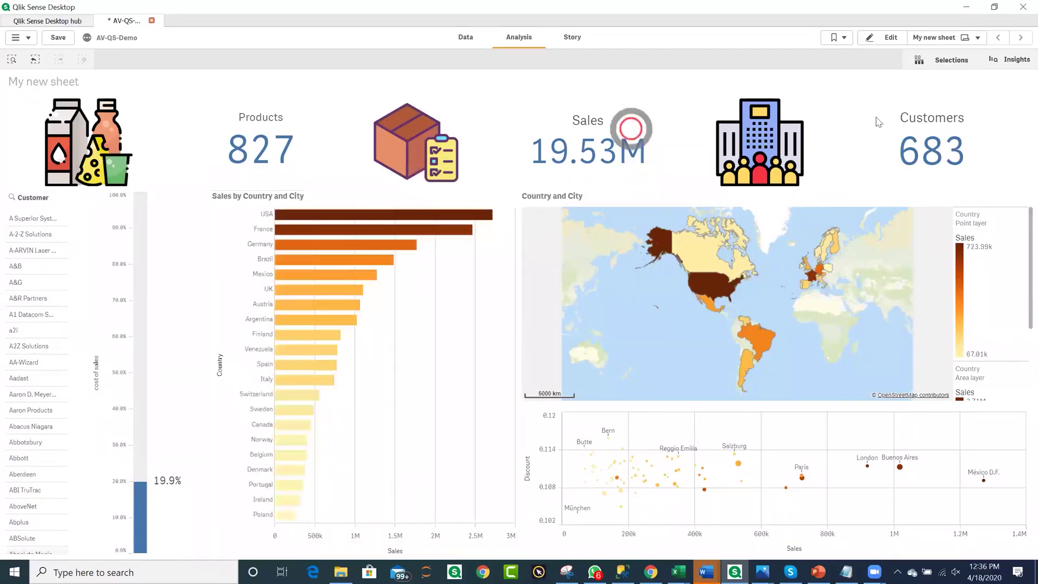